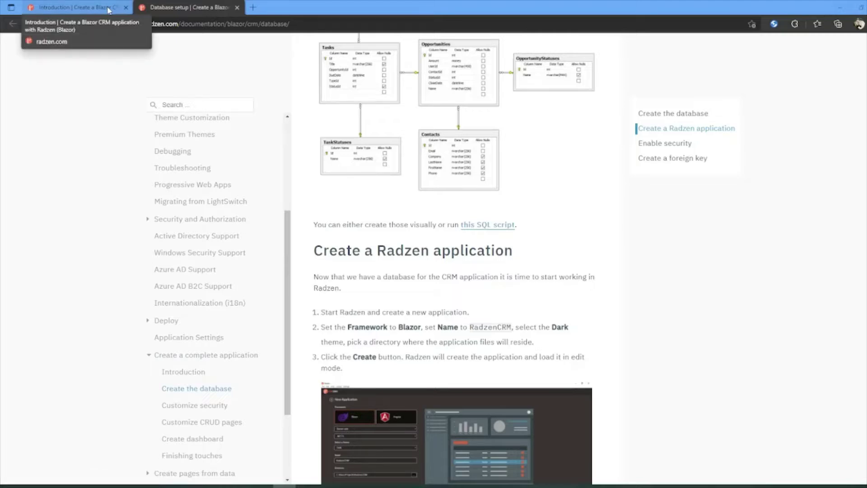
Step: Switch between the Introduction and Database setup tutorial tabs
click(108, 10)
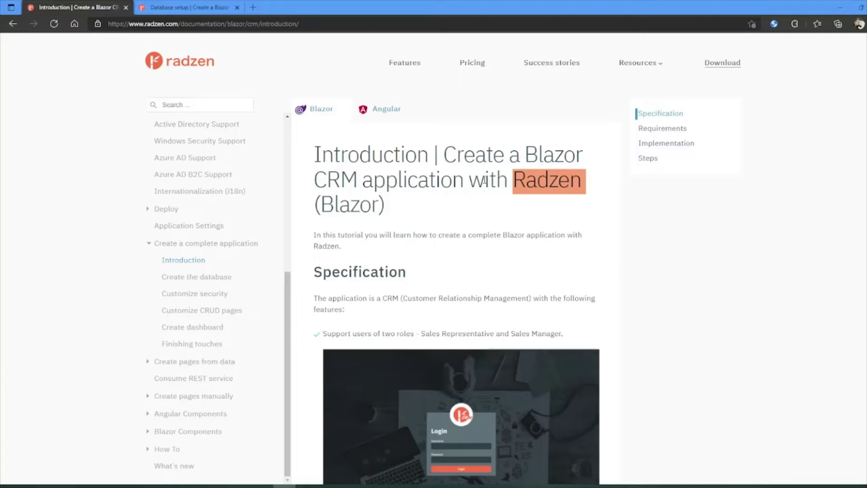
click(191, 9)
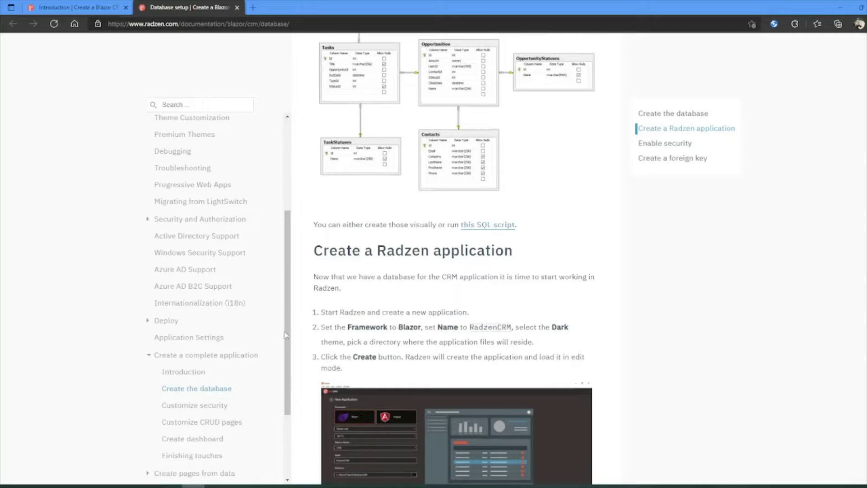
scroll(286, 335, down, 1)
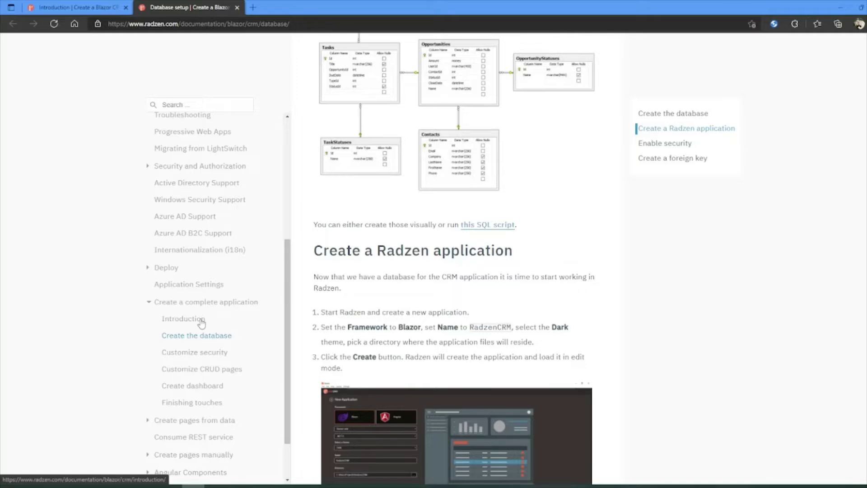
Step: Open the CRM tutorial's Introduction page from the sidebar, keeping the Blazor version
click(201, 321)
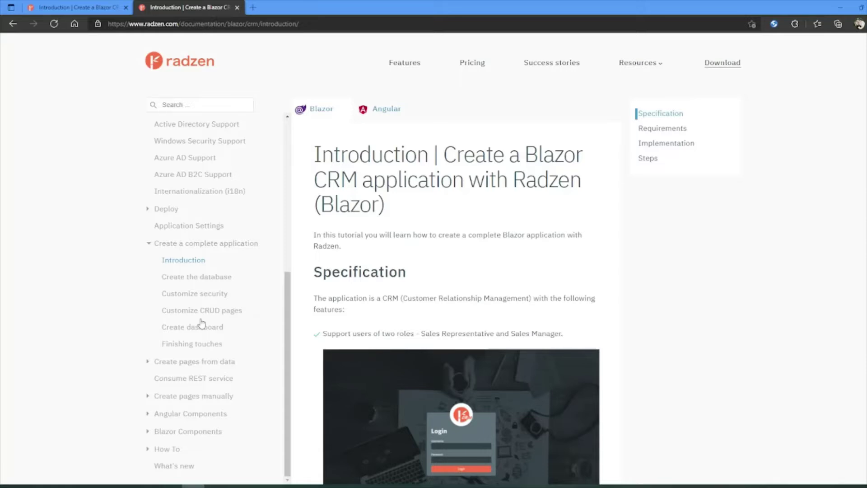
click(191, 25)
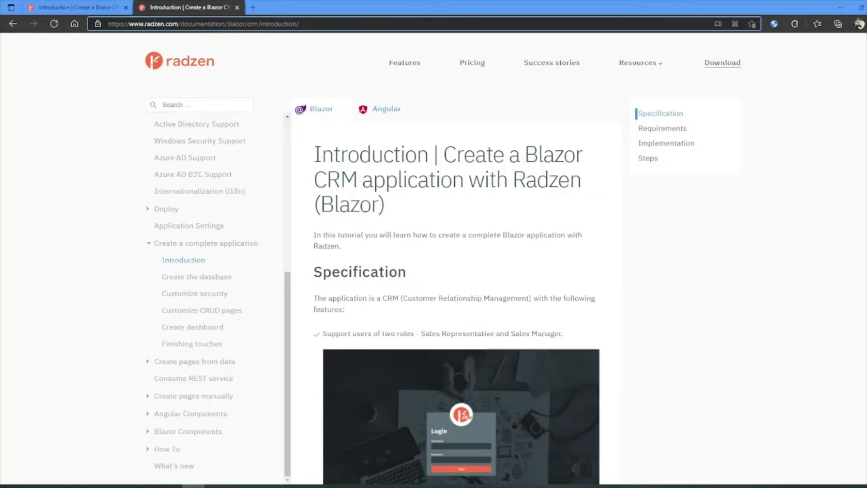
click(187, 24)
click(327, 111)
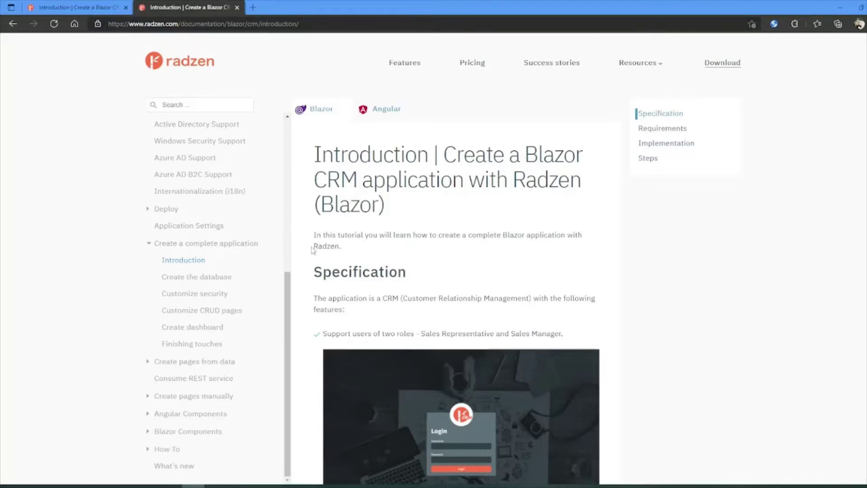
Step: Highlight each requirement: Radzen, Microsoft SQL Server, Management Studio, C# and Entity Framework
scroll(312, 251, down, 7)
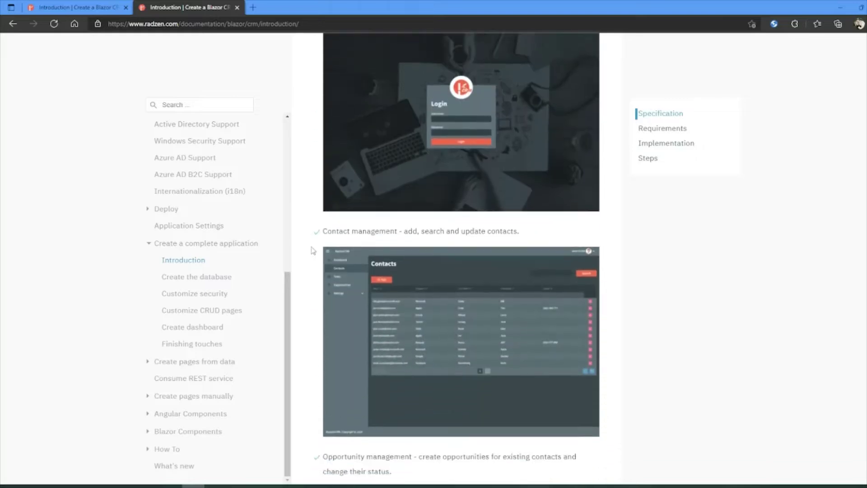
scroll(313, 251, down, 6)
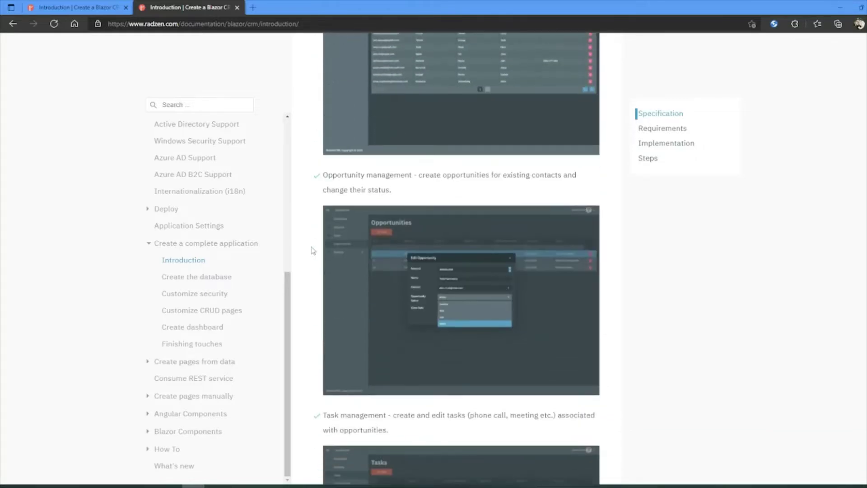
scroll(312, 251, down, 9)
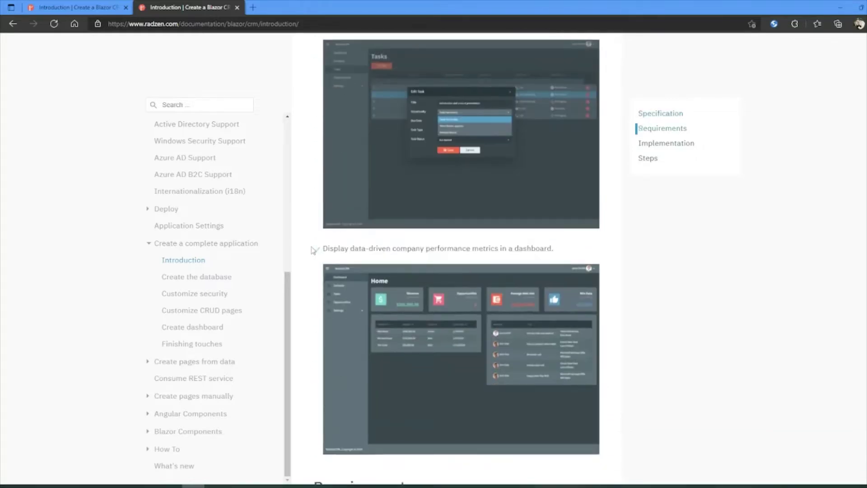
scroll(312, 251, down, 7)
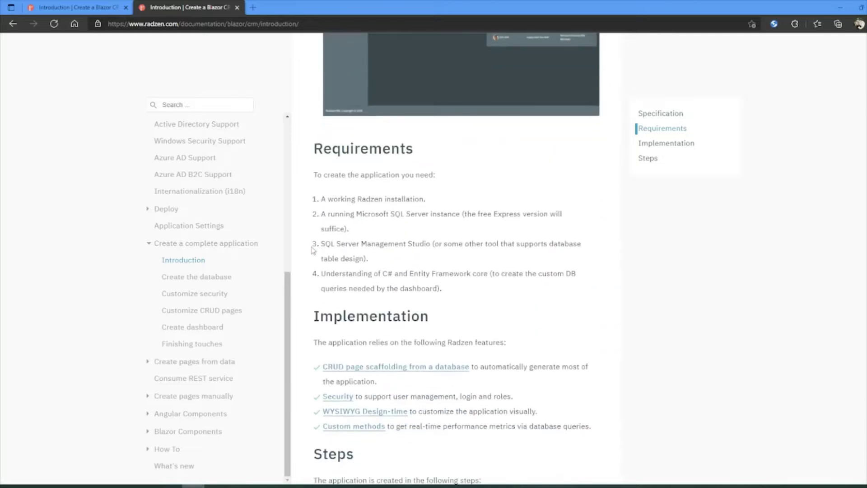
double_click(367, 199)
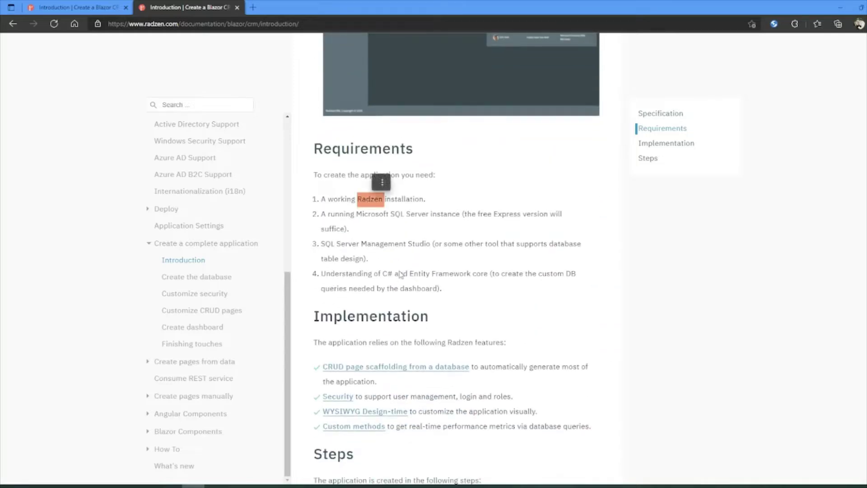
double_click(377, 215)
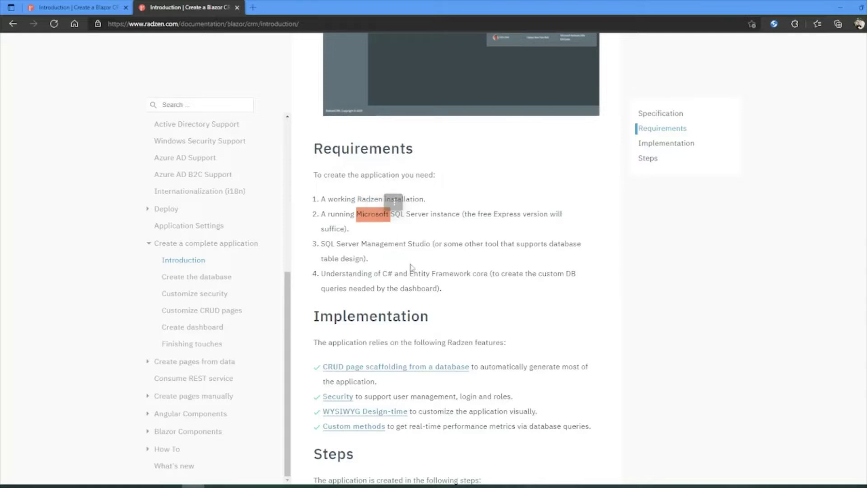
double_click(396, 244)
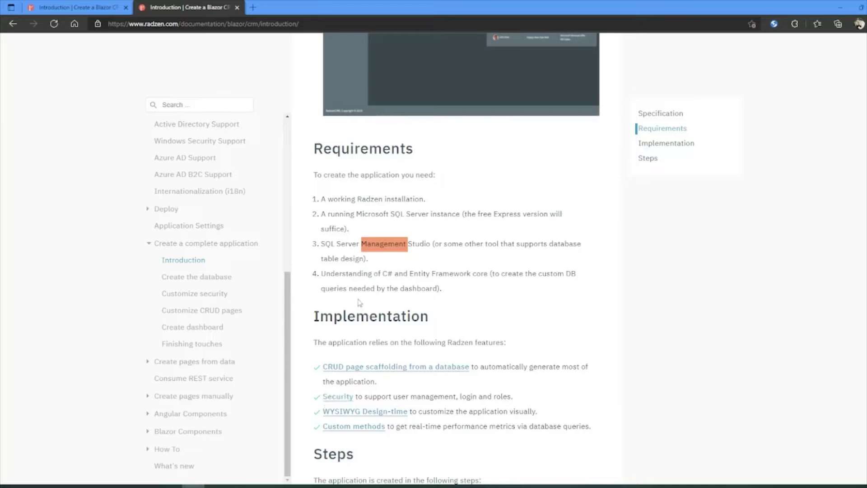
drag(382, 275, 426, 274)
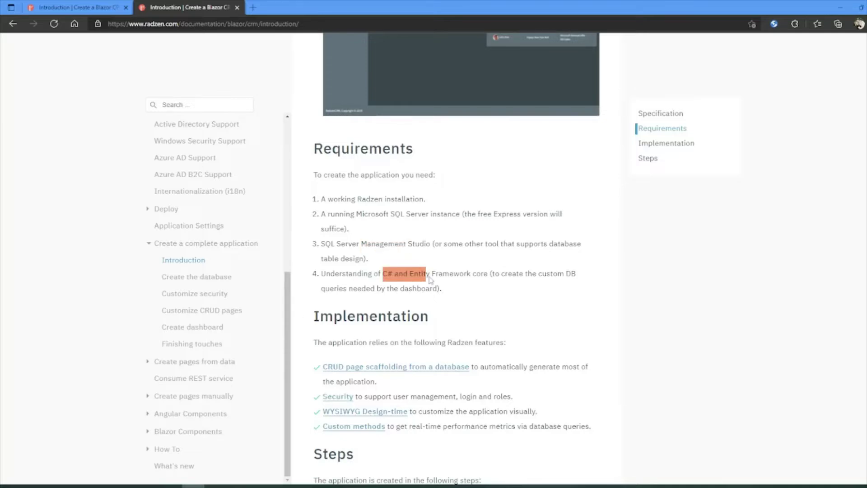
click(387, 288)
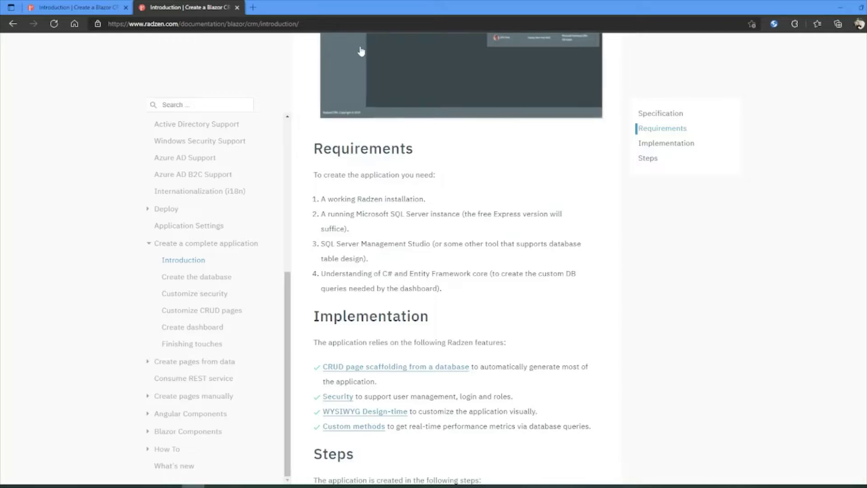
Step: Open the Database step from the tutorial's Steps list
scroll(330, 256, down, 3)
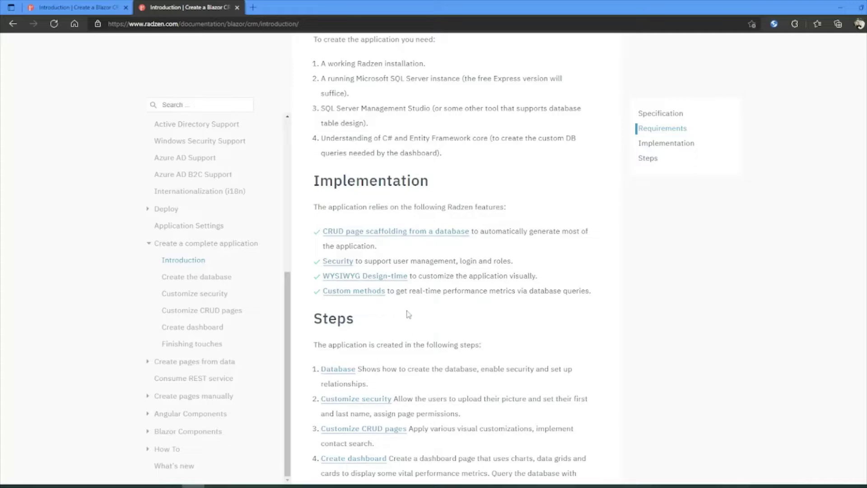
scroll(409, 314, down, 2)
click(341, 304)
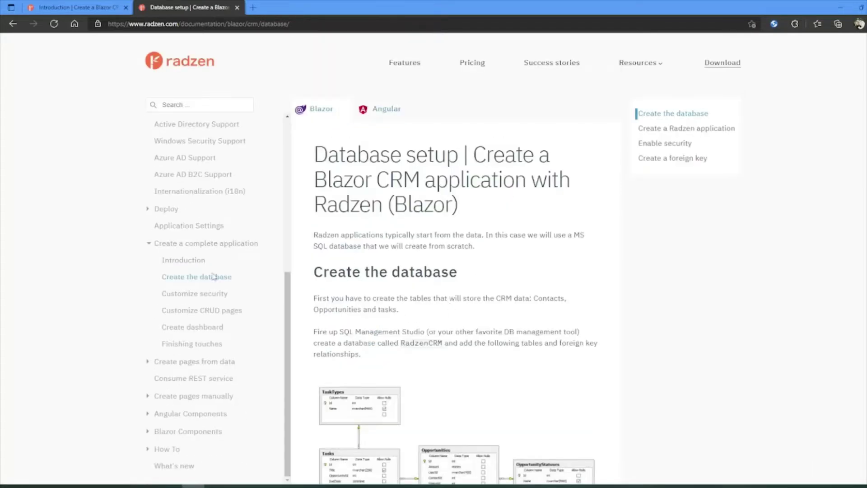
Step: Open the SQL script link in a new tab and highlight its CREATE DATABASE statement
scroll(411, 294, down, 2)
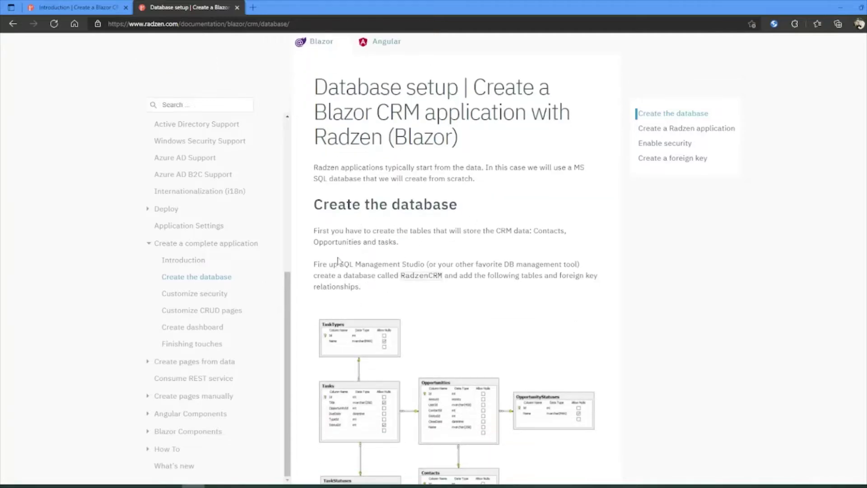
scroll(339, 253, down, 2)
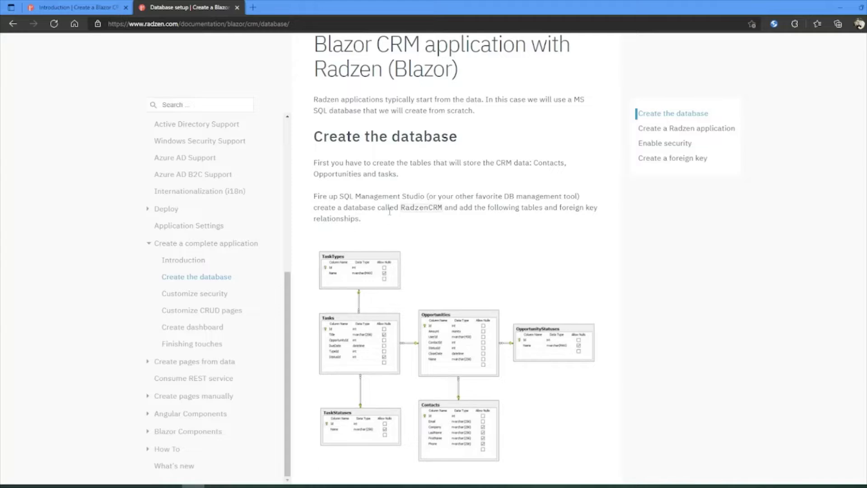
scroll(443, 304, down, 2)
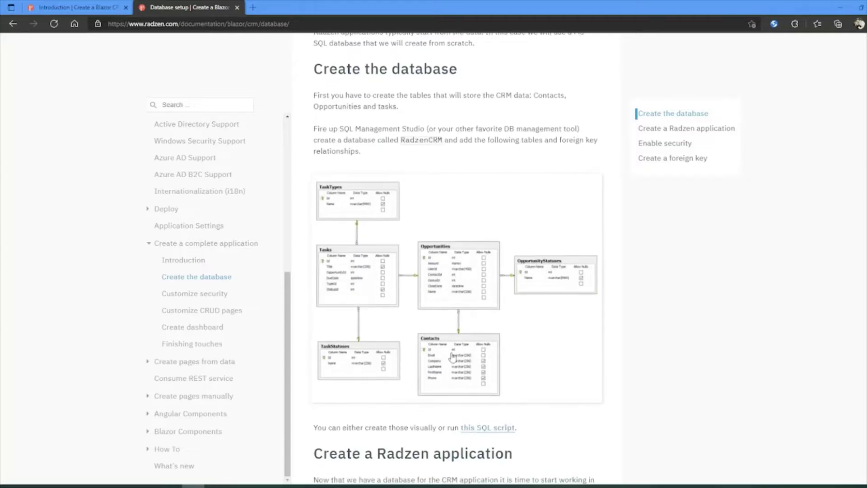
scroll(418, 357, down, 2)
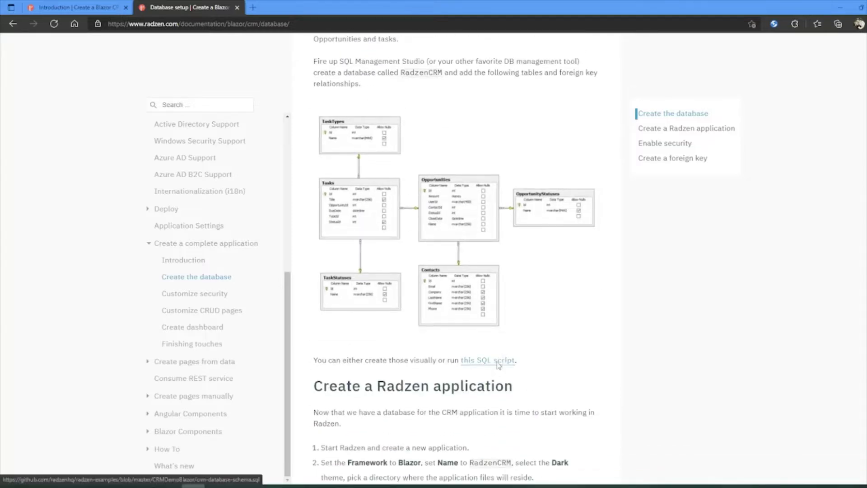
right_click(499, 361)
click(562, 175)
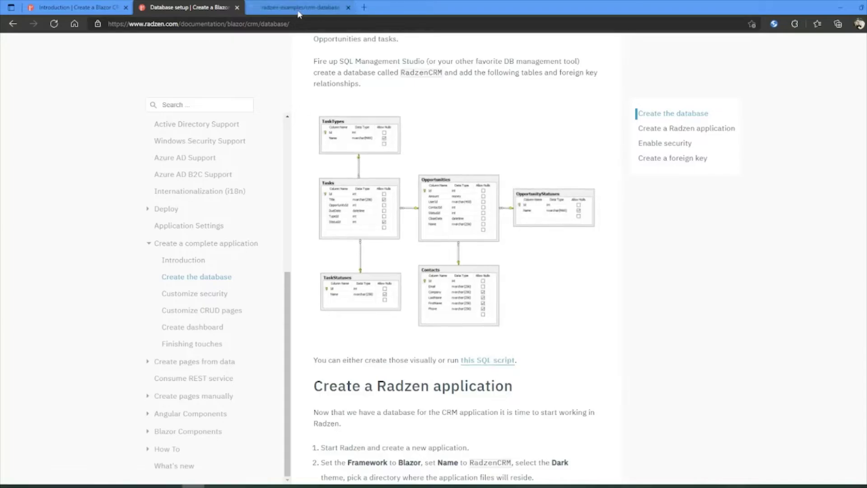
click(299, 10)
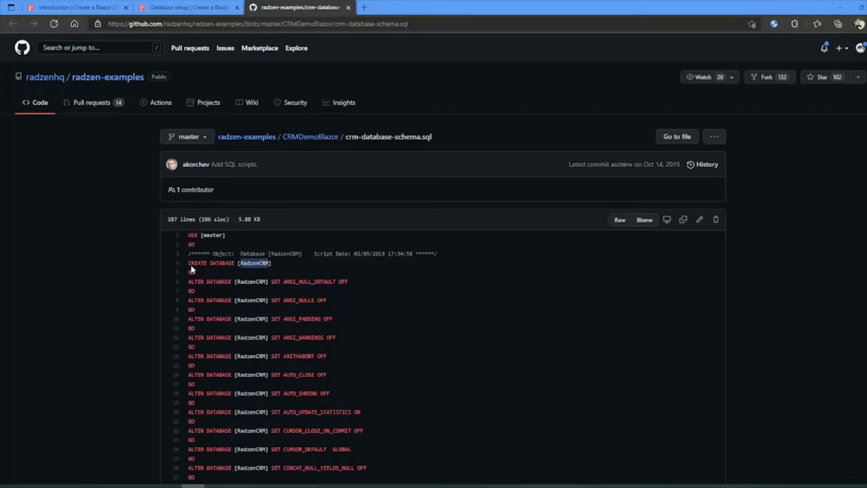
drag(188, 263, 250, 263)
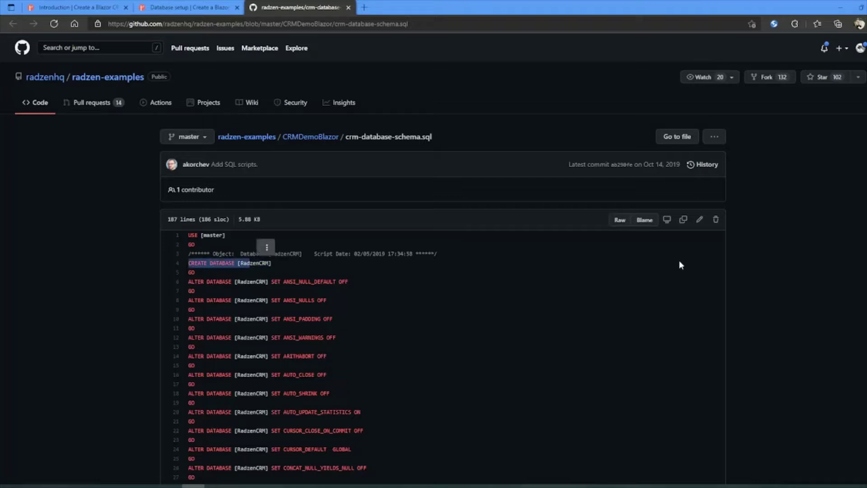
Step: View crm-database-schema.sql as raw text and select the whole script
click(619, 221)
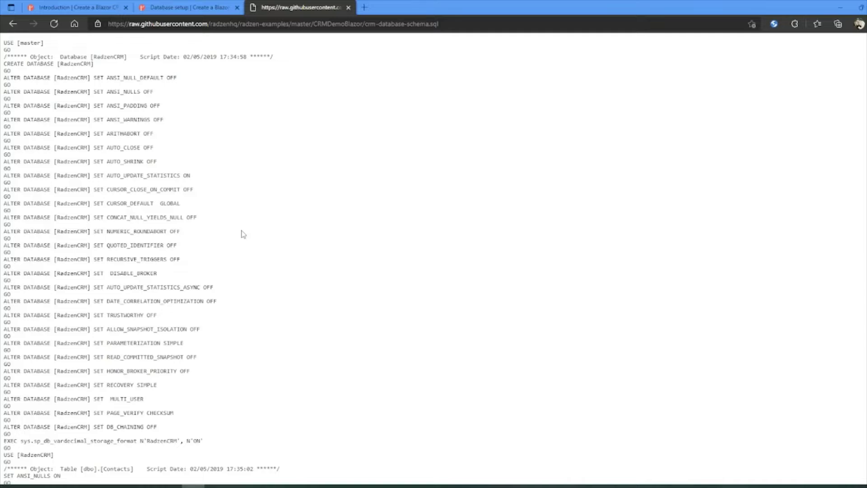
key(ctrl+a)
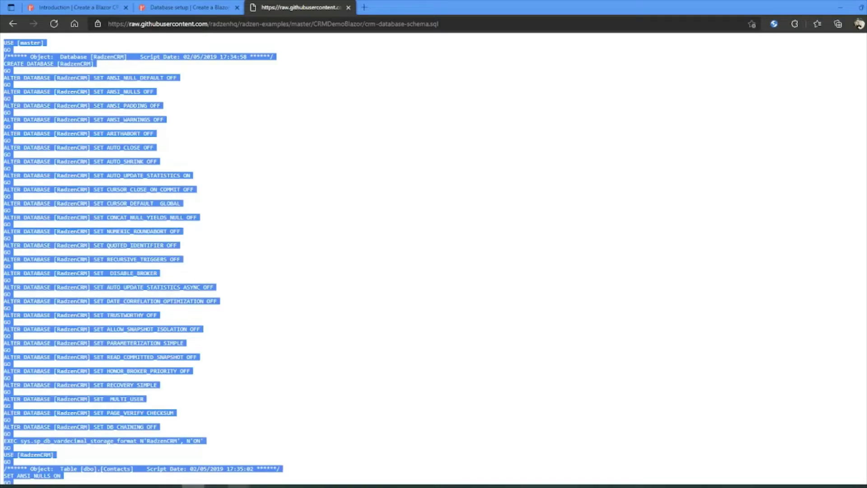
click(148, 486)
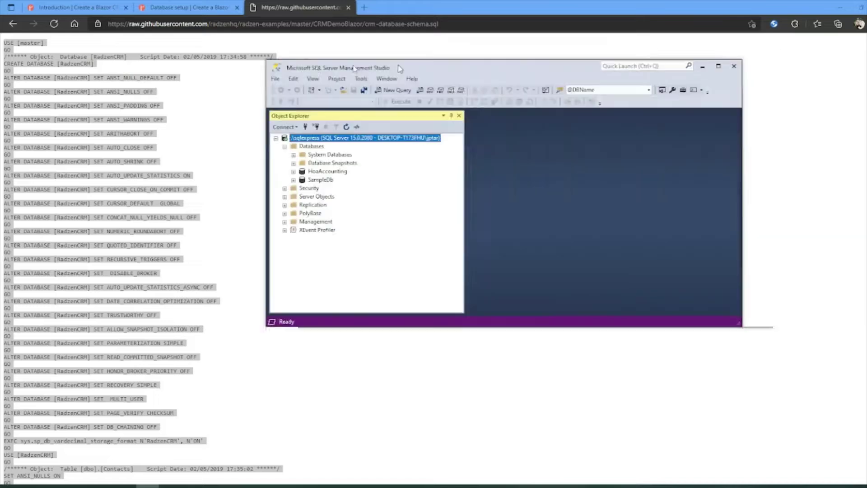
Step: Paste the schema script into a new server query and execute it
drag(484, 66, 391, 62)
double_click(391, 62)
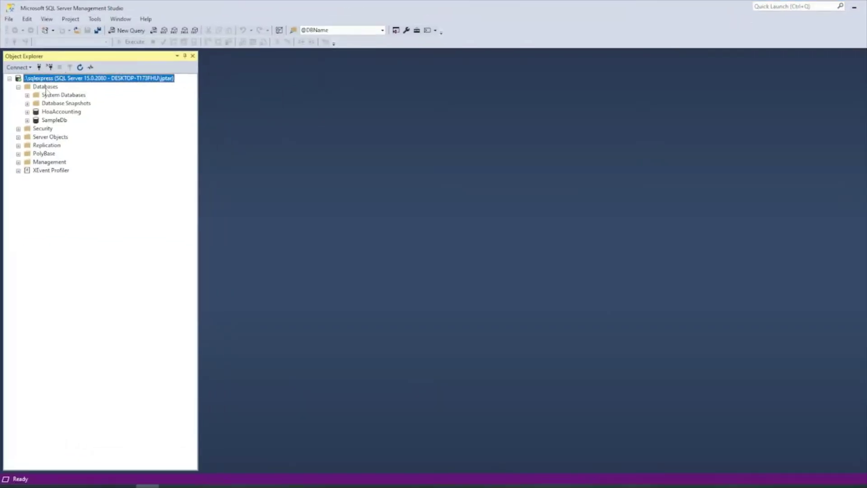
right_click(44, 81)
click(83, 120)
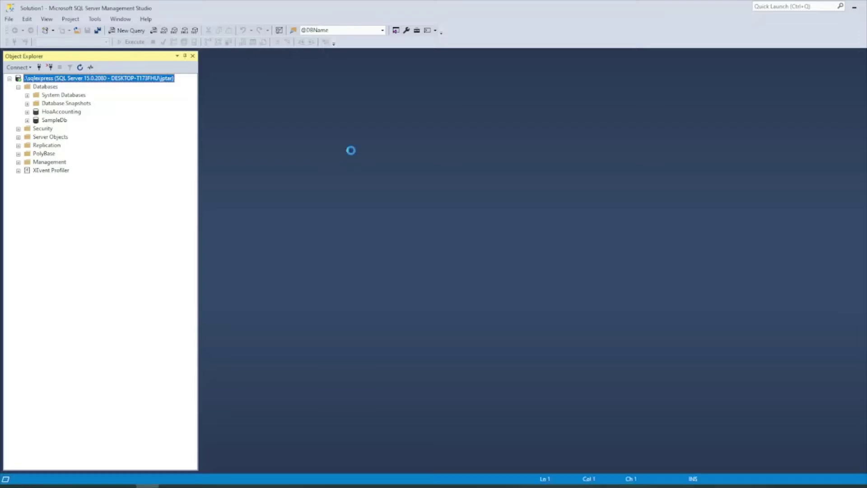
key(ctrl+v)
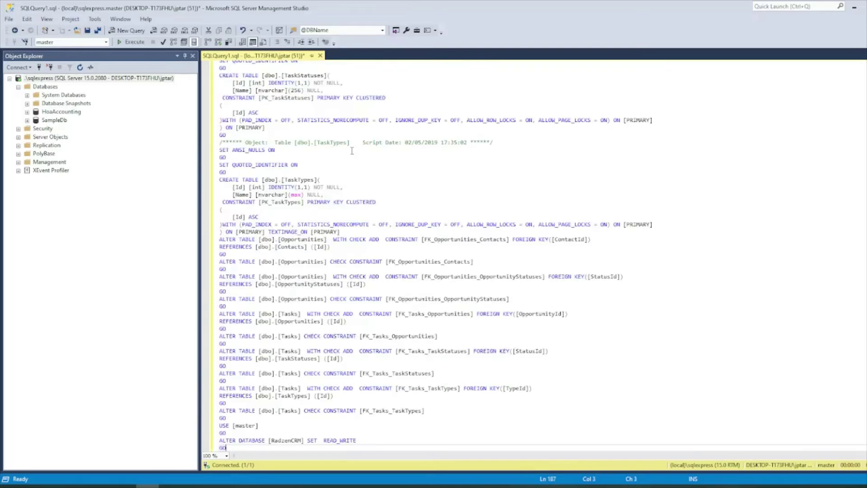
click(133, 43)
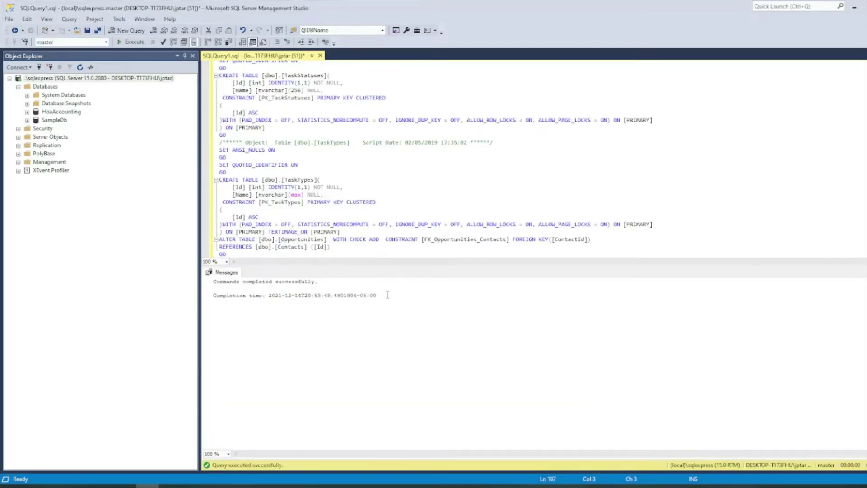
drag(387, 294, 213, 281)
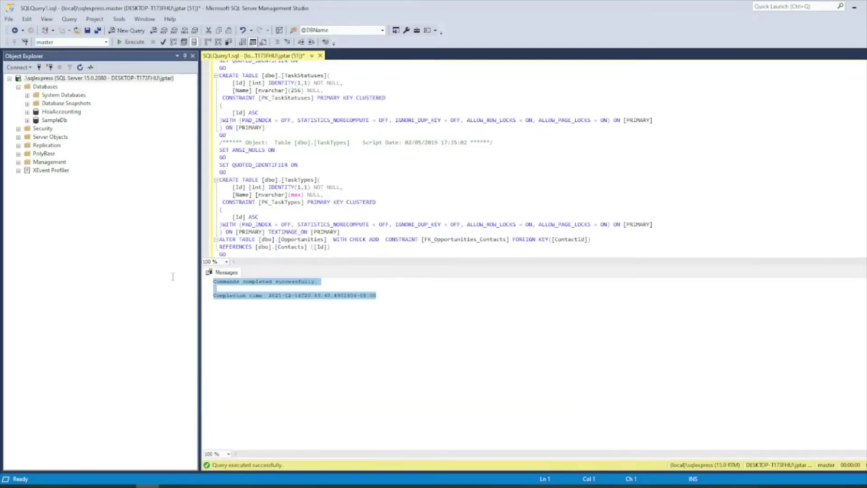
Step: Refresh Databases and expand RadzenCRM's six tables, then return to the Database setup docs
right_click(52, 87)
click(79, 189)
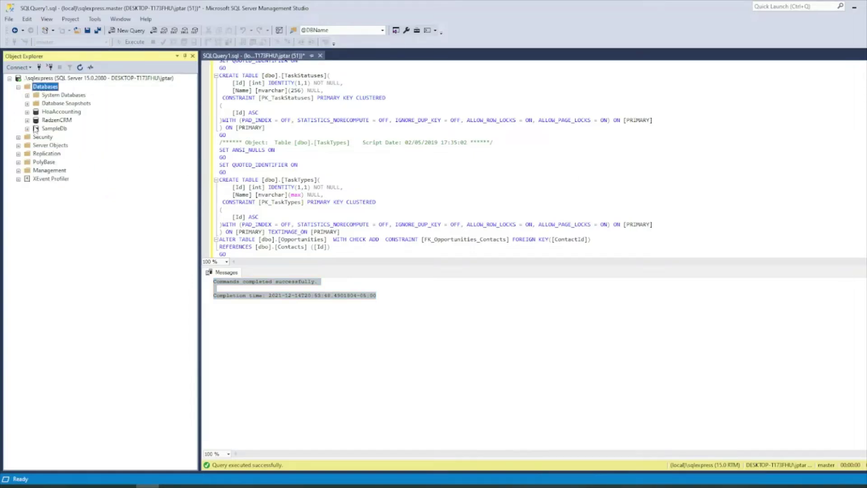
click(27, 120)
click(36, 137)
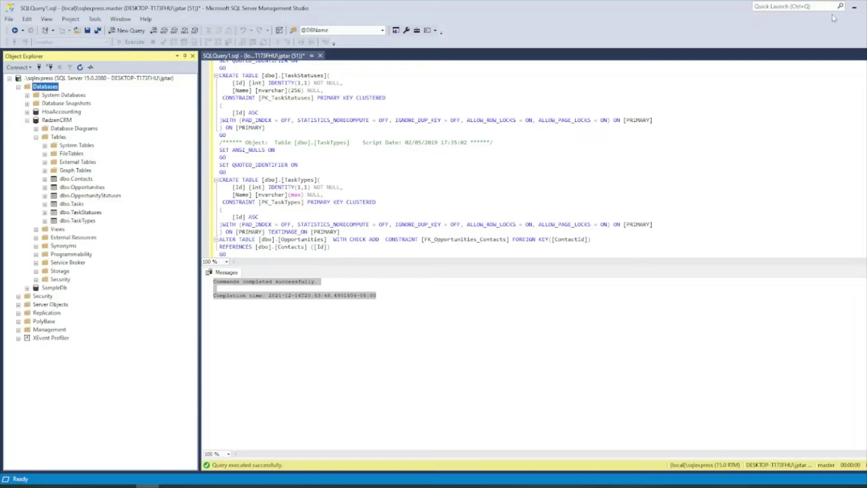
click(853, 8)
click(179, 6)
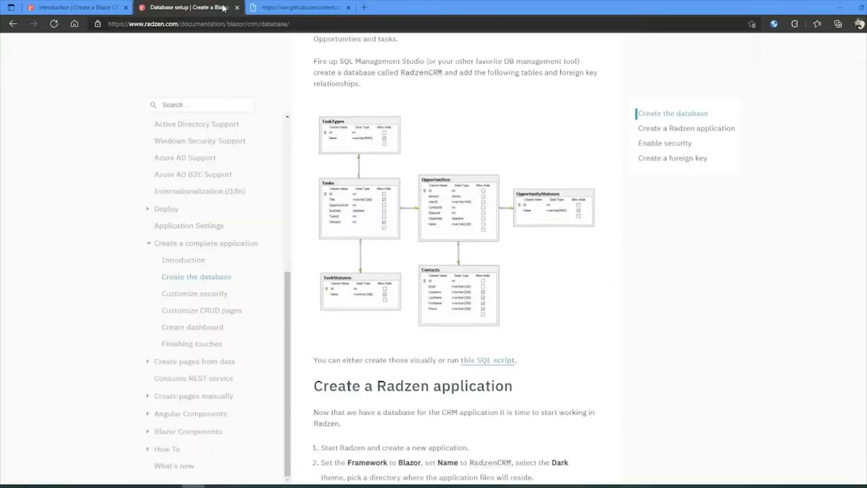
Step: Scroll to 'Create a Radzen application' and place Radzen's New Application window over the docs
scroll(419, 358, down, 2)
scroll(419, 358, down, 3)
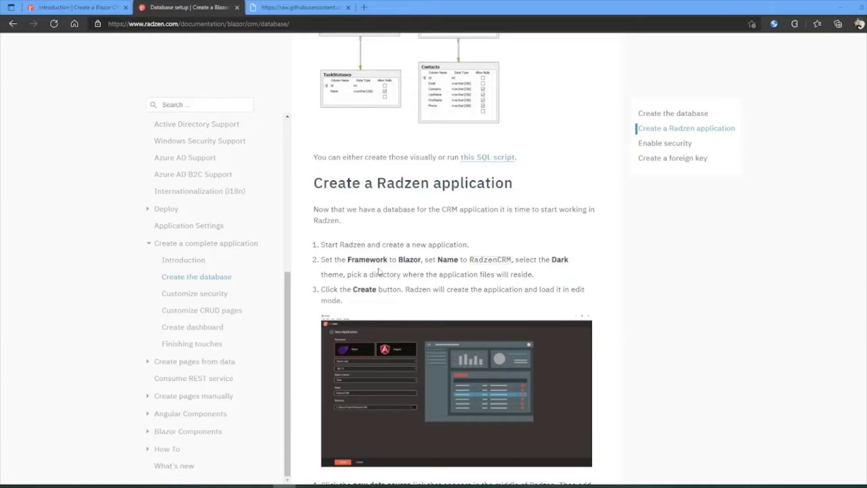
scroll(377, 208, down, 2)
key(alt+Tab)
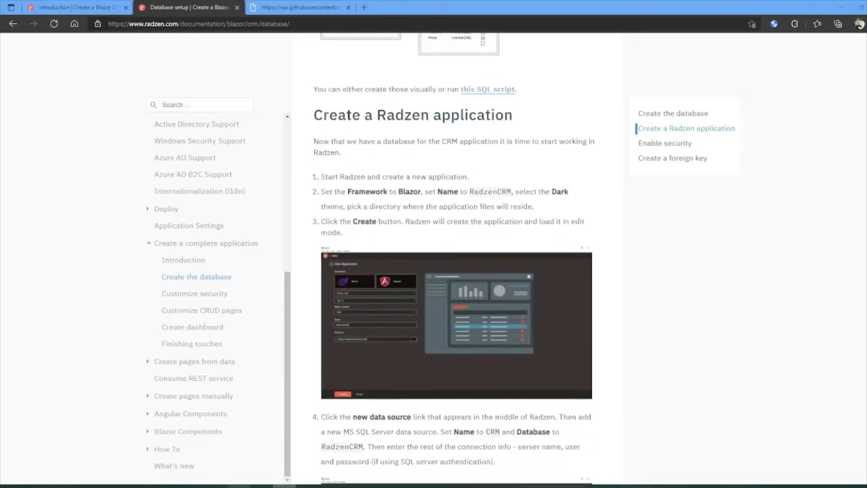
drag(366, 17, 427, 212)
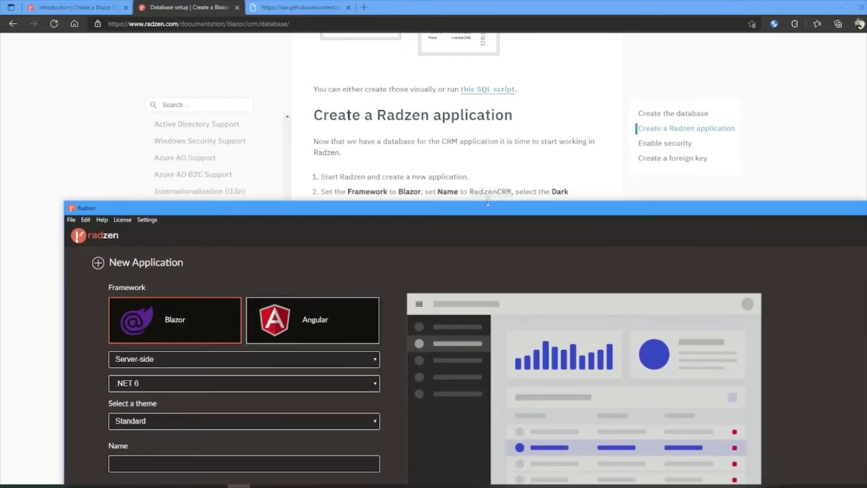
Step: Name the new application RadzenCRM and choose the Dark theme
click(490, 192)
double_click(490, 191)
key(ctrl+c)
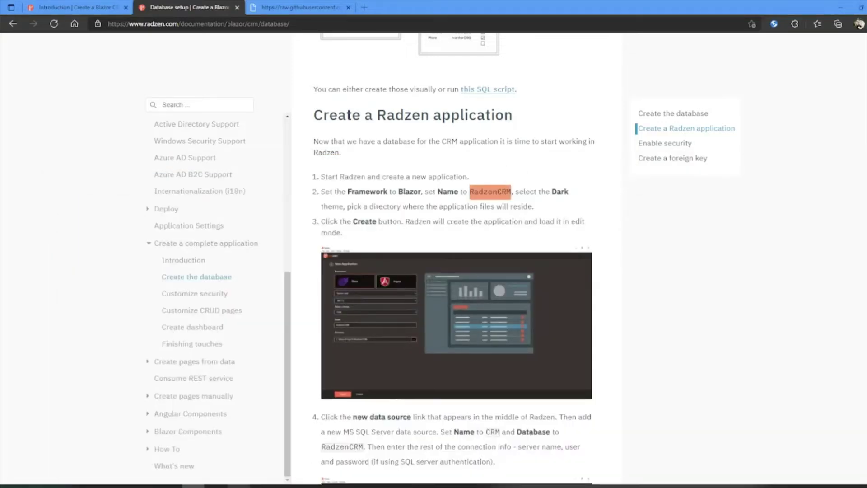
click(238, 486)
click(177, 463)
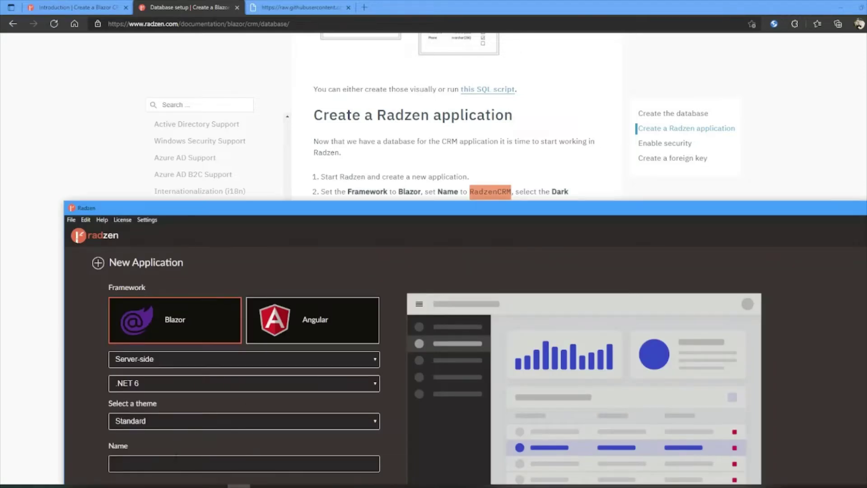
key(ctrl+v)
drag(577, 216, 584, 83)
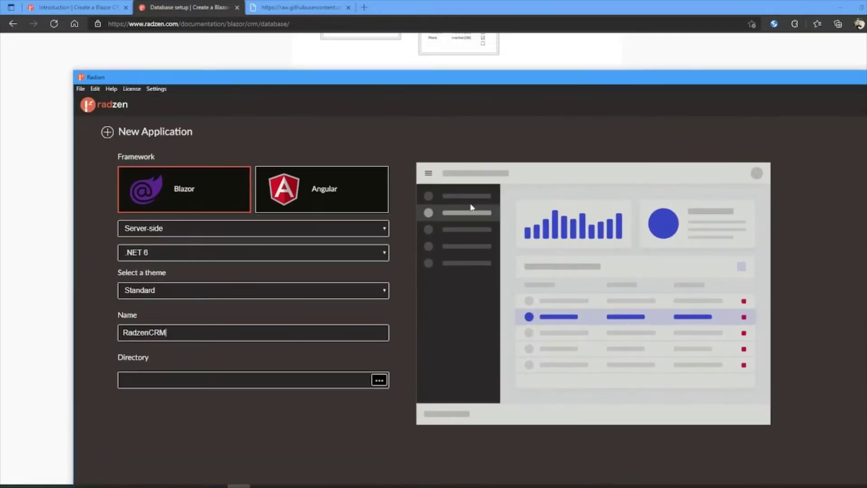
click(337, 294)
click(285, 319)
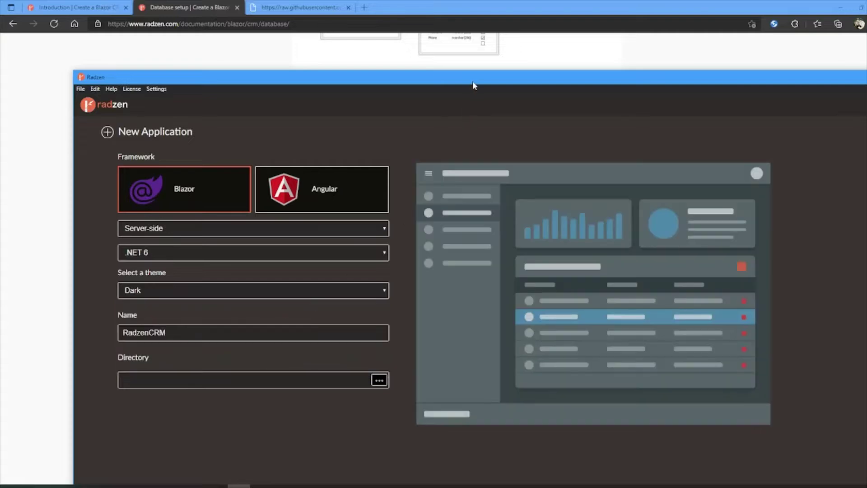
Step: Set the application directory to E:\Sources\jututorial\radzen
drag(472, 81, 427, 58)
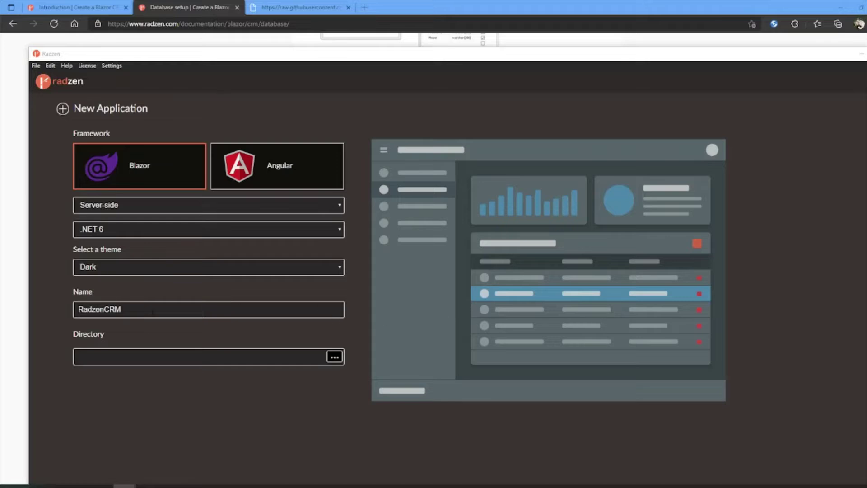
click(146, 350)
text(E:\Sources\jututorial\radzen)
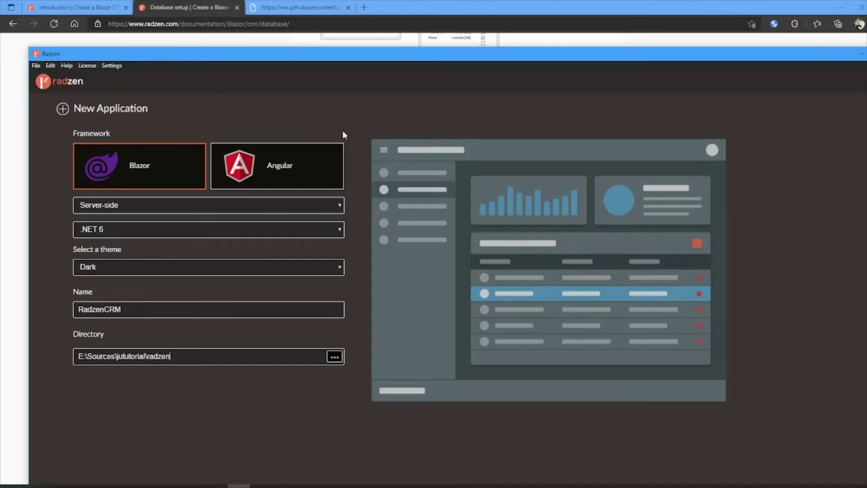
double_click(298, 55)
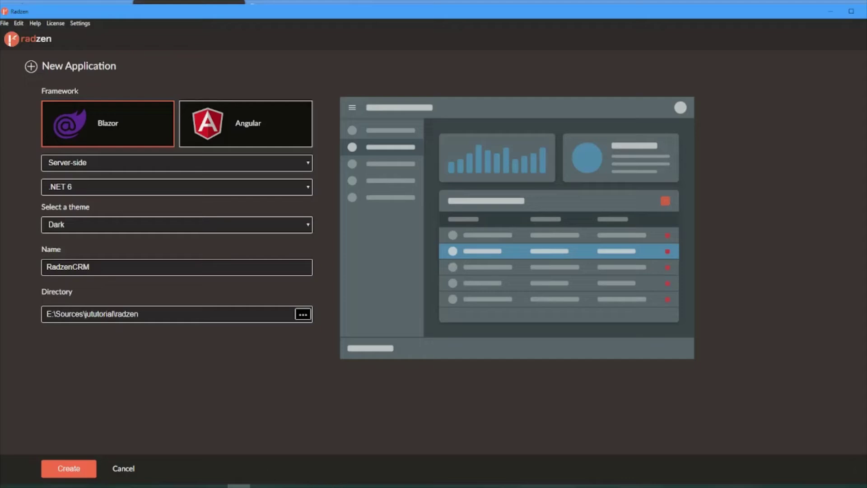
click(193, 486)
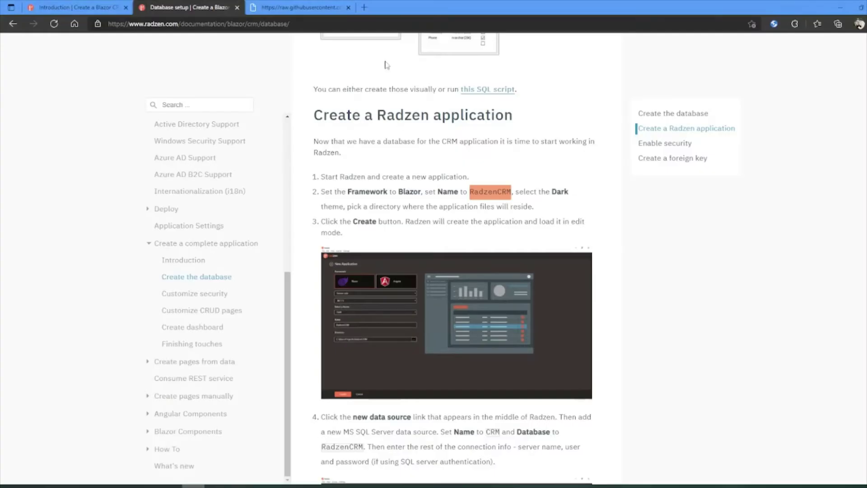
double_click(414, 9)
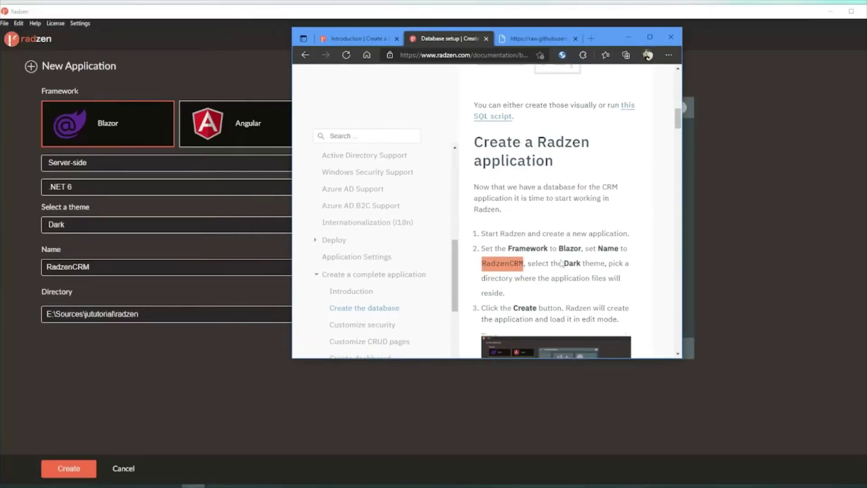
scroll(573, 267, down, 6)
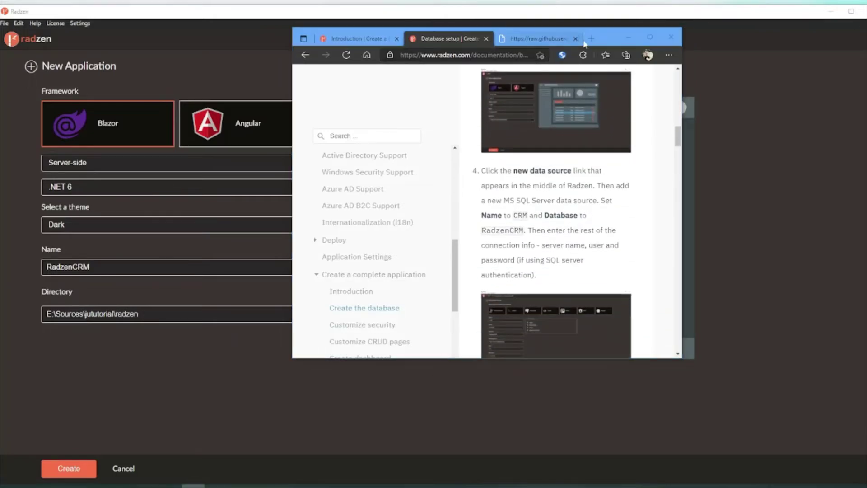
drag(608, 38, 596, 96)
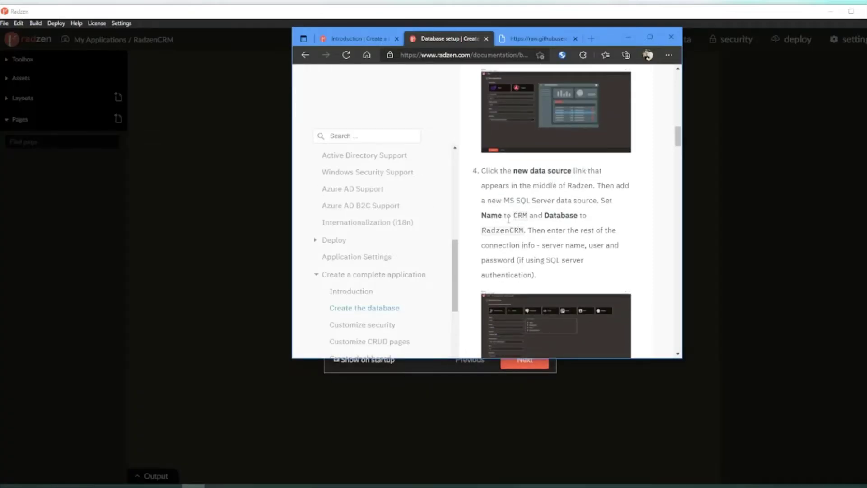
Step: Turn off 'Show on startup' and close the getting-started guide
double_click(523, 216)
click(685, 211)
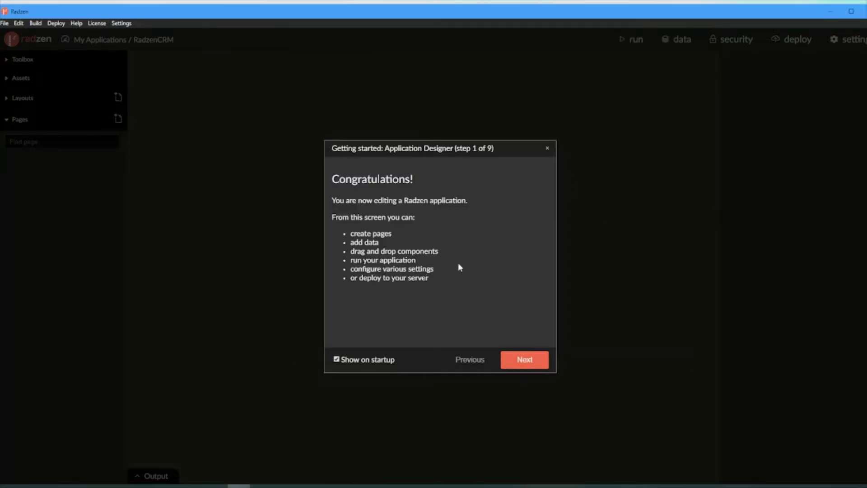
click(339, 360)
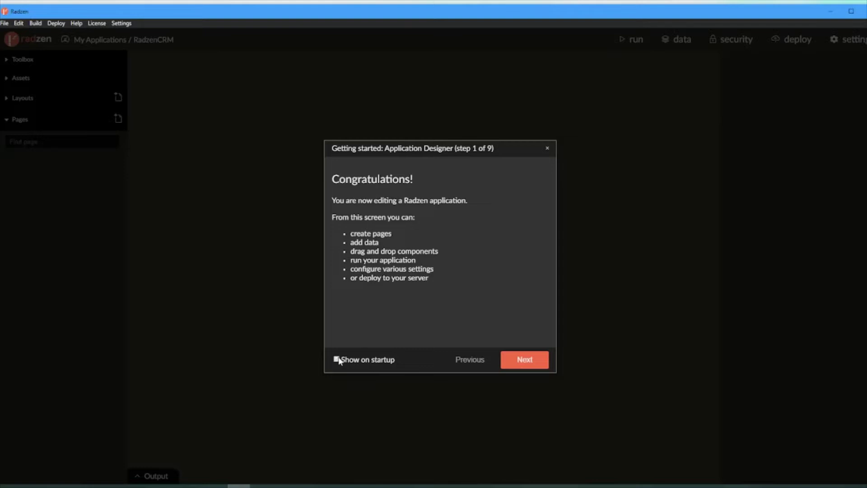
click(548, 152)
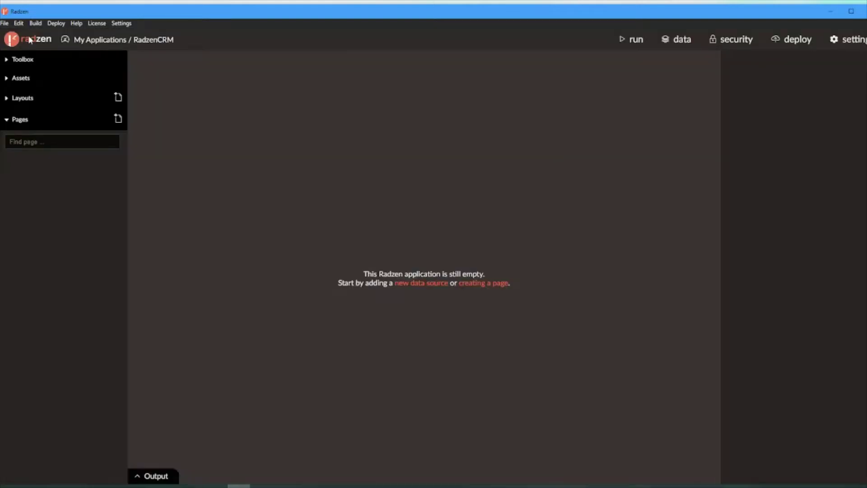
Step: Start a new MS SQL Server data source named CRM on server .\sqlexpress
click(4, 23)
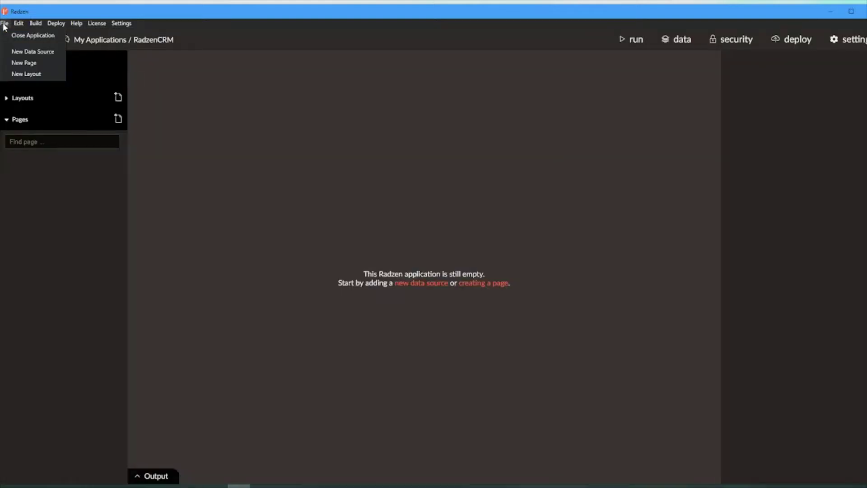
click(33, 50)
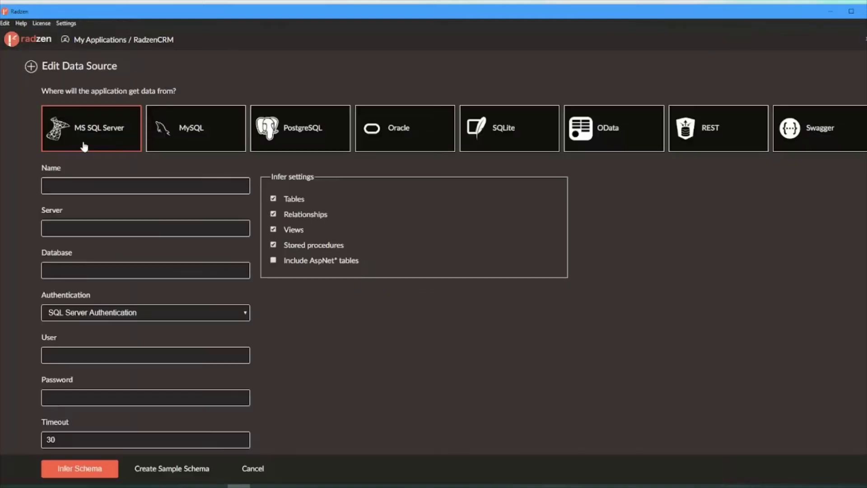
click(146, 185)
text(CRM )
text(.\sq)
text(lexpress)
key(alt+Tab)
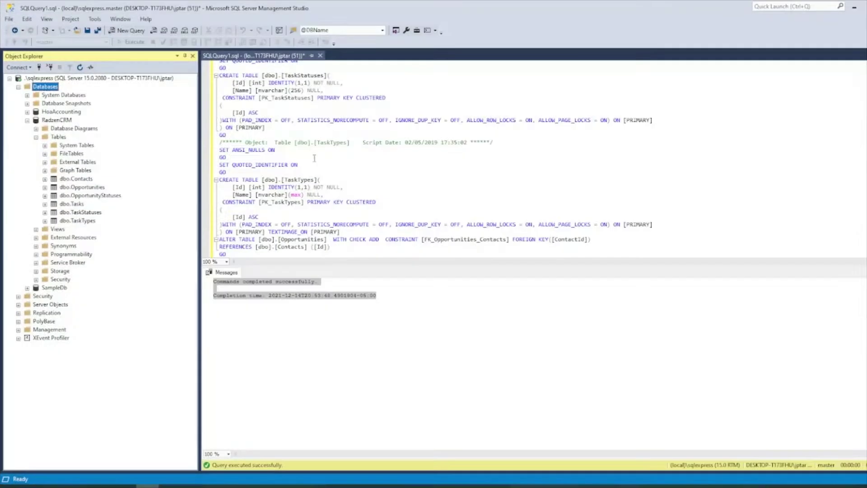
scroll(357, 115, up, 3)
click(60, 123)
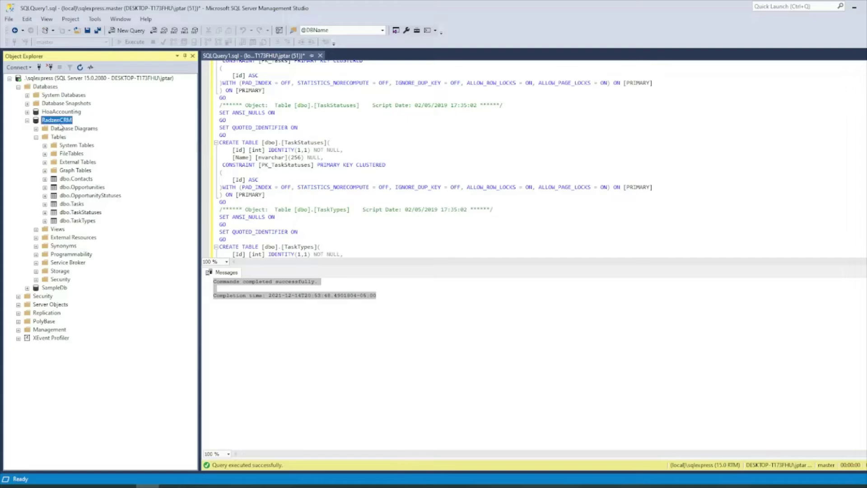
click(853, 5)
Step: Set the database to RadzenCRM and authentication to Windows Authentication
click(104, 270)
key(ctrl+v)
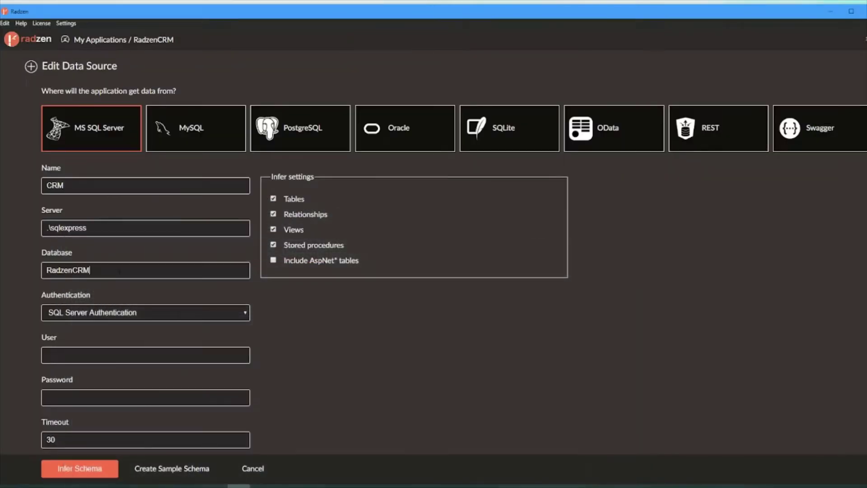
click(138, 311)
click(137, 323)
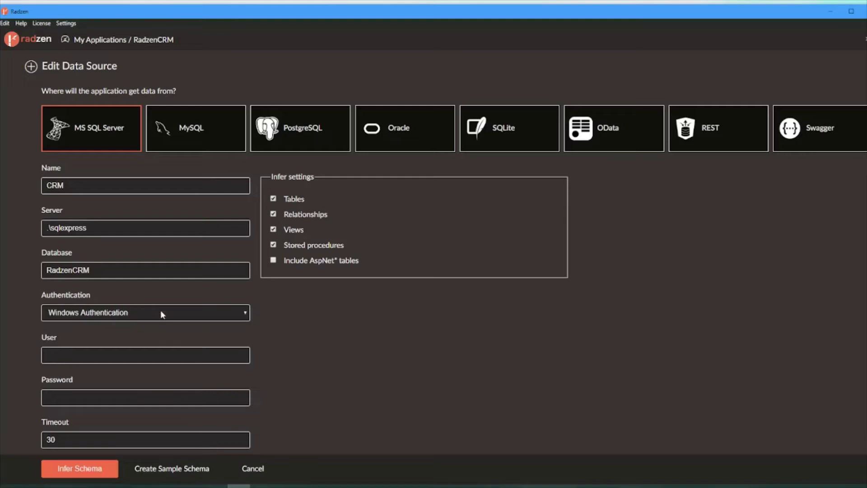
scroll(298, 395, down, 2)
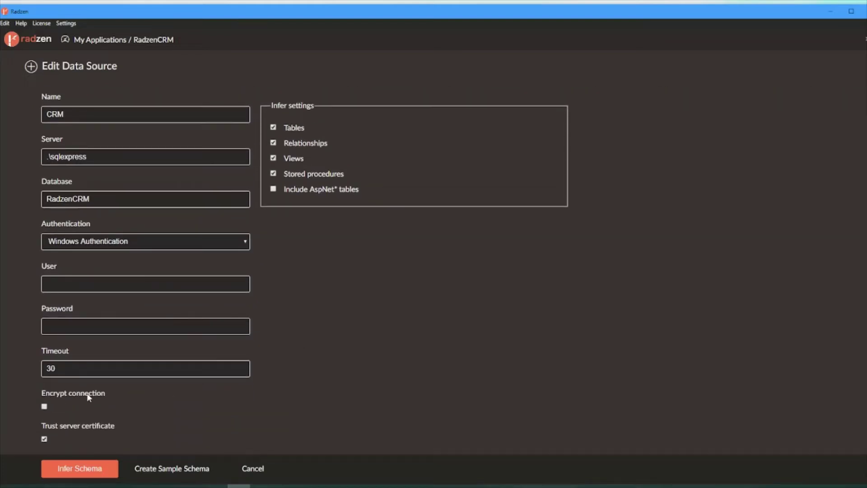
scroll(321, 395, up, 2)
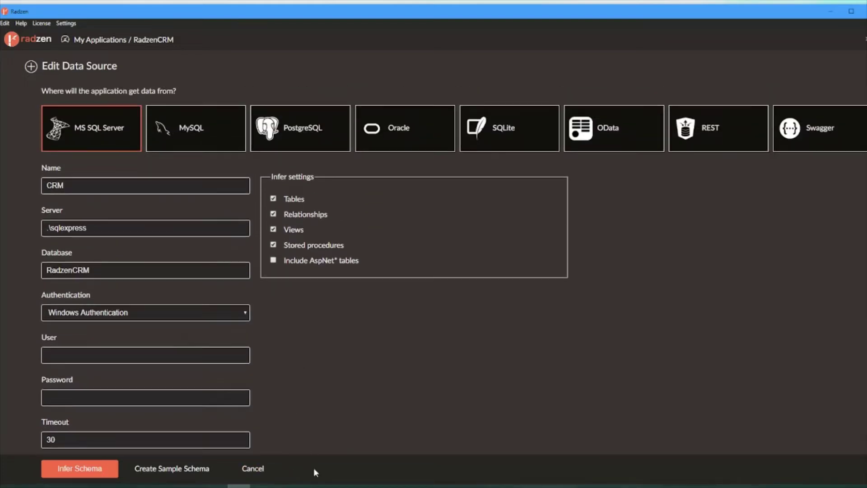
Step: Compare the form against the documentation's enlarged screenshot of the data source settings
key(alt+Tab)
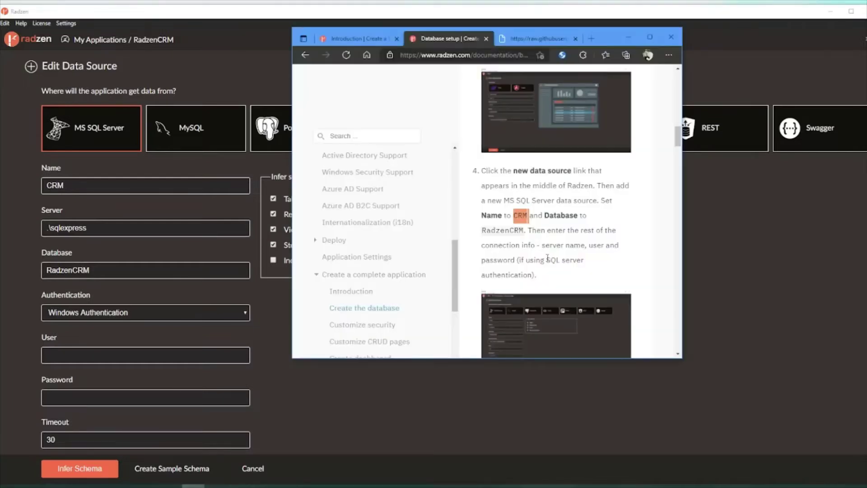
scroll(542, 255, down, 3)
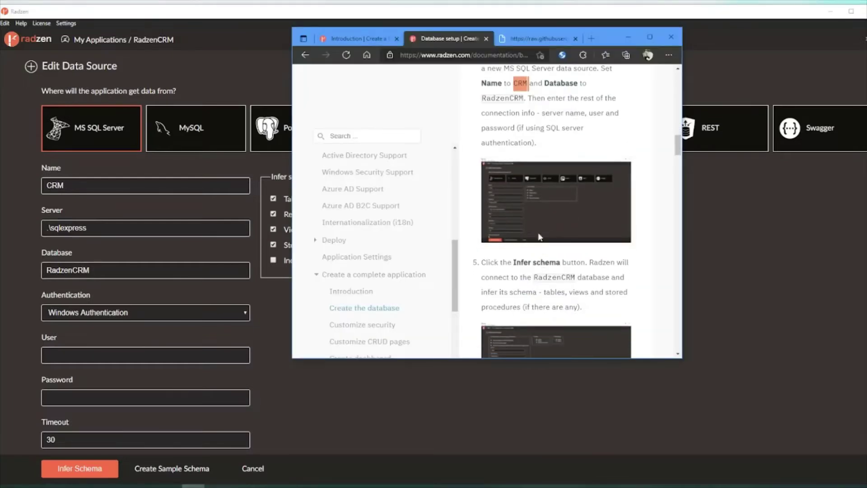
scroll(517, 265, down, 1)
scroll(517, 266, down, 1)
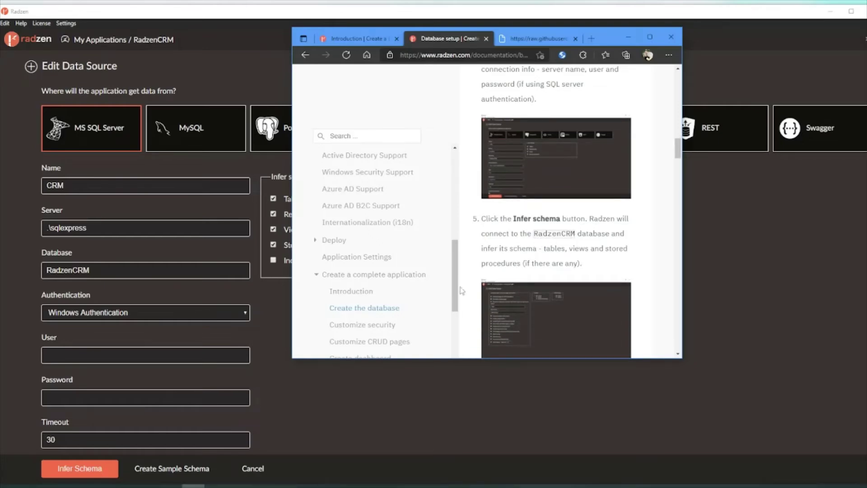
click(546, 163)
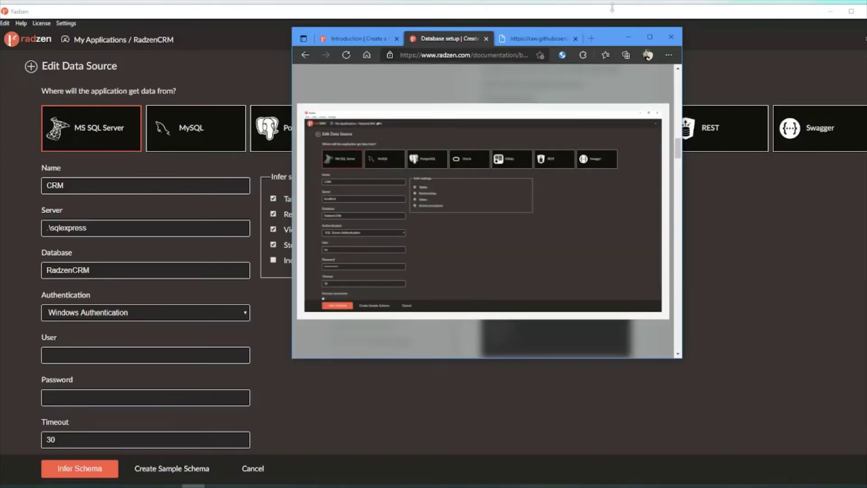
click(650, 37)
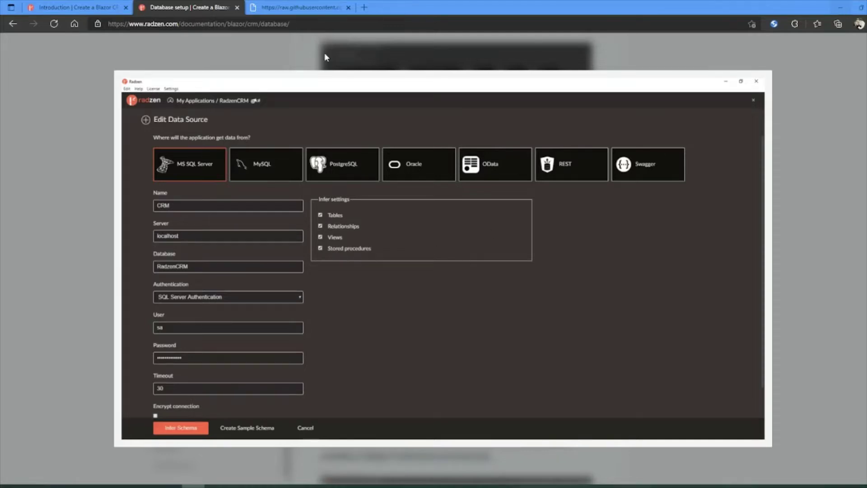
key(alt+Tab)
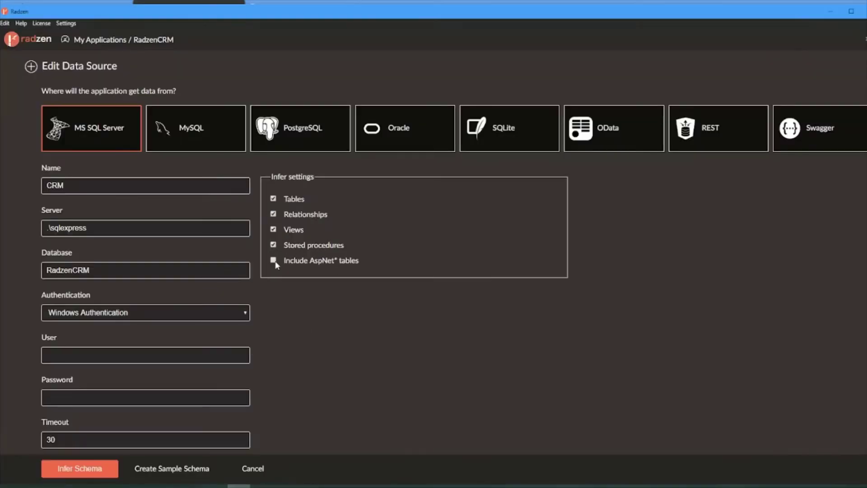
Step: Infer the RadzenCRM database schema
click(77, 469)
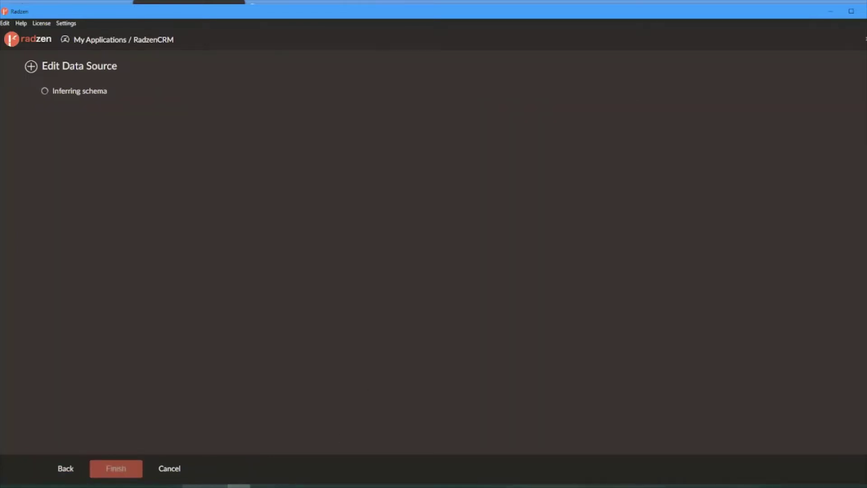
key(alt+Tab)
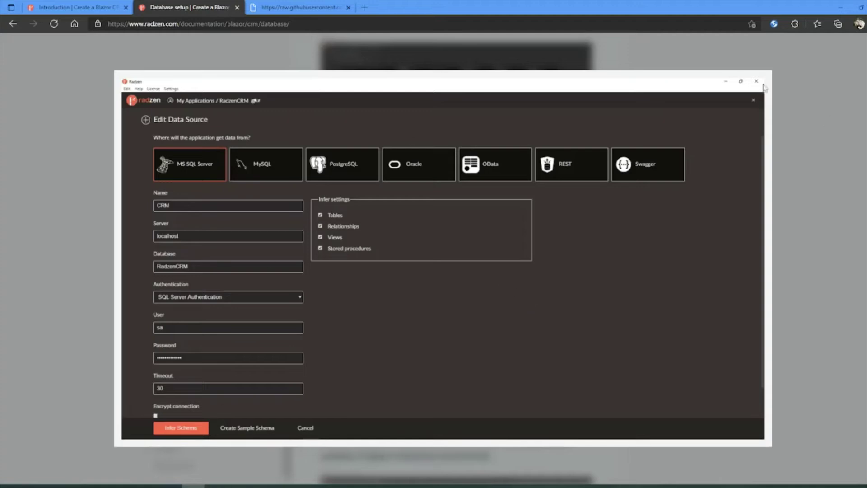
click(820, 37)
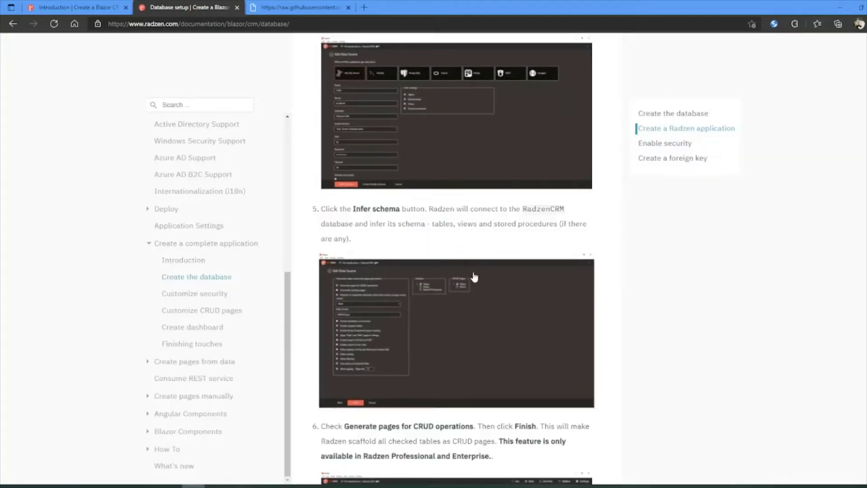
scroll(465, 271, down, 3)
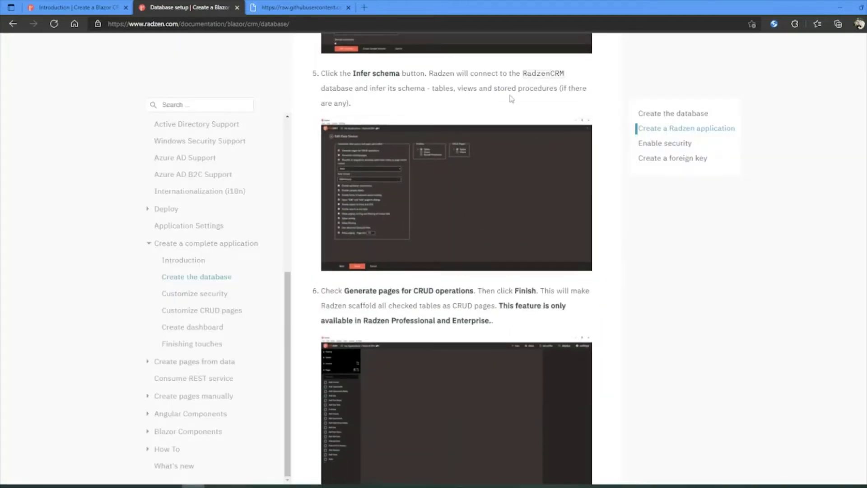
scroll(354, 226, down, 3)
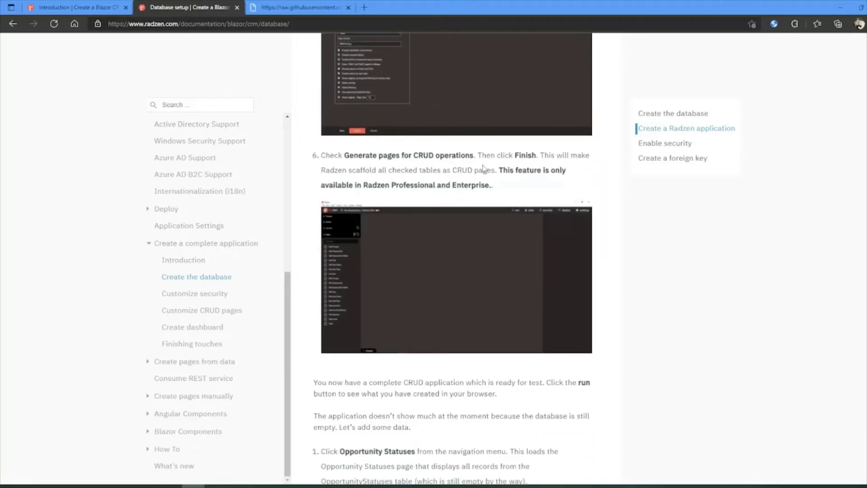
scroll(484, 168, down, 2)
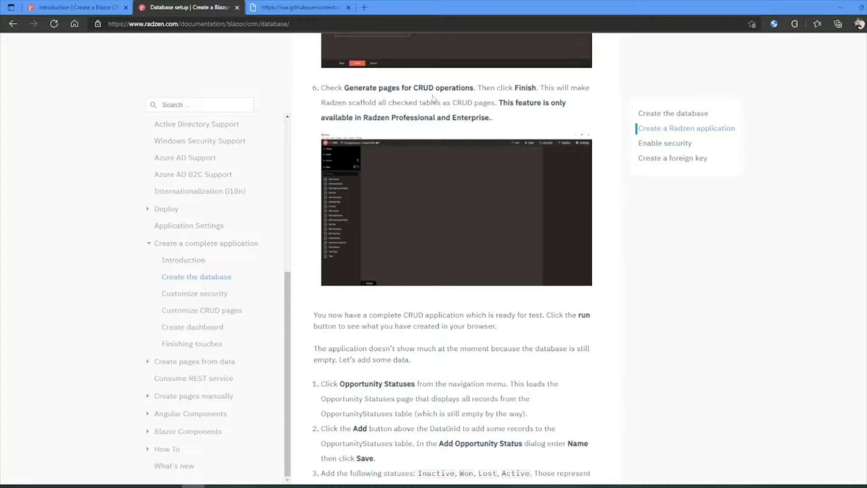
key(super+Down)
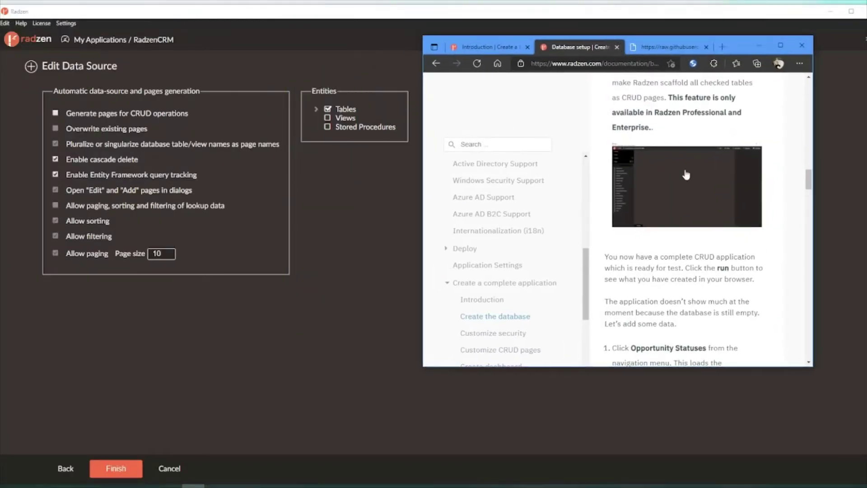
scroll(683, 226, up, 2)
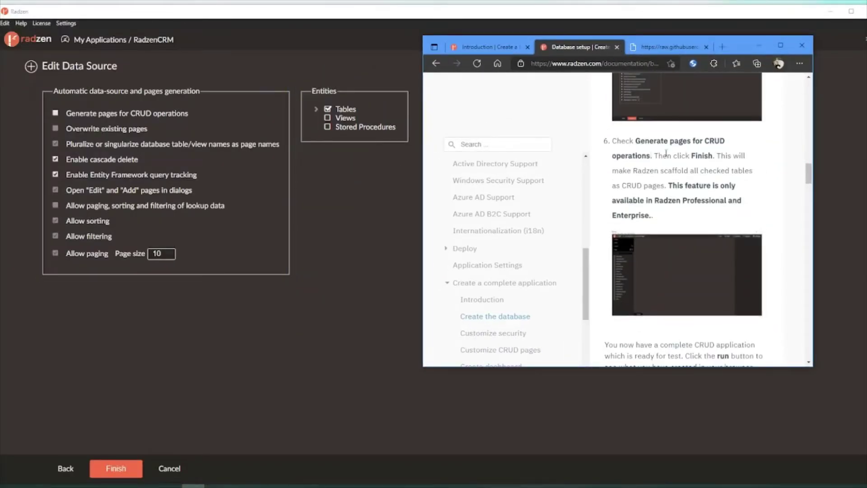
Step: Enable 'Generate pages for CRUD operations' for the tables, with paging size 10
click(56, 114)
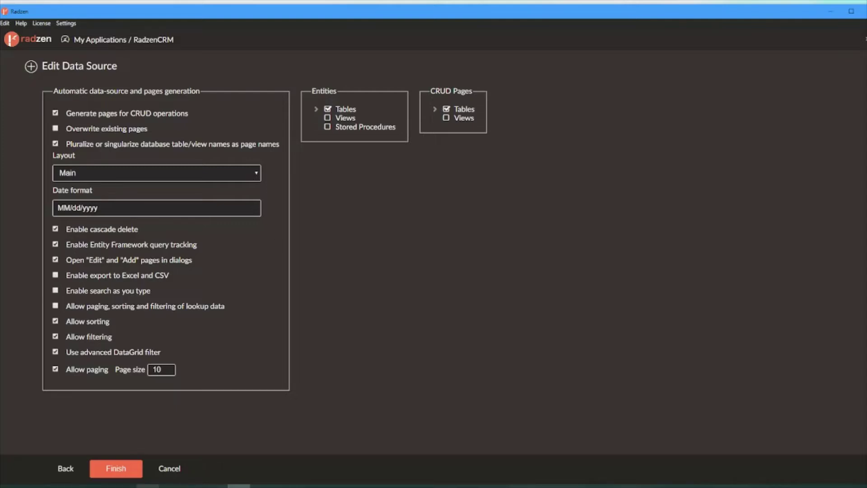
click(193, 485)
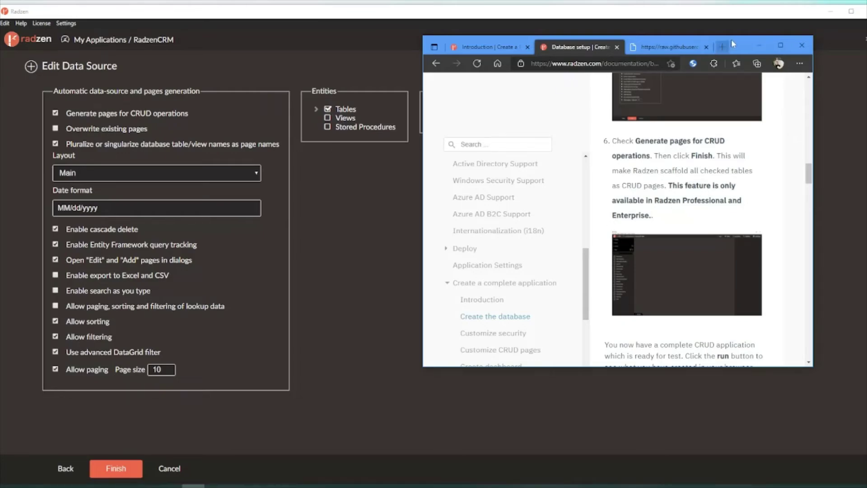
drag(741, 46, 745, 73)
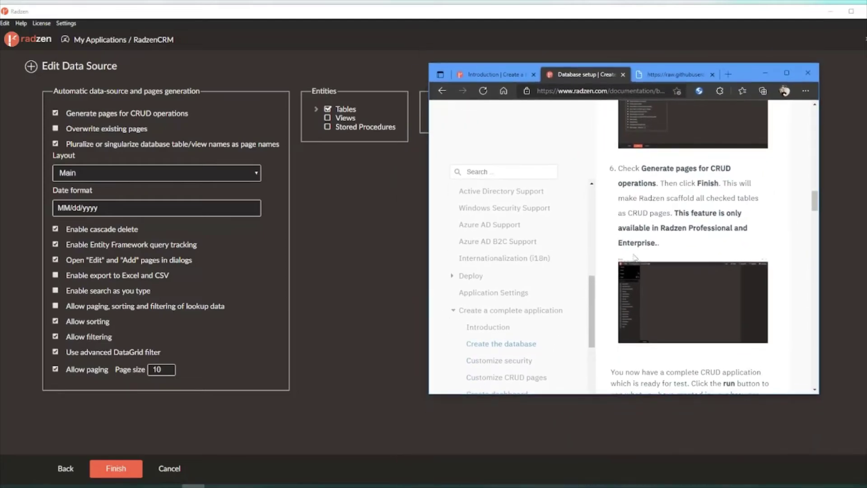
scroll(635, 258, down, 2)
scroll(636, 259, up, 1)
scroll(635, 258, down, 2)
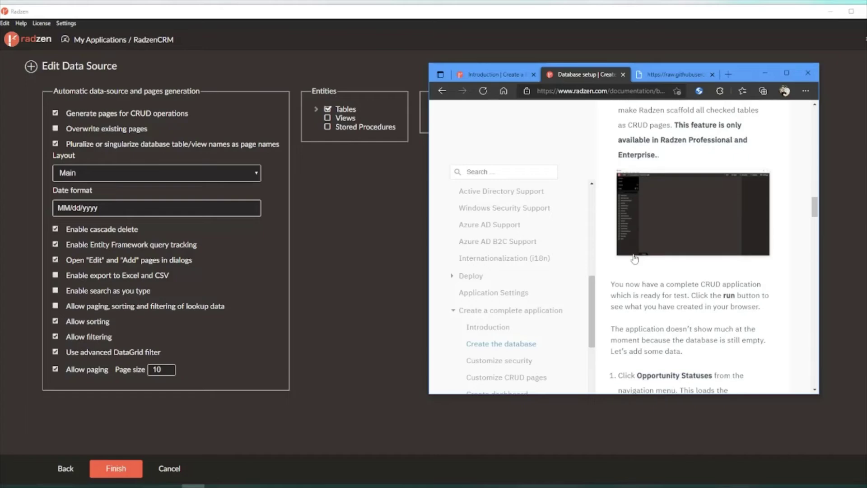
scroll(635, 258, down, 3)
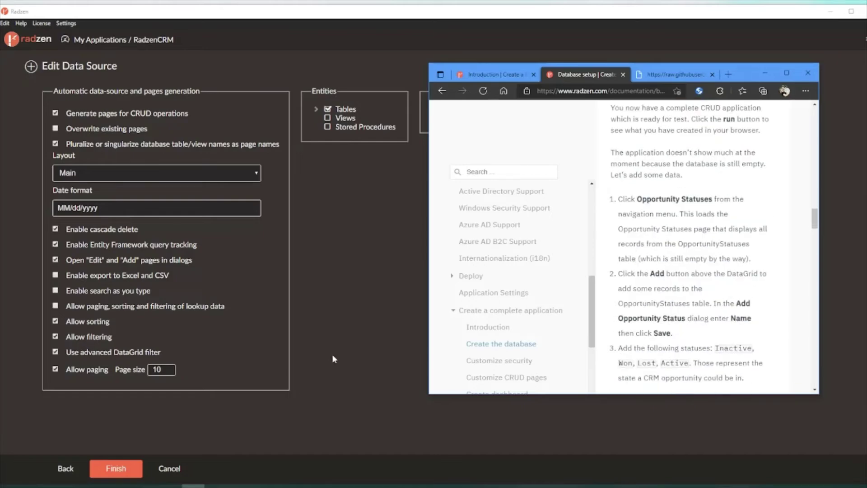
Step: Finish the wizard to create the CRM data source and its CRUD pages
click(120, 466)
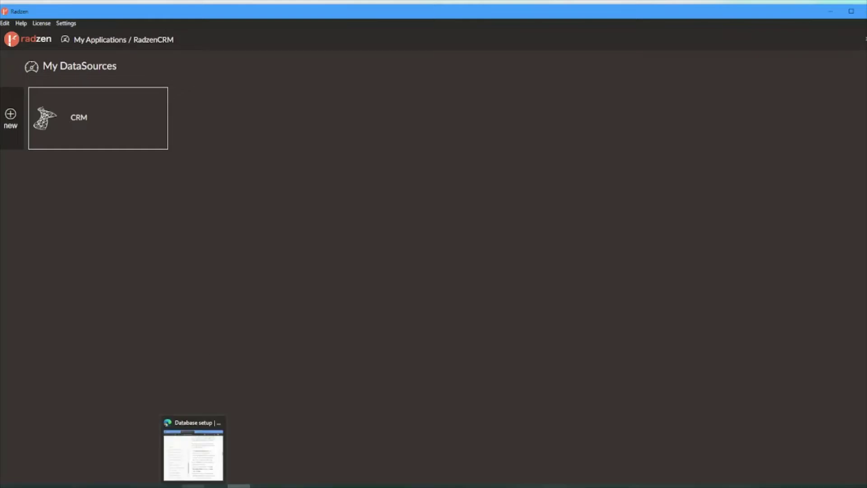
click(194, 486)
scroll(709, 181, up, 4)
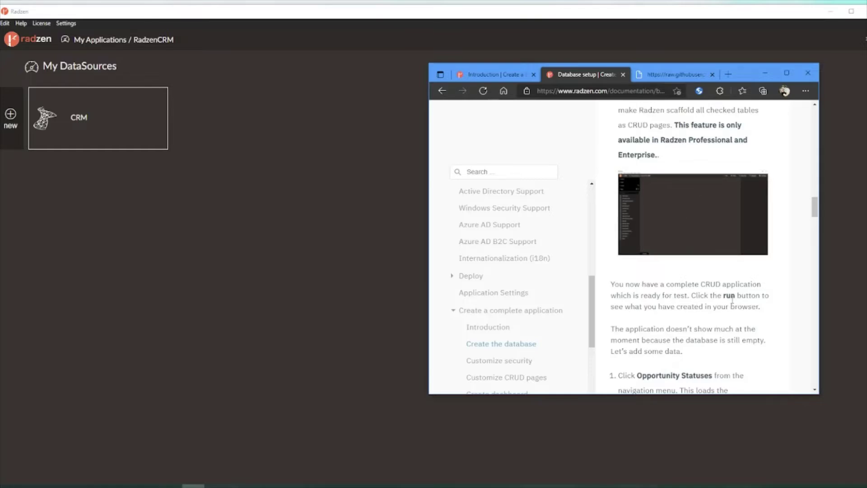
scroll(733, 300, up, 1)
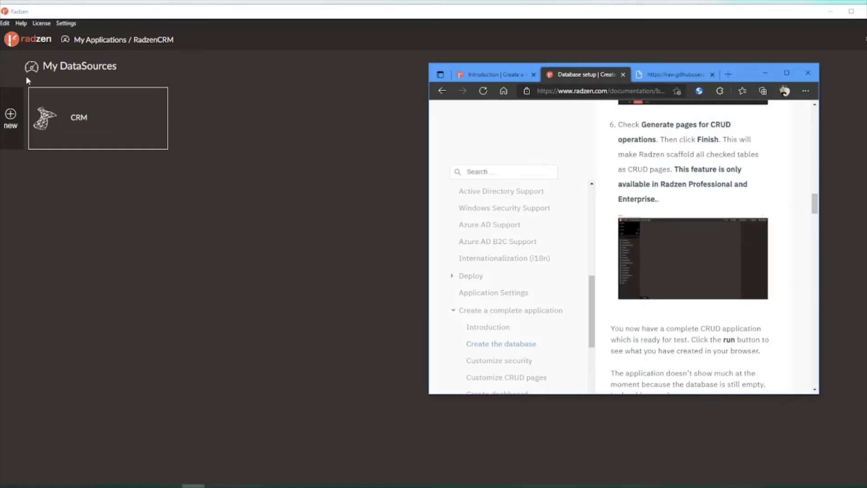
Step: Maximize Radzen to review the generated pages, then read the tutorial's testing steps
double_click(365, 15)
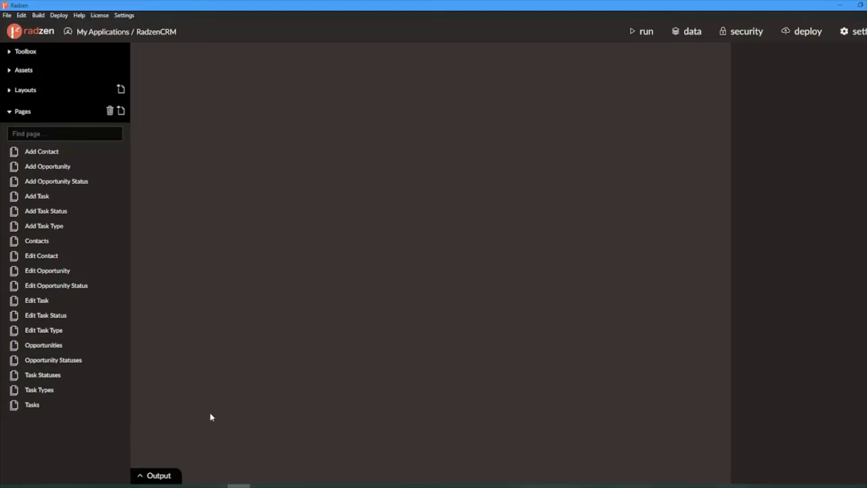
click(193, 486)
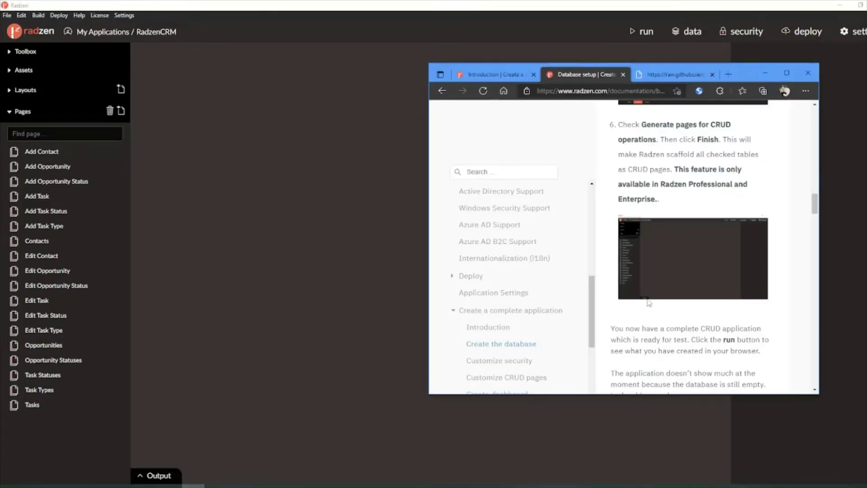
scroll(692, 203, down, 1)
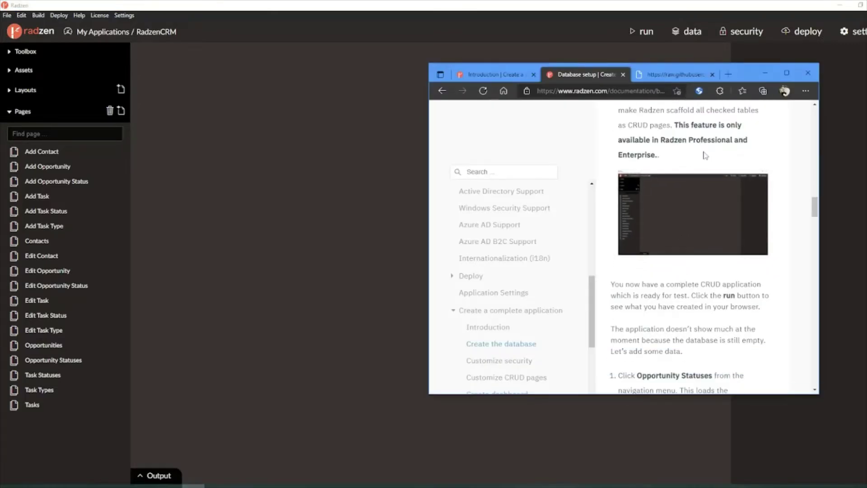
scroll(677, 235, down, 3)
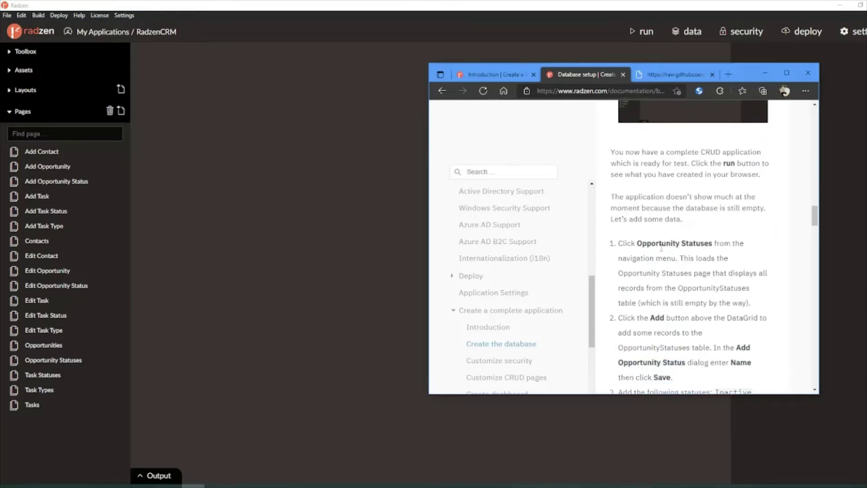
Step: Run the CRM app and check that it is running at localhost:5000
click(641, 37)
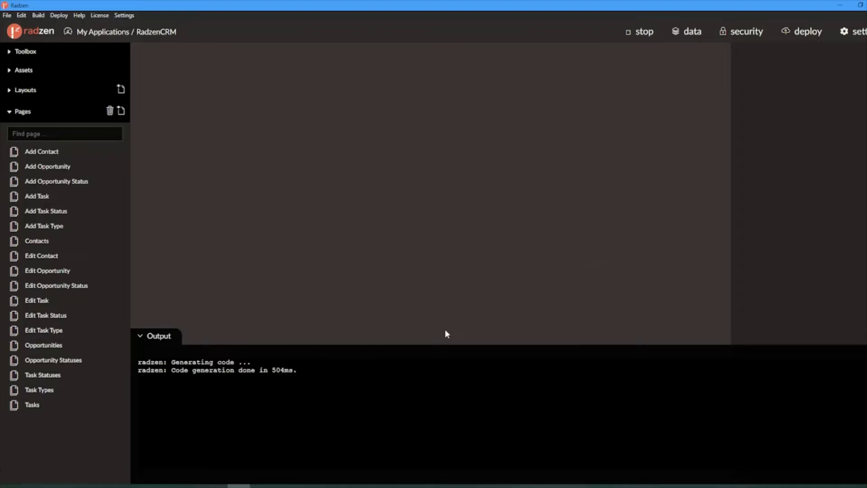
click(194, 486)
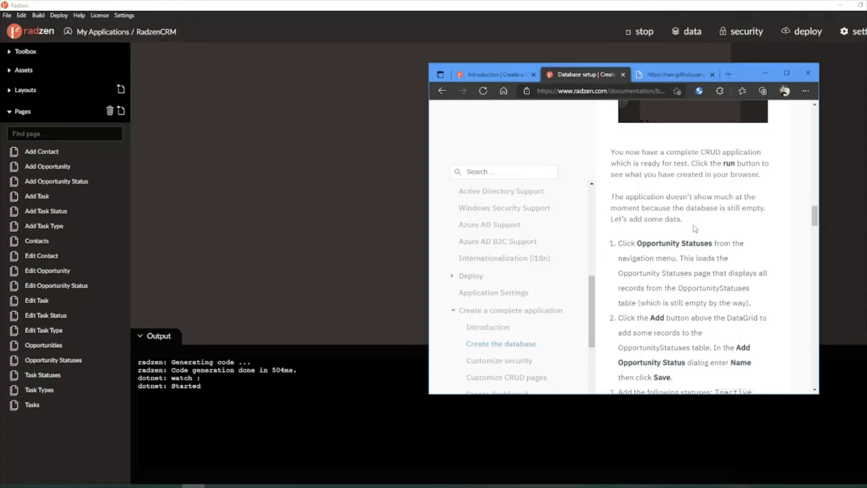
scroll(694, 228, down, 1)
scroll(694, 228, down, 1)
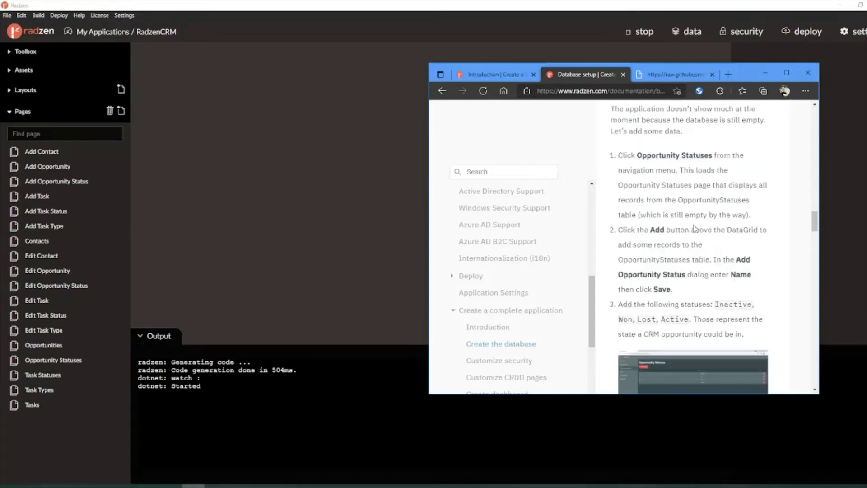
scroll(694, 228, down, 1)
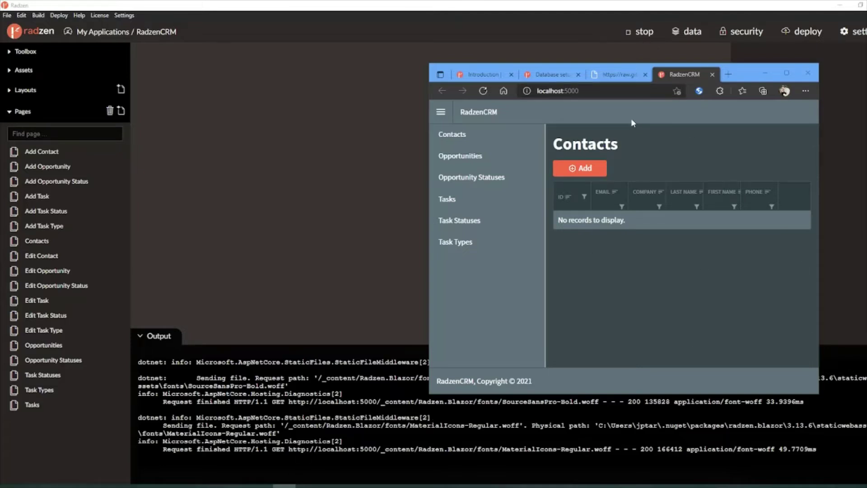
click(577, 91)
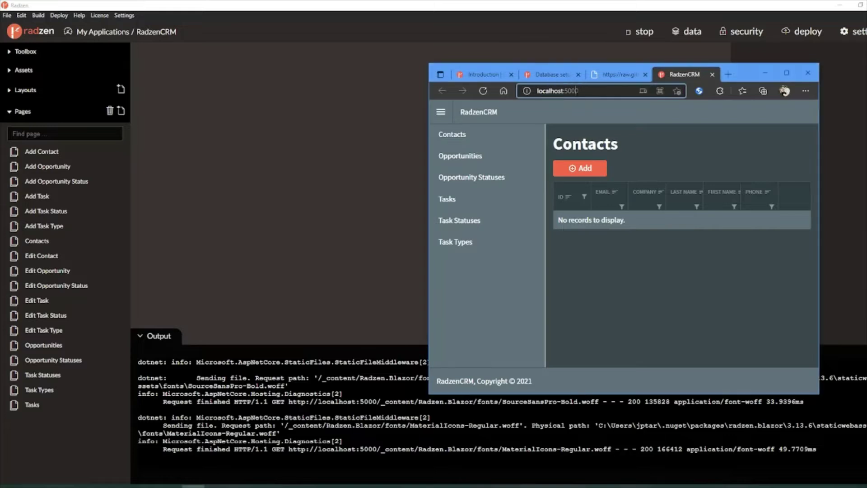
click(577, 90)
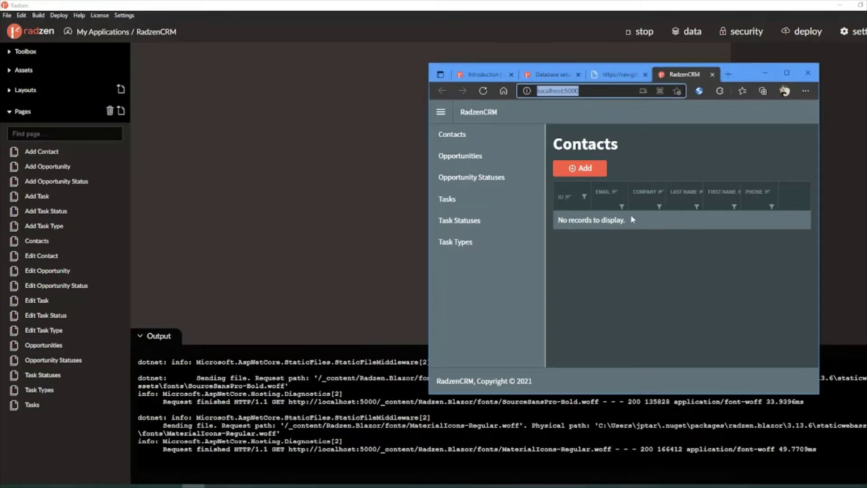
Step: Close the raw GitHub tab and return to the Database setup docs' Opportunity Statuses step
click(645, 74)
click(552, 73)
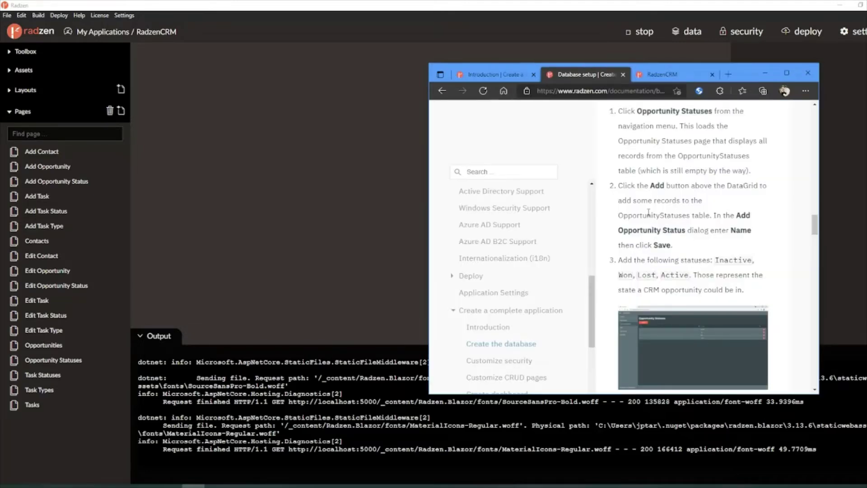
double_click(662, 112)
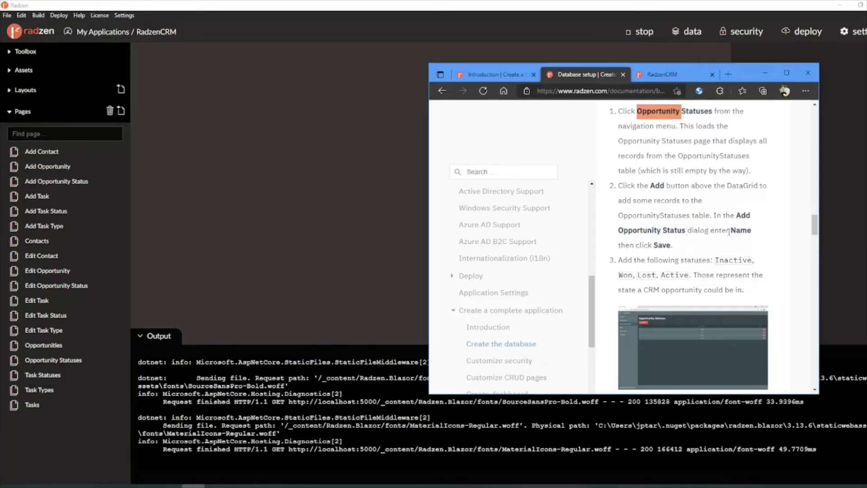
Step: Copy 'Inactive' from the docs and add it on the Opportunity Statuses page
double_click(657, 185)
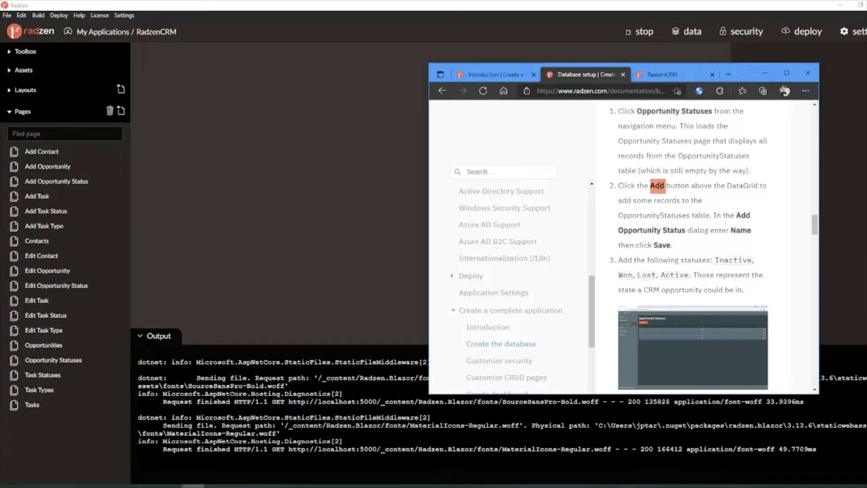
double_click(675, 216)
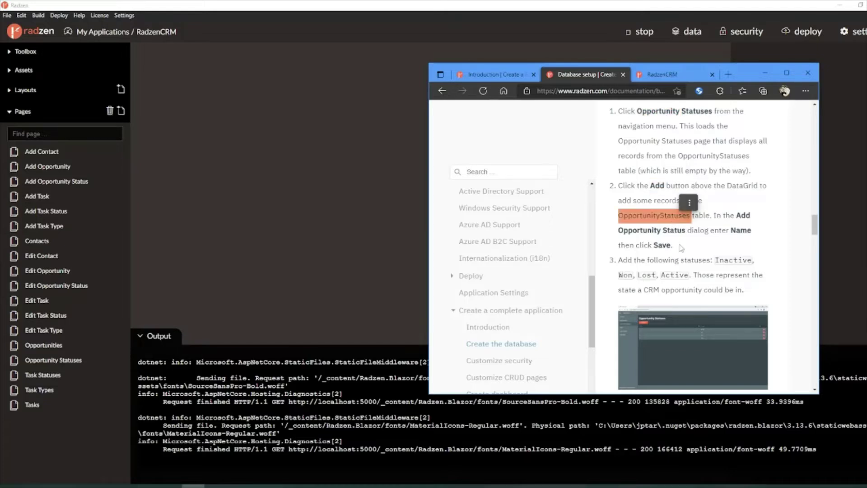
click(672, 228)
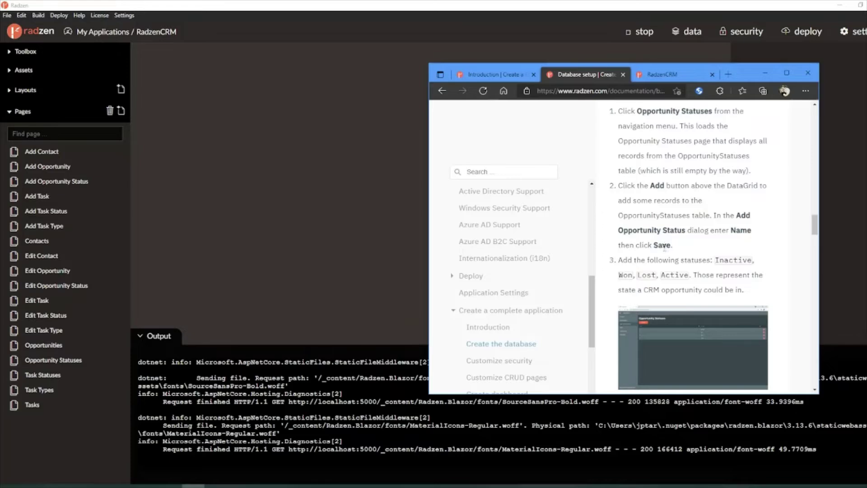
double_click(739, 230)
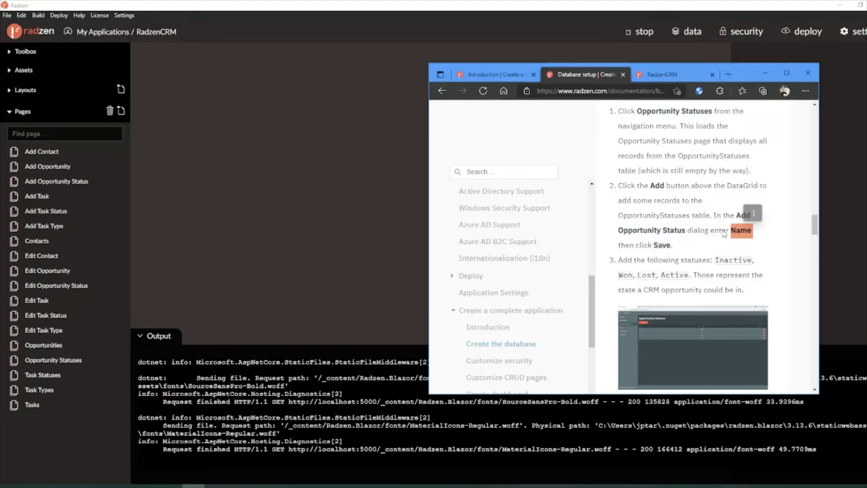
double_click(725, 261)
key(ctrl+c)
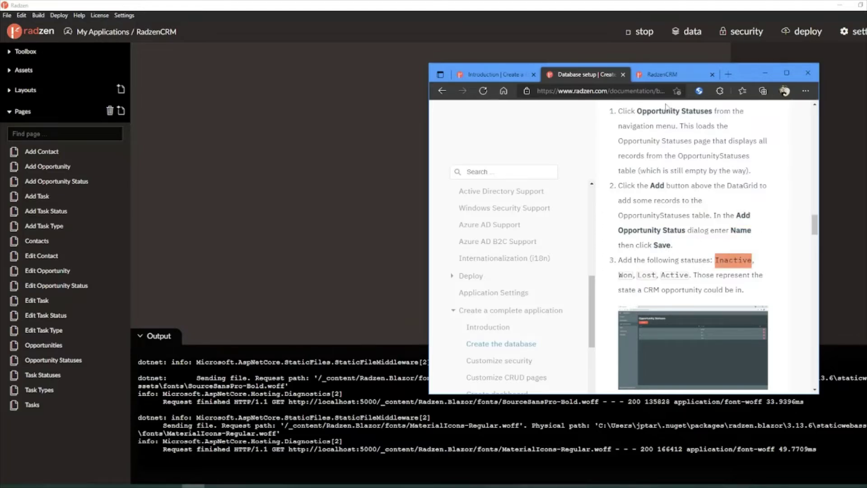
click(663, 81)
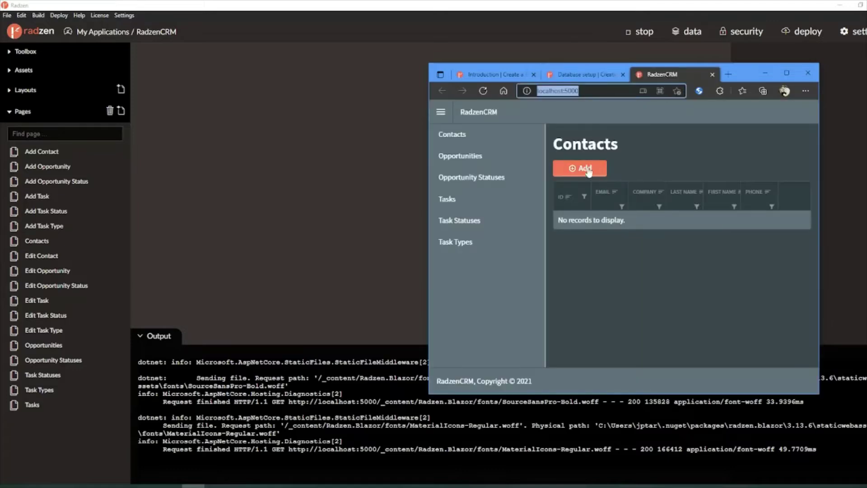
click(499, 181)
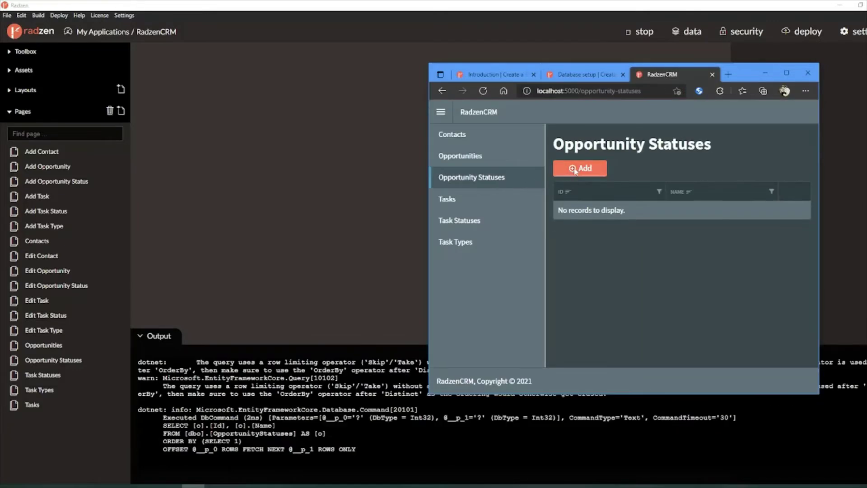
click(578, 172)
click(608, 246)
key(ctrl+v)
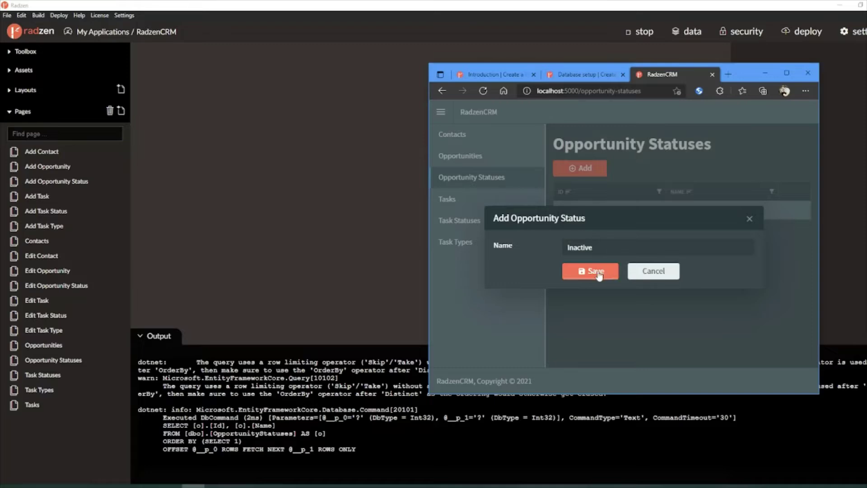
click(596, 271)
Step: Add 'Won' and 'Lost' as opportunity statuses, copying each name from the docs
click(592, 75)
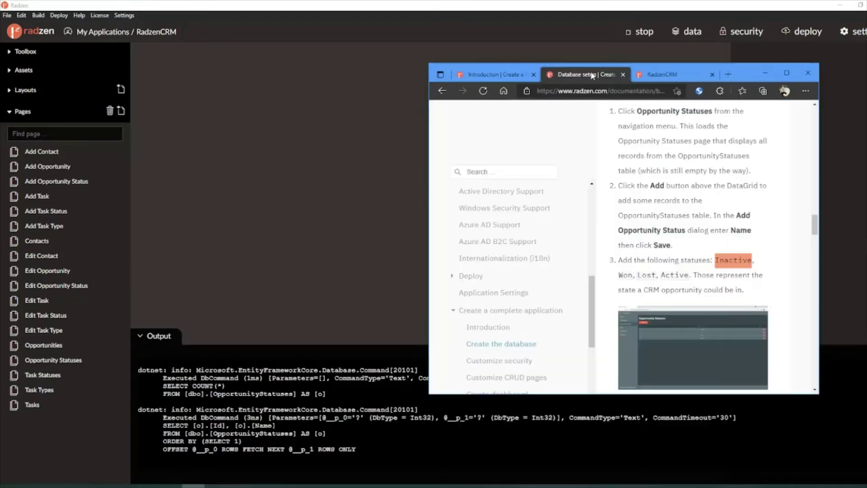
double_click(625, 274)
click(660, 80)
click(579, 167)
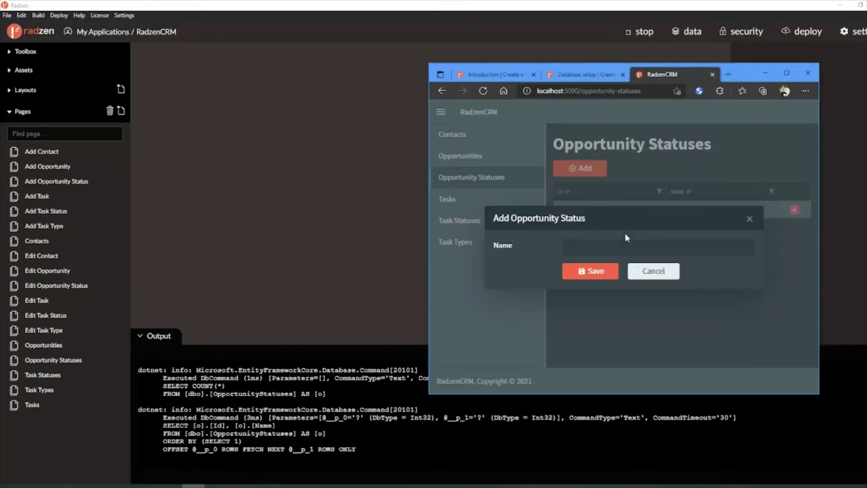
click(625, 246)
key(ctrl+v)
click(594, 272)
click(588, 76)
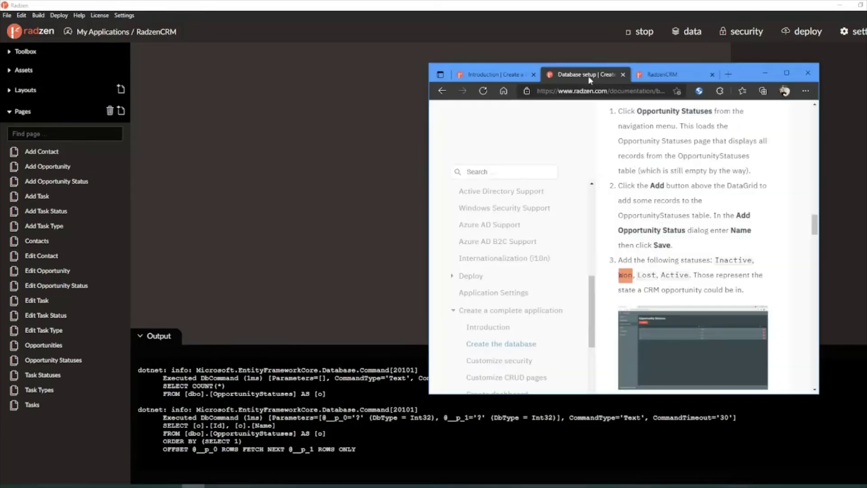
double_click(646, 275)
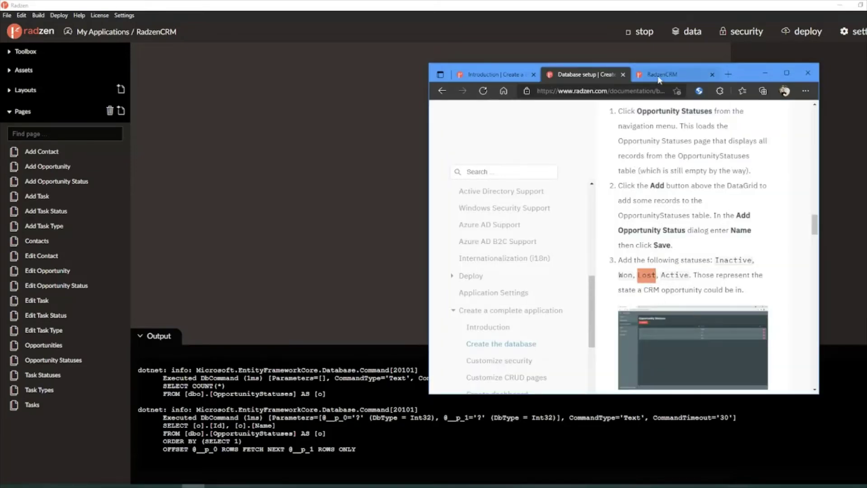
click(662, 75)
click(586, 168)
key(ctrl+v)
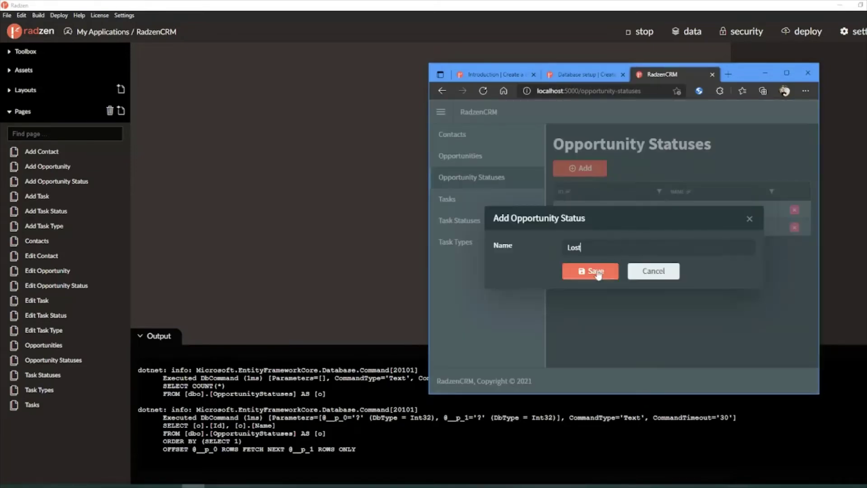
click(595, 271)
Step: Add 'Active' as the fourth status, correcting a mistyped 'Lost', and verify the list
click(587, 75)
double_click(675, 275)
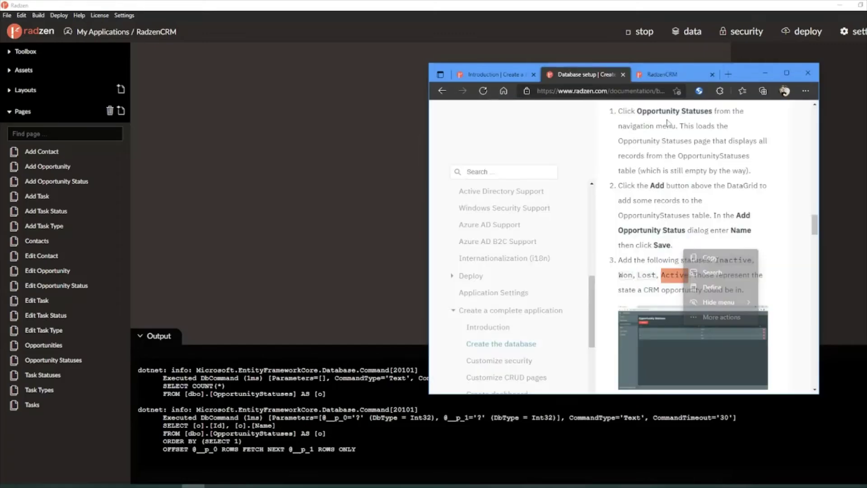
click(662, 74)
click(580, 168)
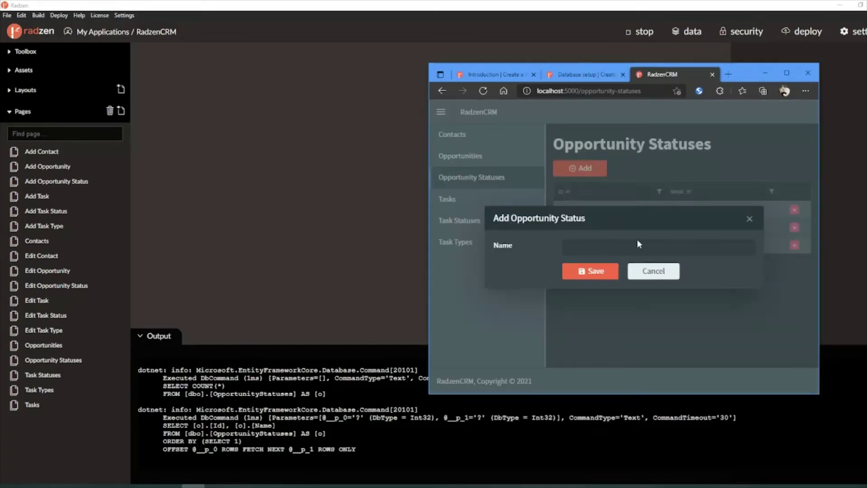
click(595, 249)
text(Lost)
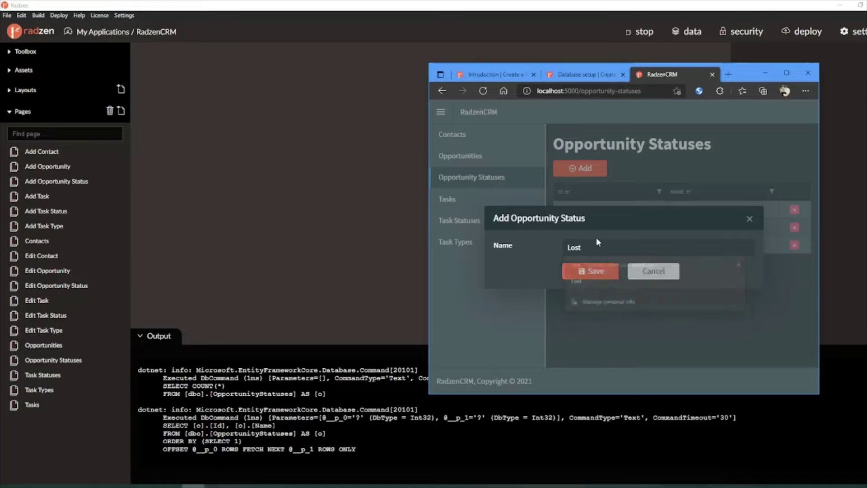
key(ctrl+shift+Tab)
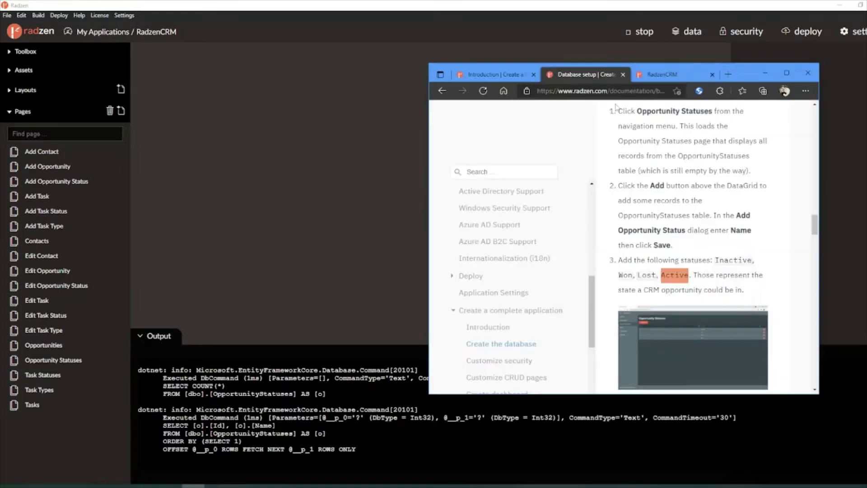
click(662, 75)
double_click(578, 247)
text(Active)
click(589, 269)
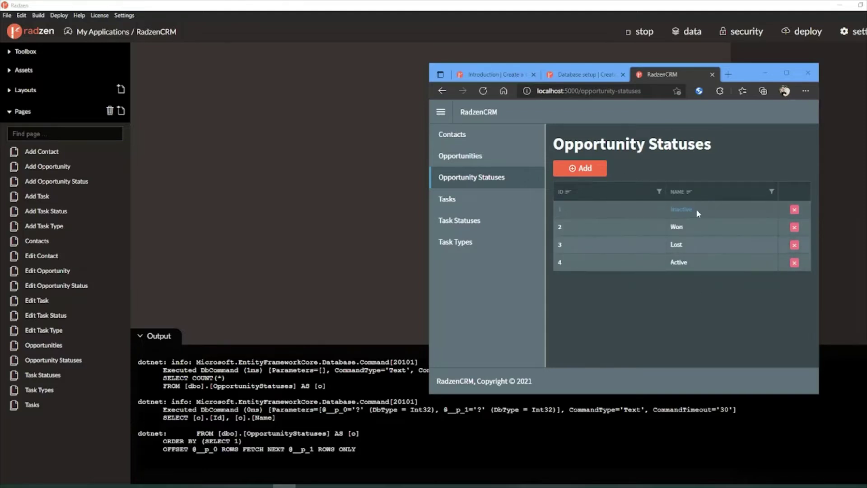
click(581, 75)
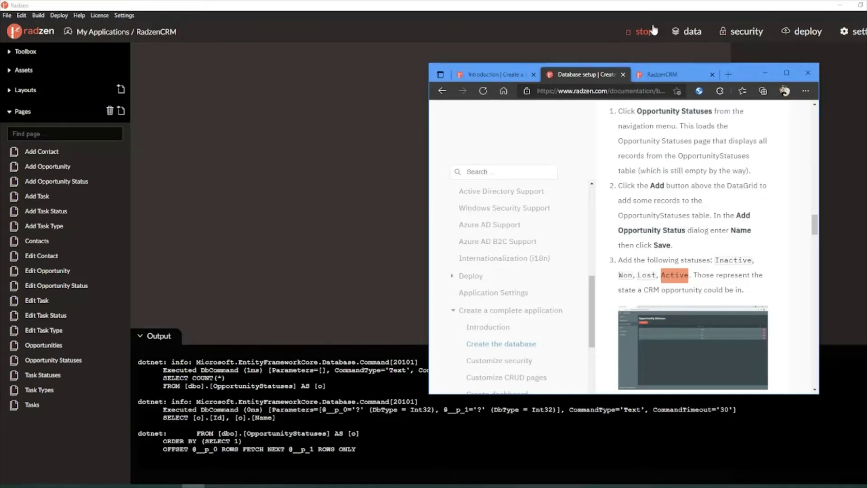
click(662, 75)
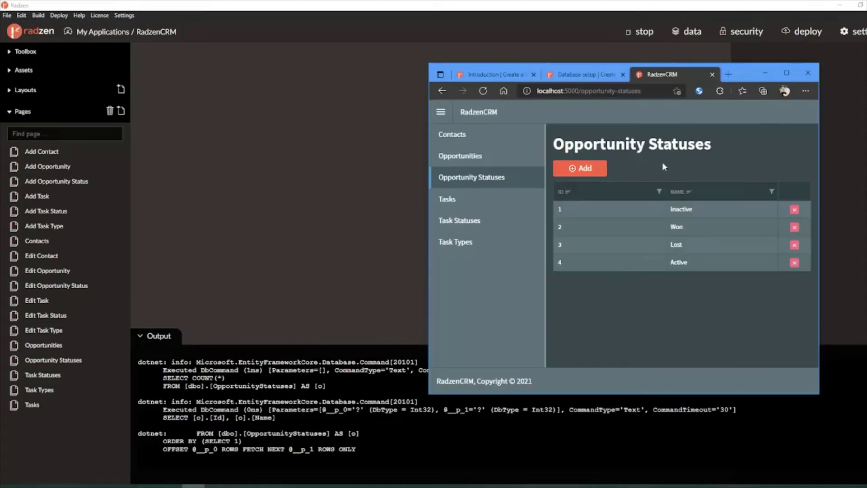
click(582, 75)
Step: Copy 'Not Started' from the docs and add it on the Task Statuses page
scroll(647, 304, down, 3)
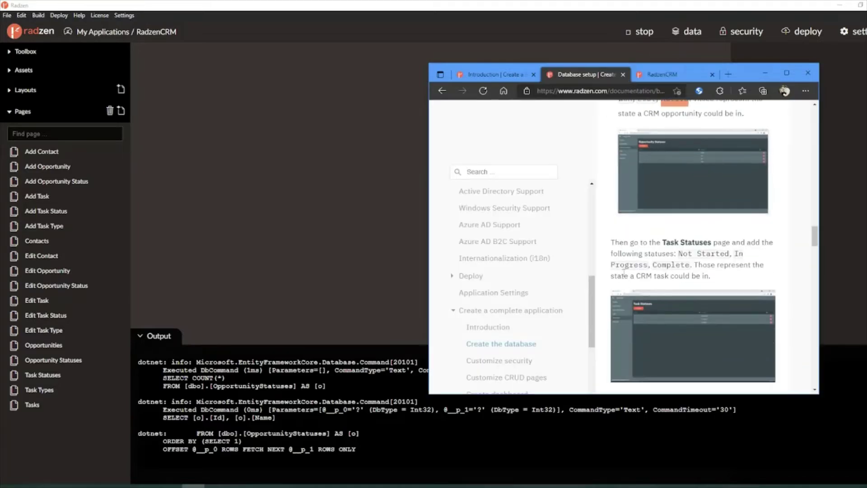
scroll(633, 271, down, 1)
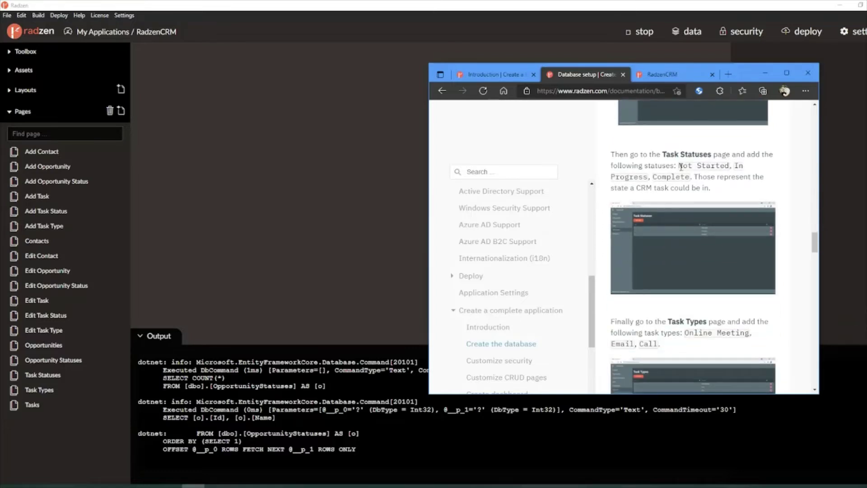
drag(679, 166, 730, 169)
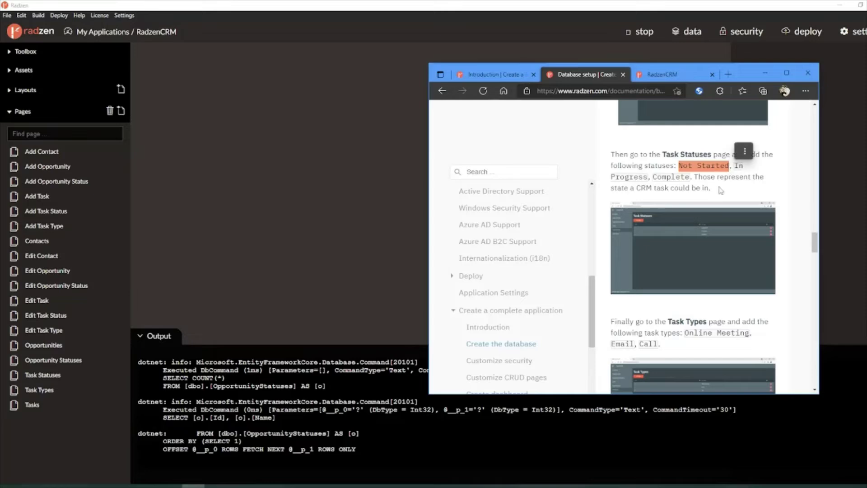
click(662, 74)
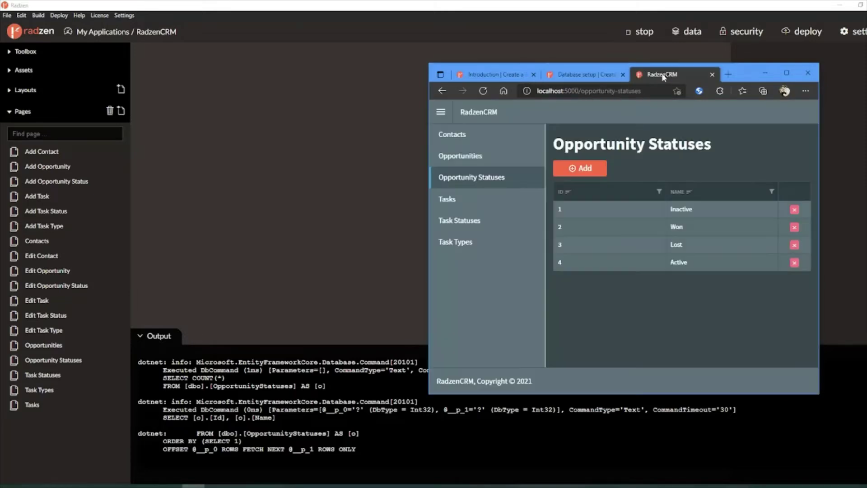
click(477, 220)
click(582, 168)
click(618, 246)
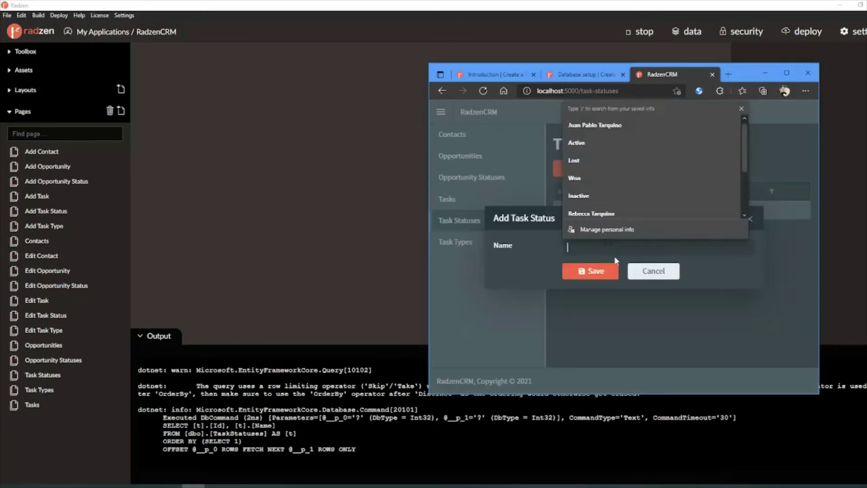
key(ctrl+v)
click(591, 271)
Step: Add 'Complete' as a task status, then select the task types Email, Call in the docs
click(583, 74)
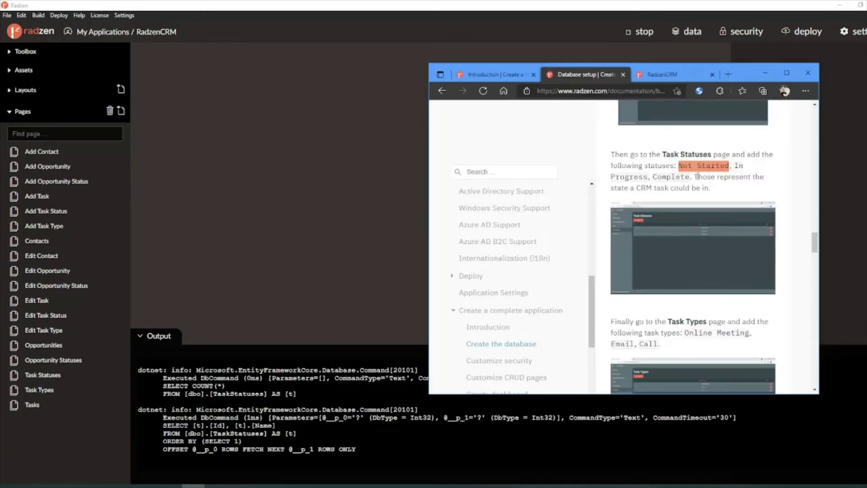
double_click(671, 176)
click(662, 75)
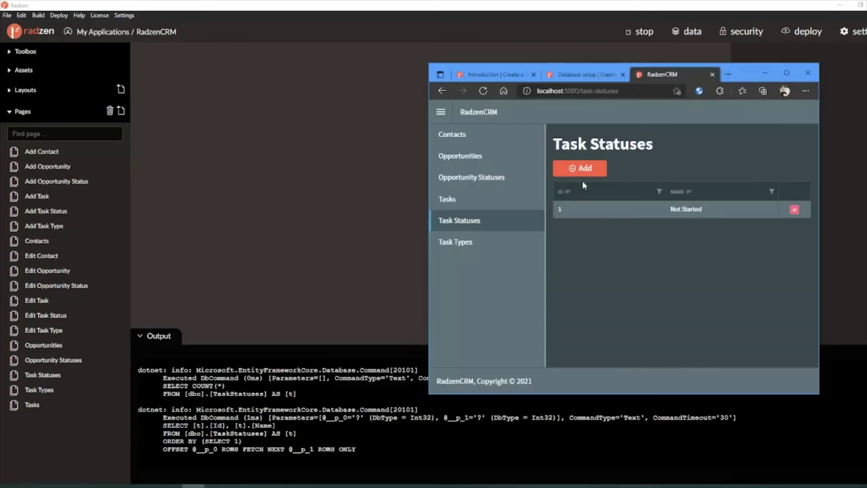
click(583, 168)
click(614, 247)
key(ctrl+v)
click(590, 271)
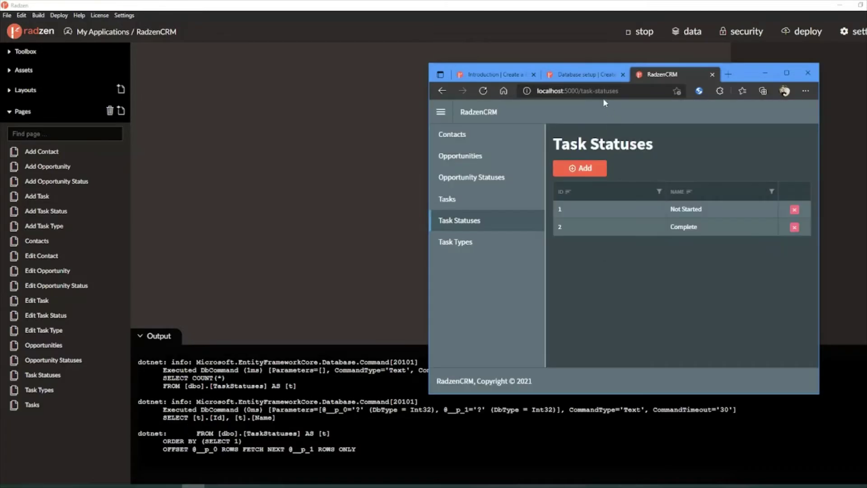
click(587, 76)
scroll(657, 208, down, 5)
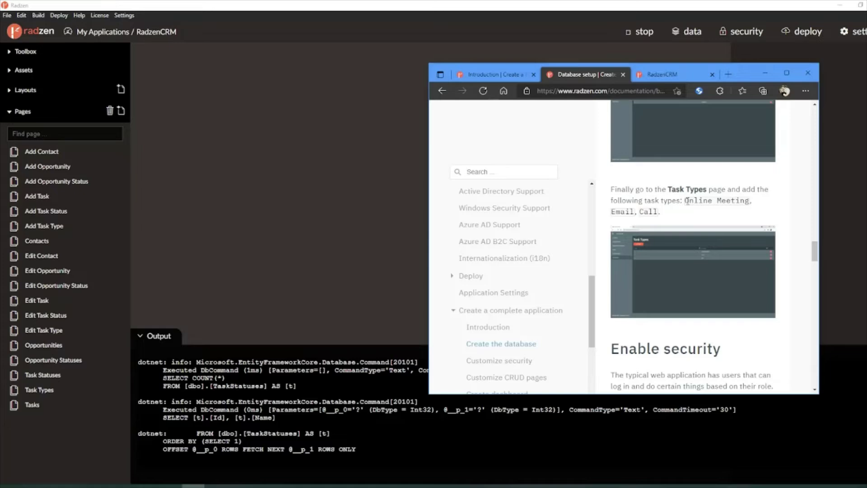
drag(611, 211, 659, 212)
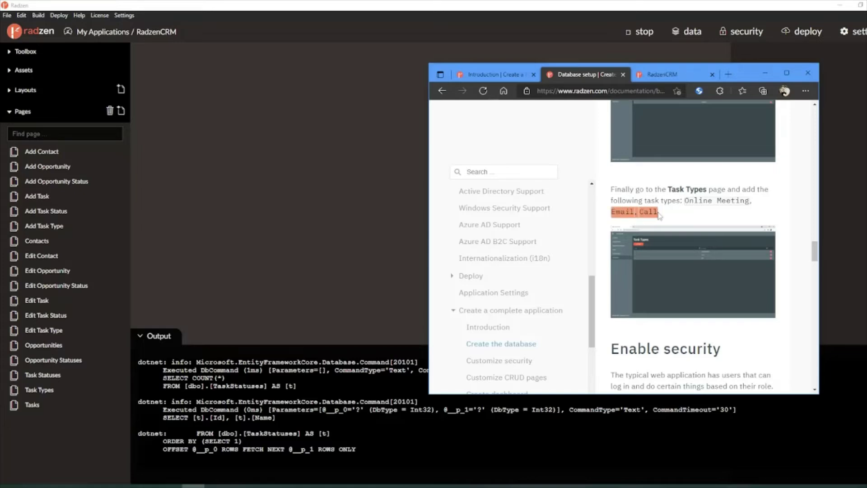
Step: Add 'Email' on the Task Types page, replacing mistakenly typed 'Complete'
click(663, 77)
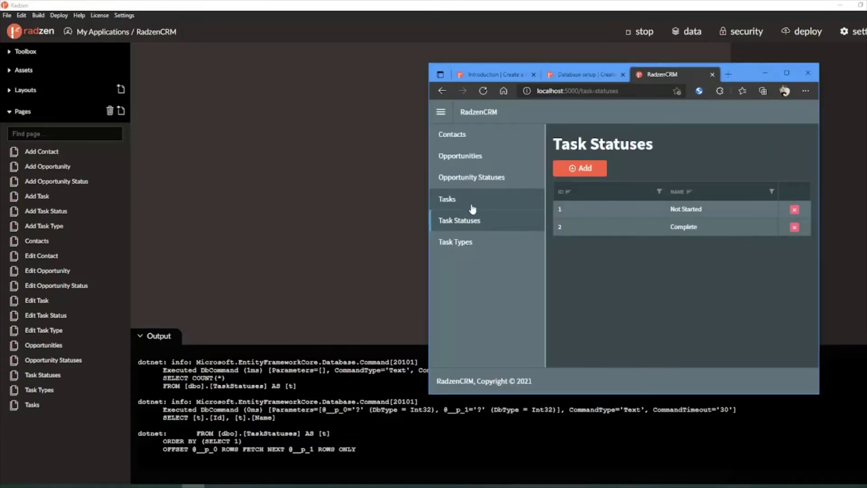
click(481, 243)
click(582, 170)
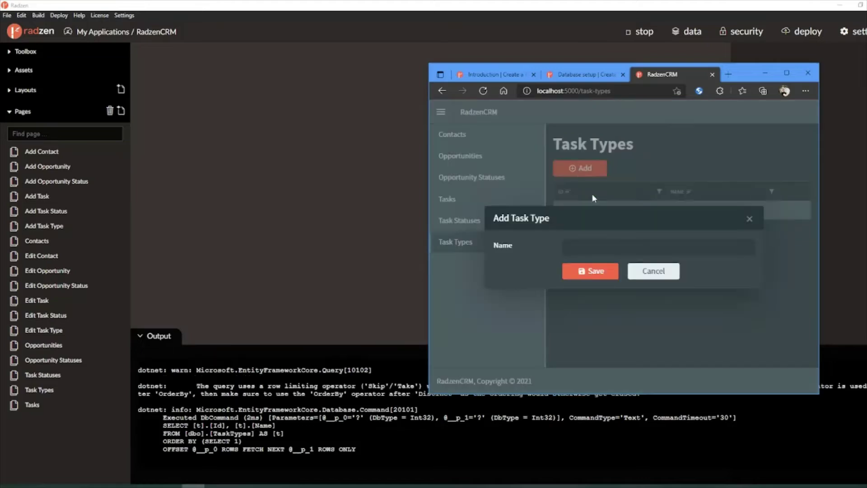
text(Complete)
drag(634, 246, 530, 247)
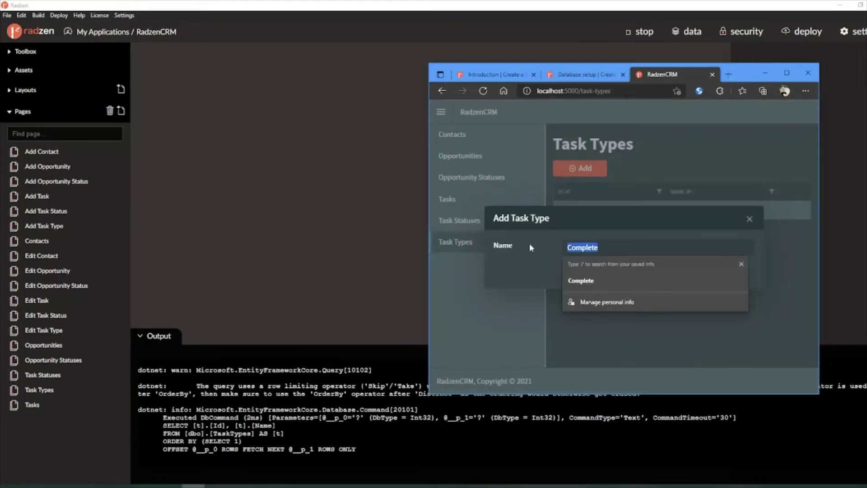
text(Email)
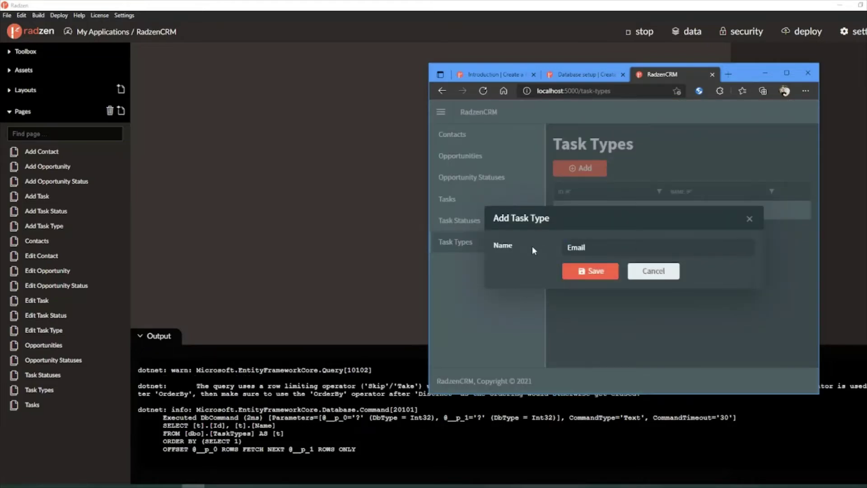
click(590, 272)
Step: Add 'Call' as a second task type and return to the docs
click(588, 168)
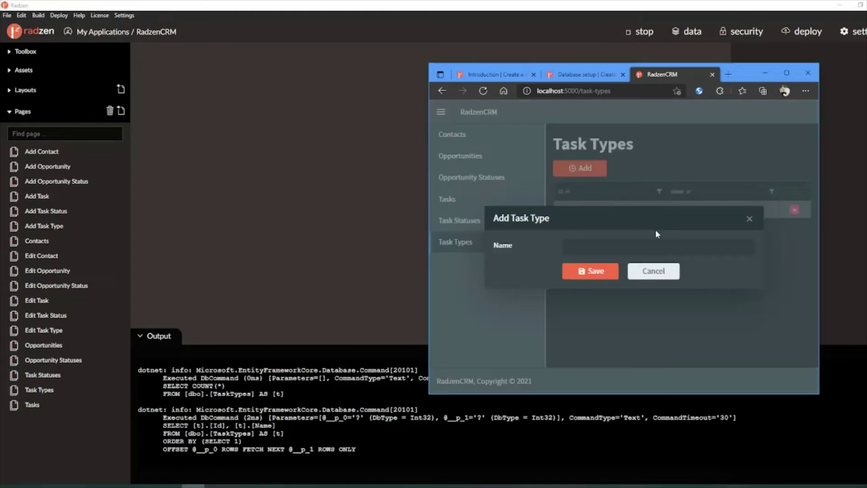
click(635, 252)
text(Call)
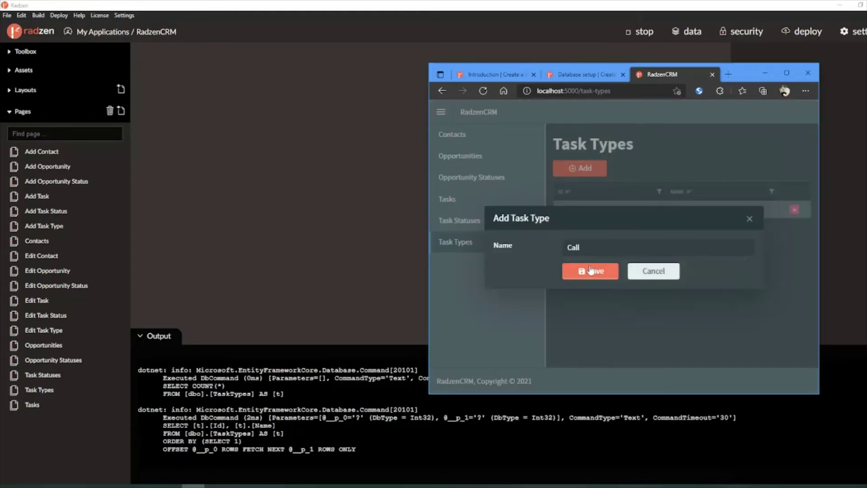
click(589, 271)
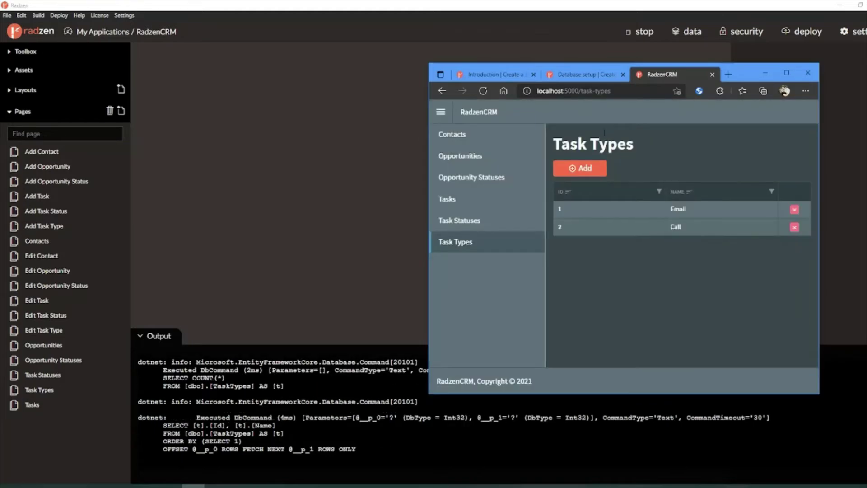
click(594, 77)
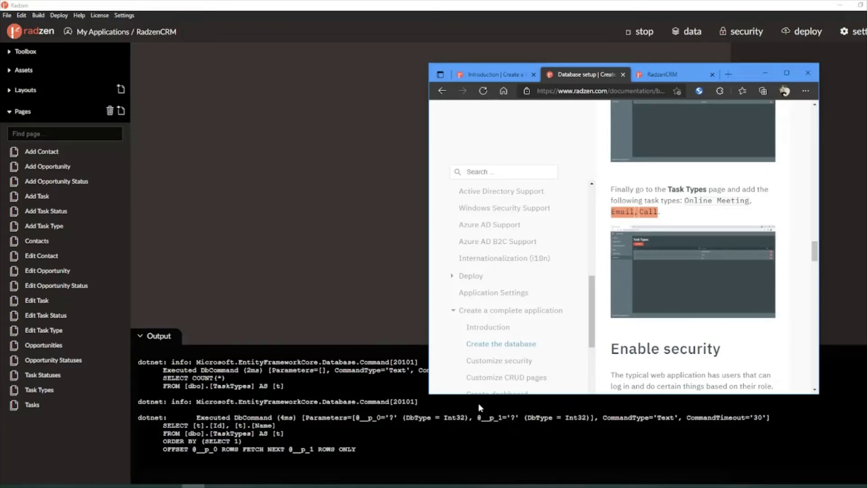
Step: Scroll the docs to Enable security and stop the running RadzenCRM app
scroll(664, 333, down, 3)
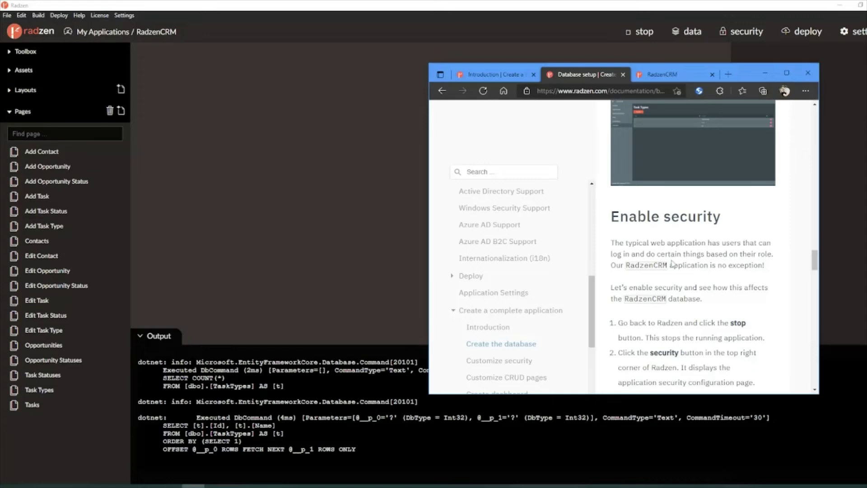
scroll(672, 265, down, 1)
double_click(639, 198)
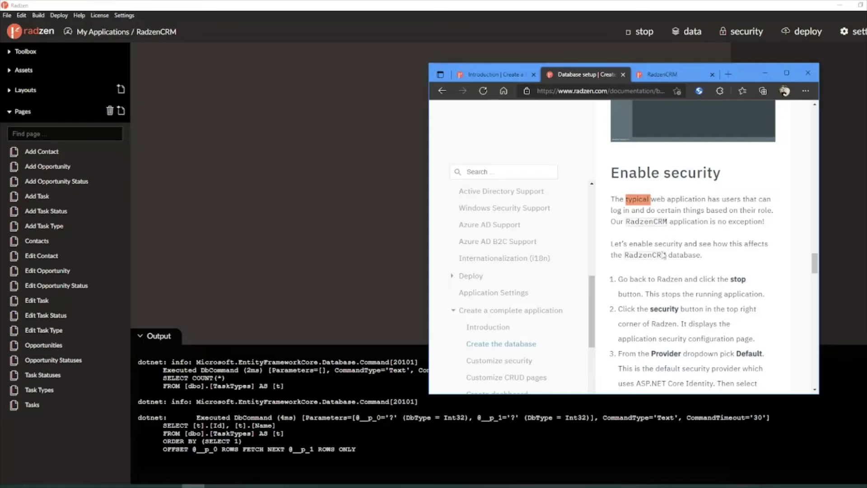
scroll(650, 289, down, 2)
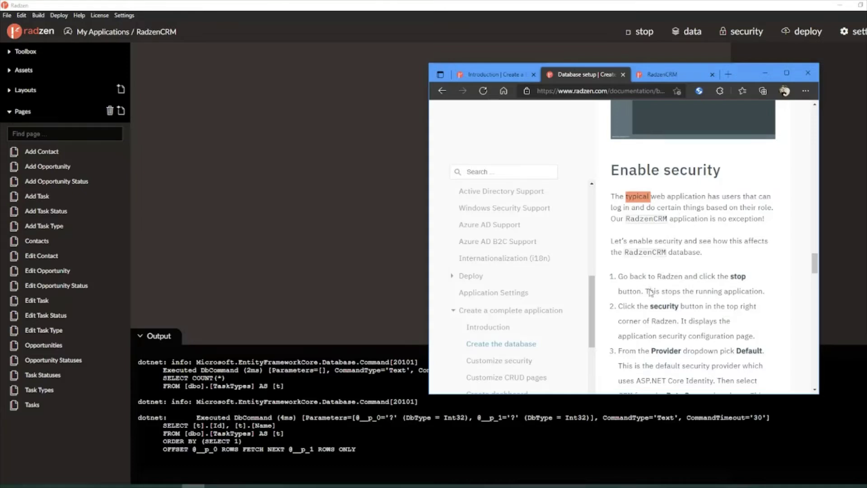
click(642, 33)
click(194, 486)
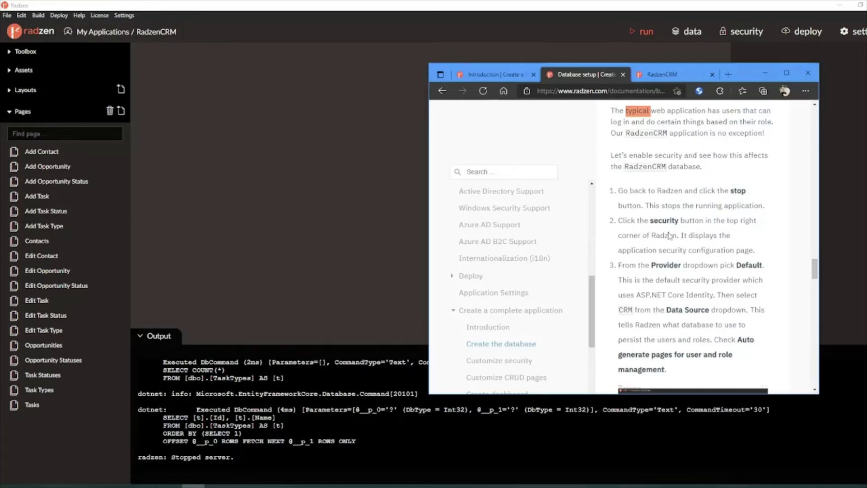
click(148, 486)
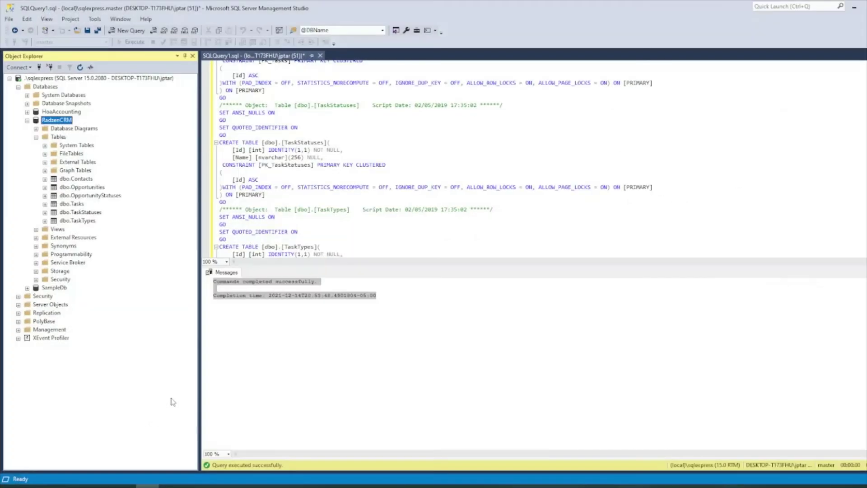
click(75, 221)
right_click(76, 220)
click(209, 204)
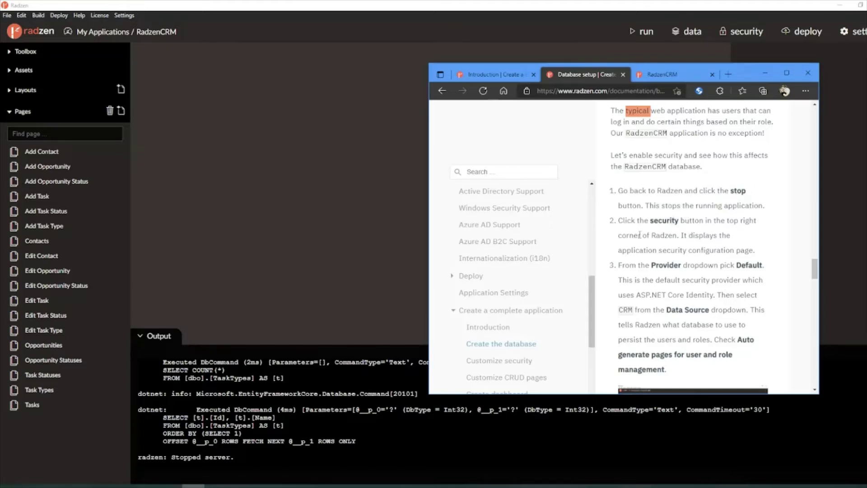
Step: Open RadzenCRM's Security settings and expand the Provider list, still set to None
click(743, 32)
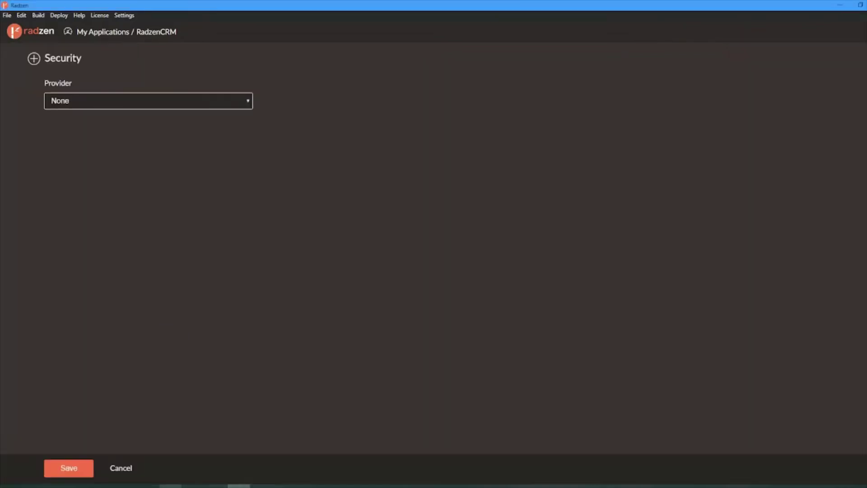
key(alt+Tab)
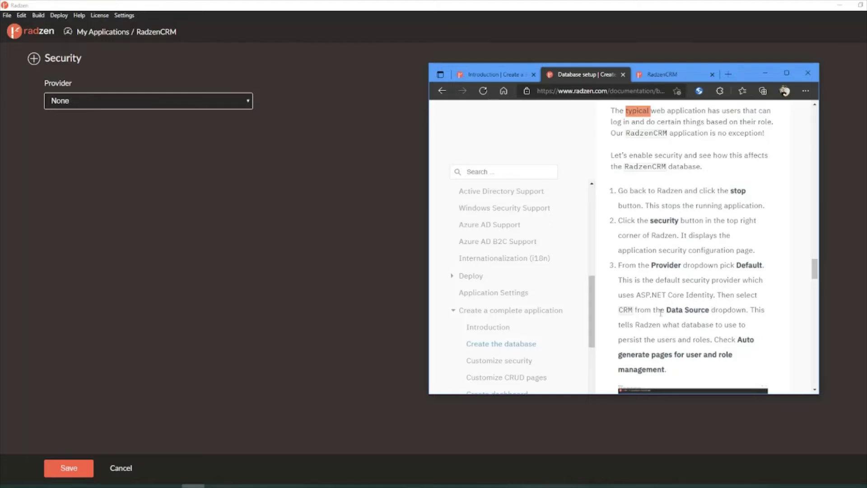
scroll(661, 311, down, 1)
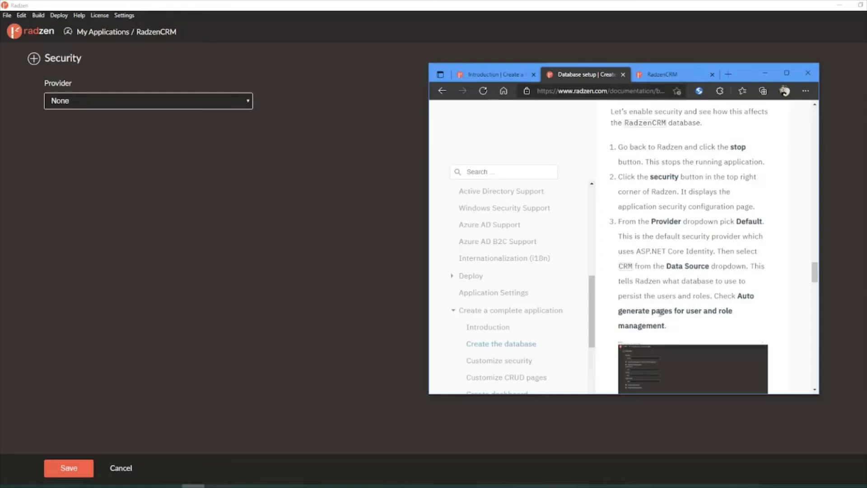
scroll(660, 312, down, 1)
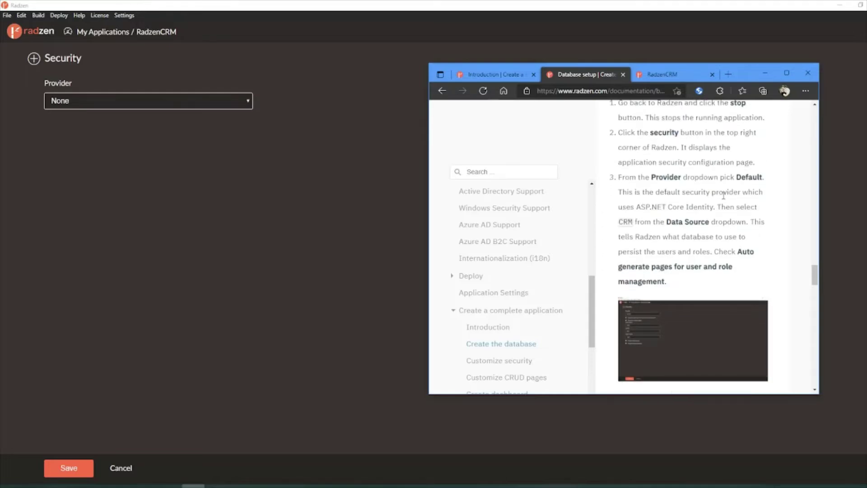
click(177, 104)
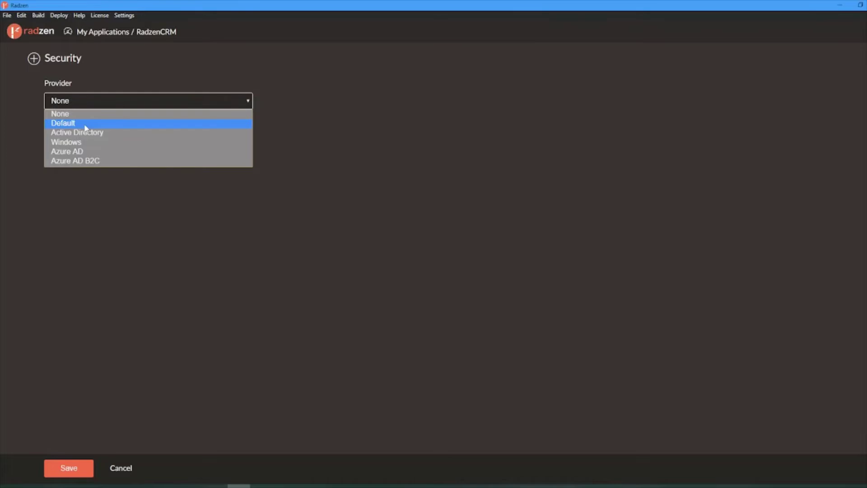
Step: Set provider Default and data source CRM, and enable auto-generated user and role pages
click(86, 127)
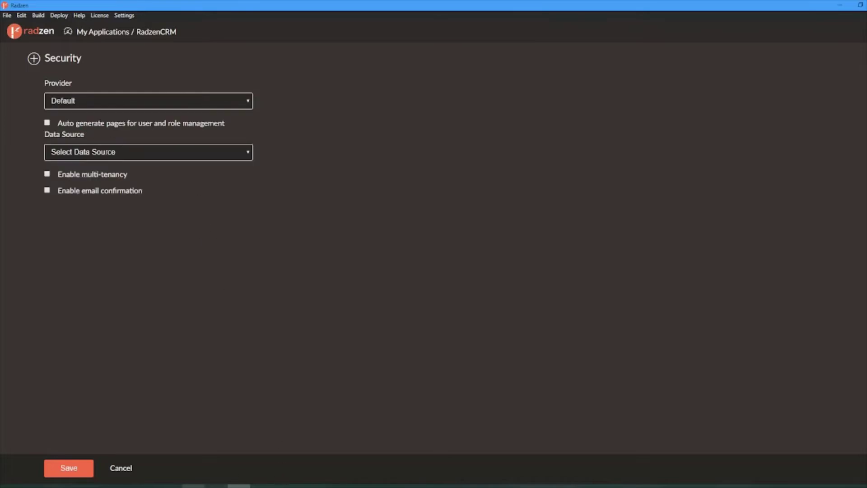
click(193, 486)
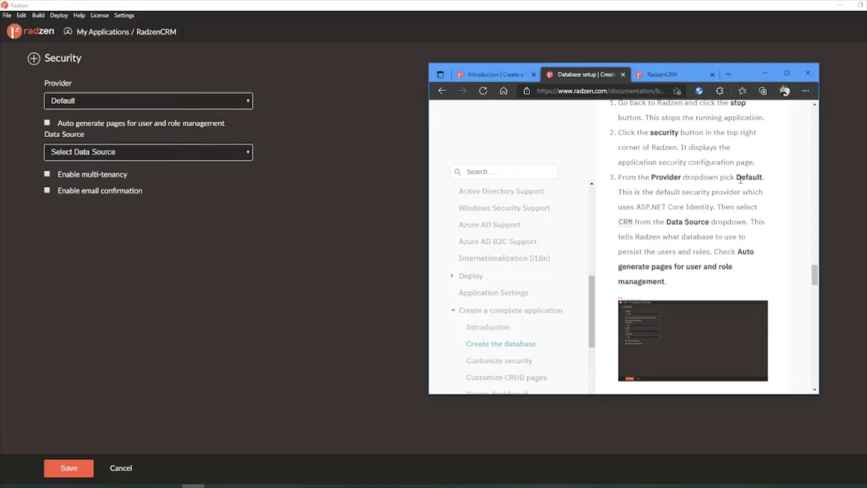
scroll(718, 203, up, 1)
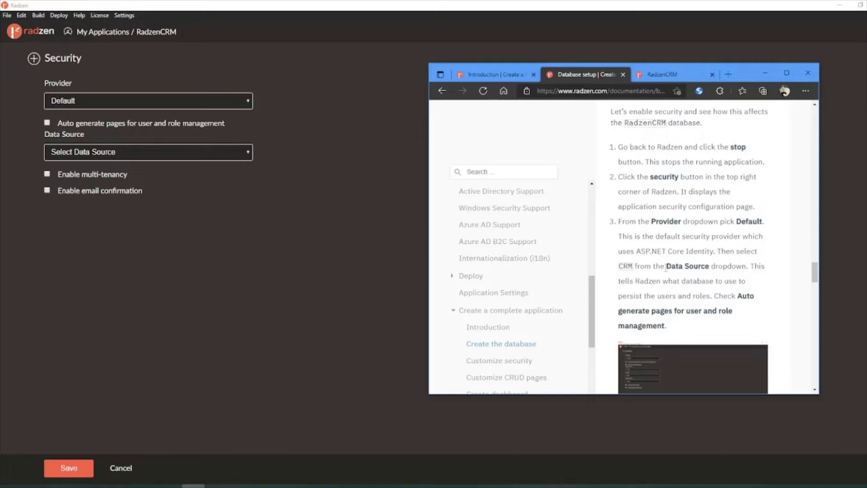
click(200, 152)
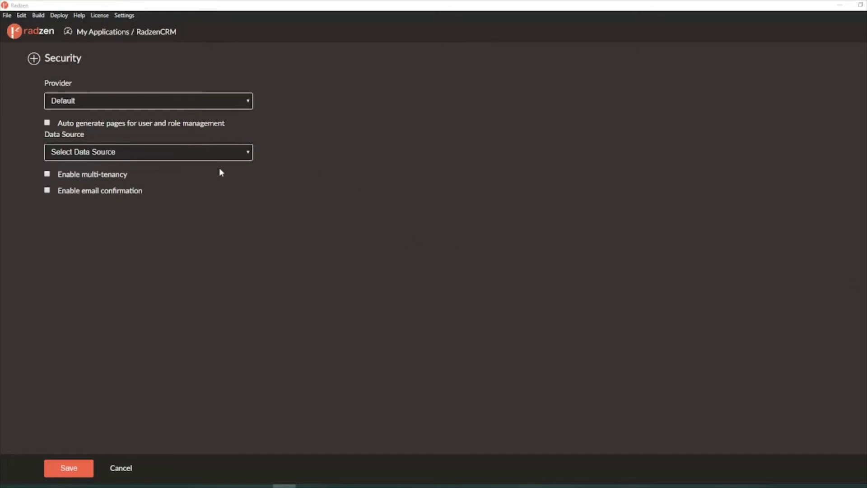
click(234, 152)
click(195, 176)
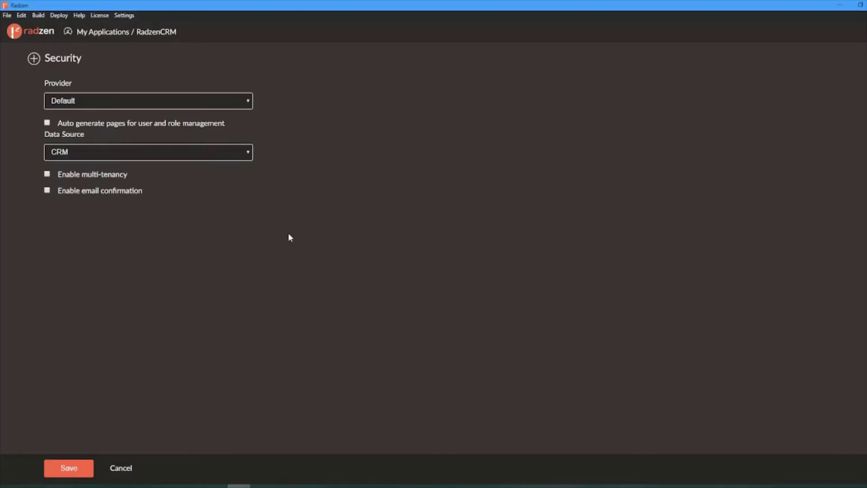
key(alt+Tab)
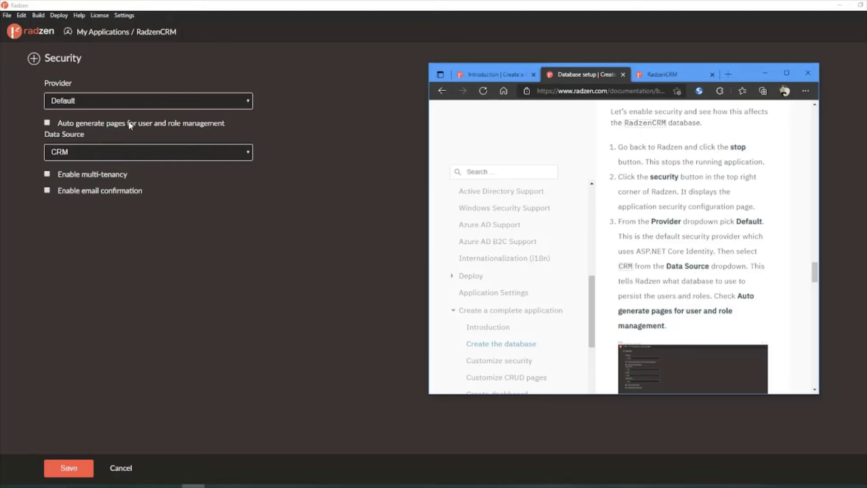
click(47, 123)
Step: Compare the security settings with the docs' enlarged screenshot, then return to Radzen
click(193, 486)
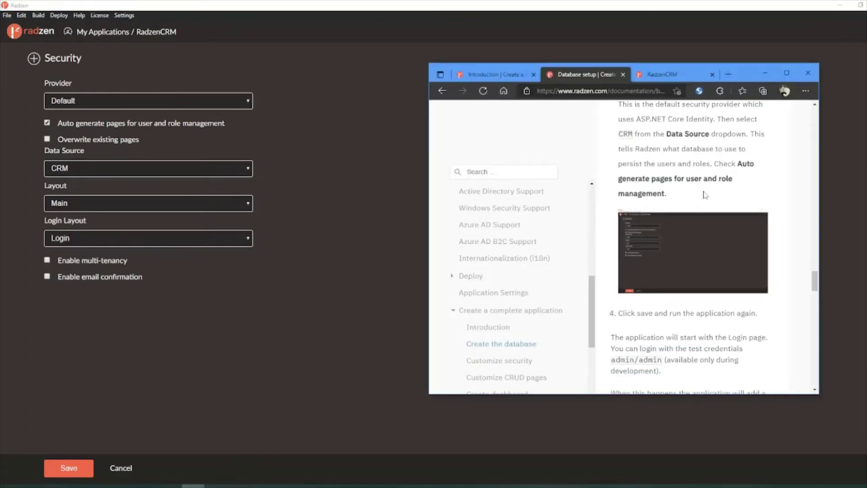
click(679, 260)
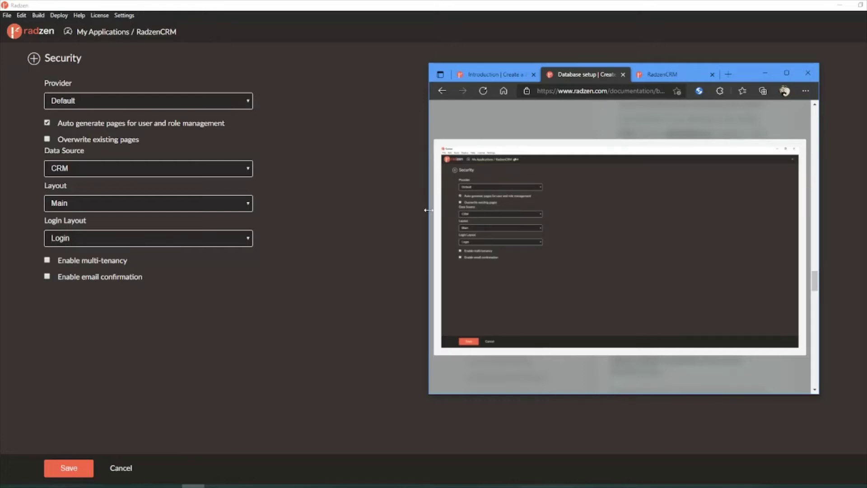
drag(429, 209, 165, 216)
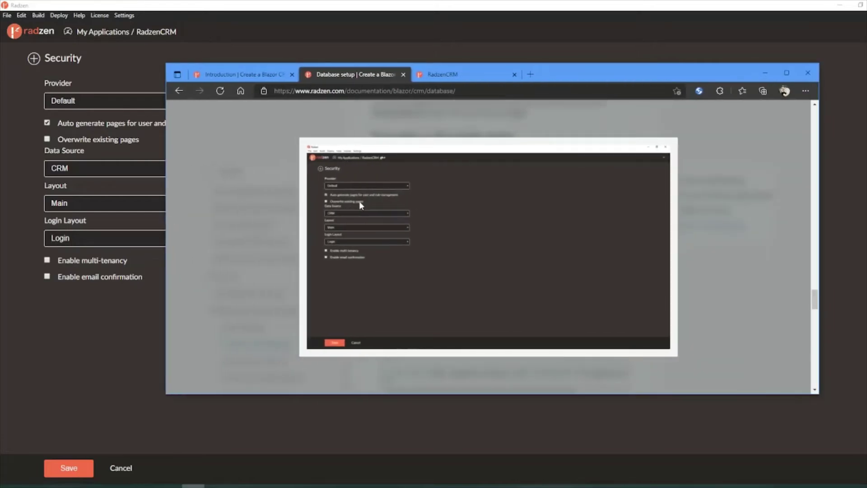
double_click(562, 75)
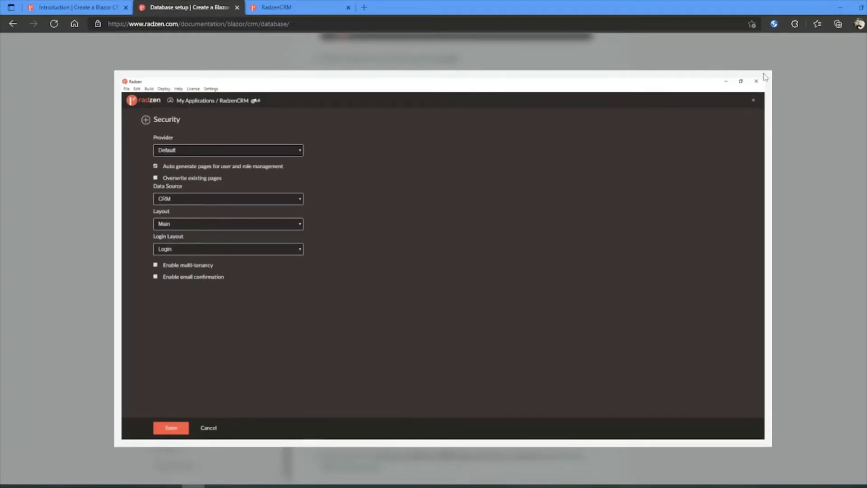
click(838, 10)
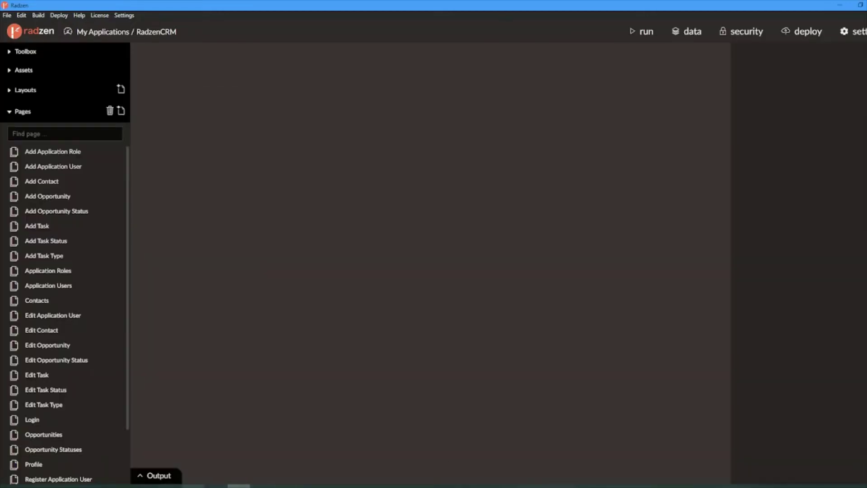
Step: Note the test login username in the docs and restore the browser to a smaller window
key(alt+Tab)
scroll(482, 302, down, 2)
scroll(482, 302, up, 3)
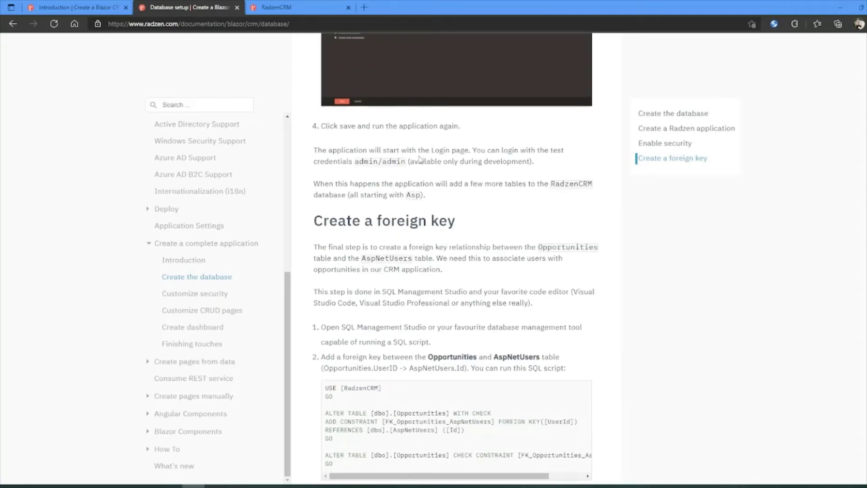
double_click(370, 161)
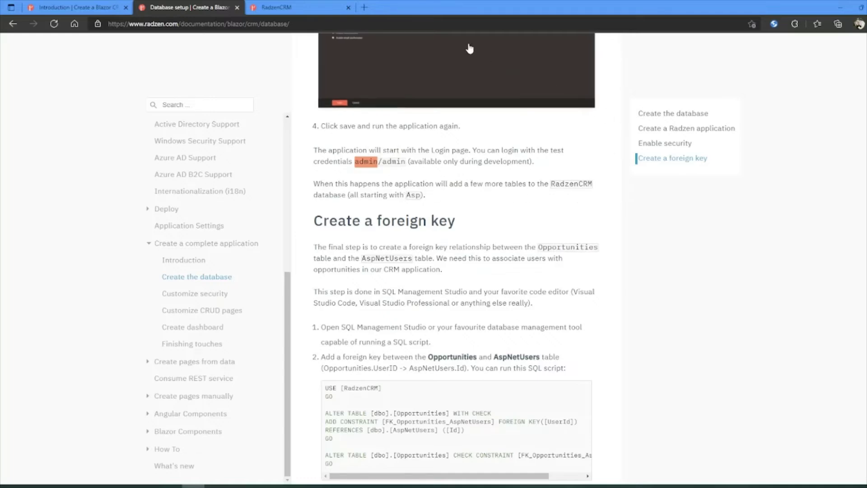
double_click(442, 11)
Step: Run RadzenCRM again and close the old app tab so the Login page shows
click(639, 33)
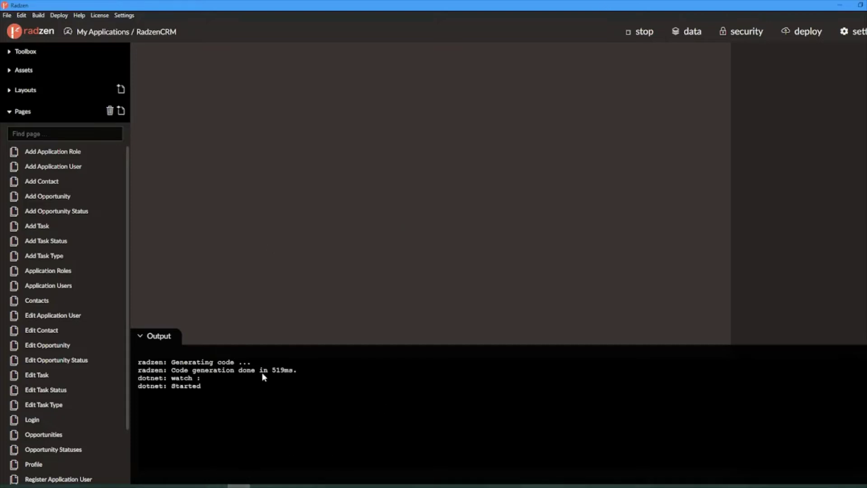
mouse_move(194, 485)
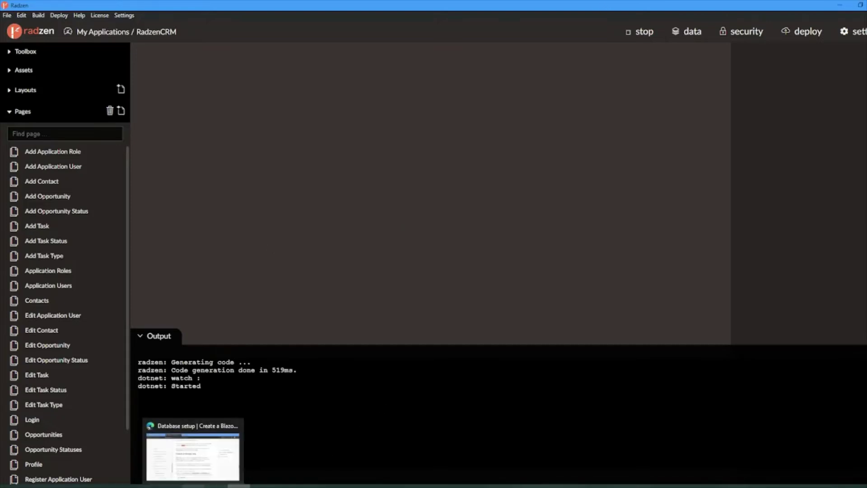
click(193, 456)
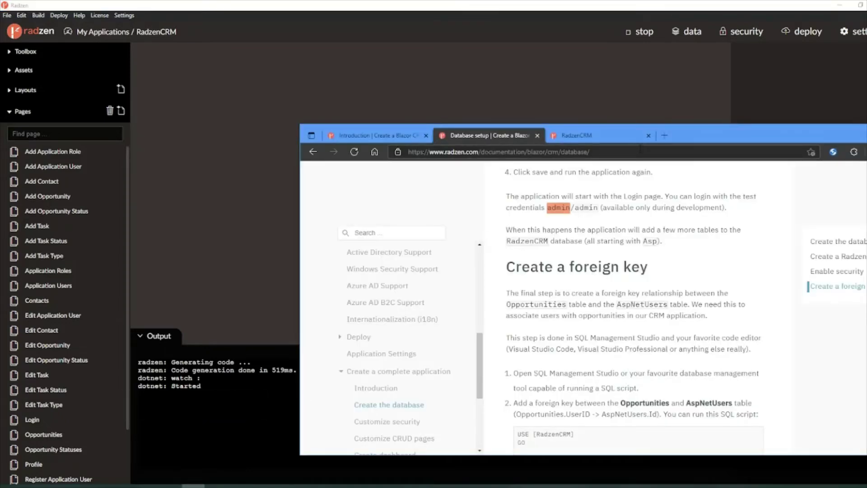
click(649, 135)
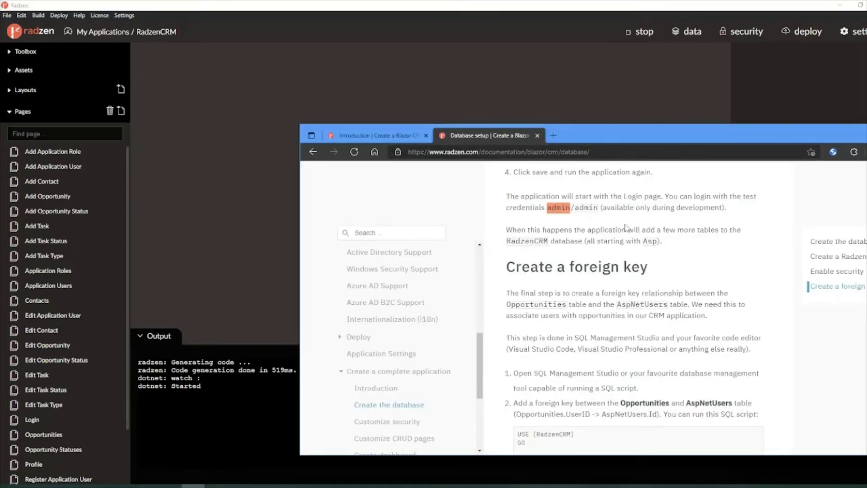
scroll(553, 292, down, 1)
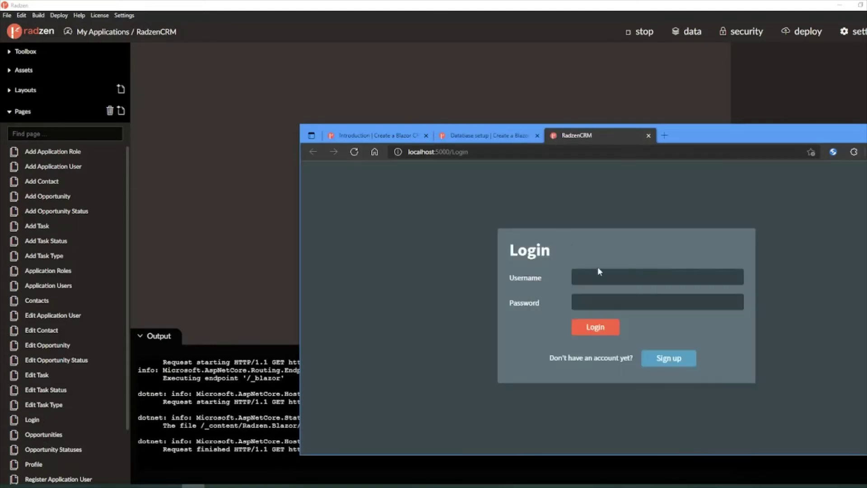
Step: Log in with the documented test username and password, dismissing the save-password prompt
click(599, 273)
text(adminadmin)
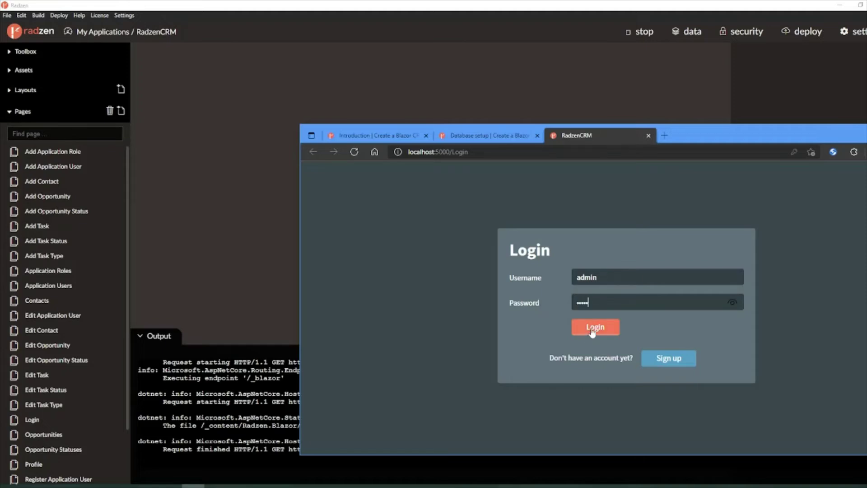
click(594, 328)
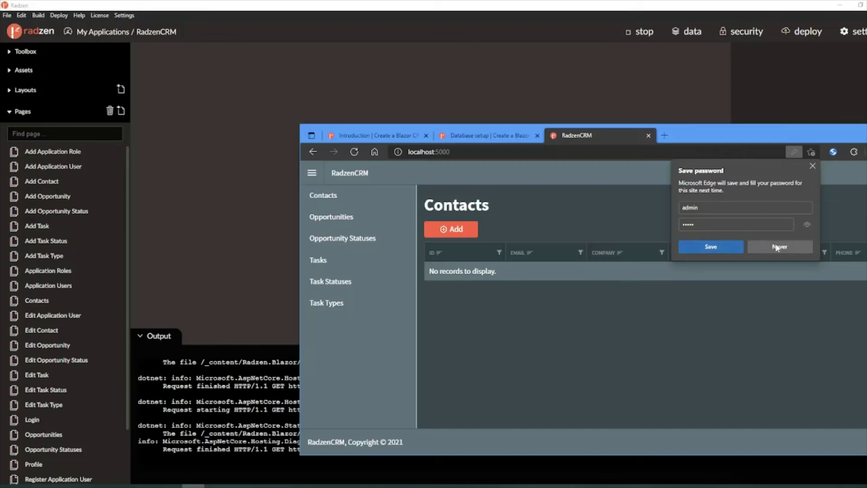
click(811, 165)
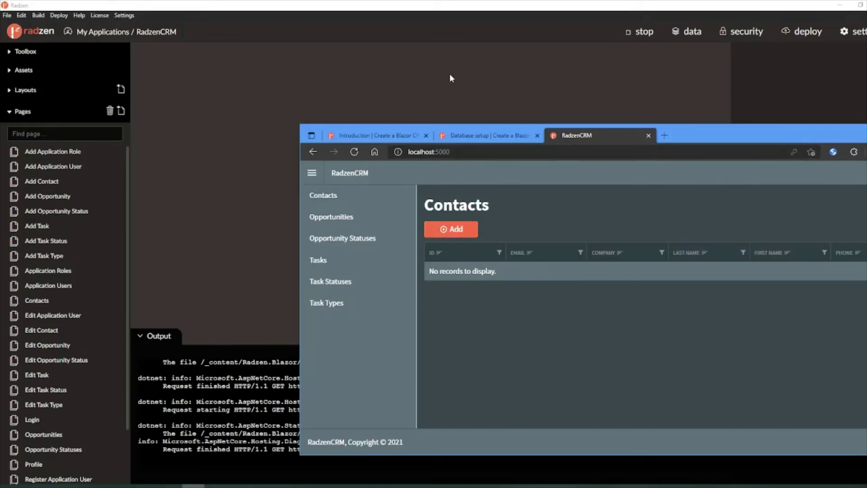
click(485, 135)
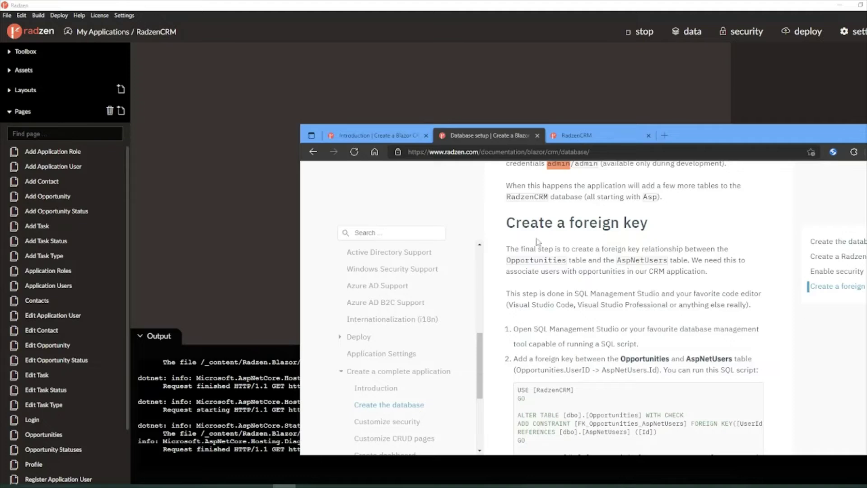
Step: Scroll to the Create a foreign key section and read the sentence about associating users with opportunities
scroll(632, 307, down, 1)
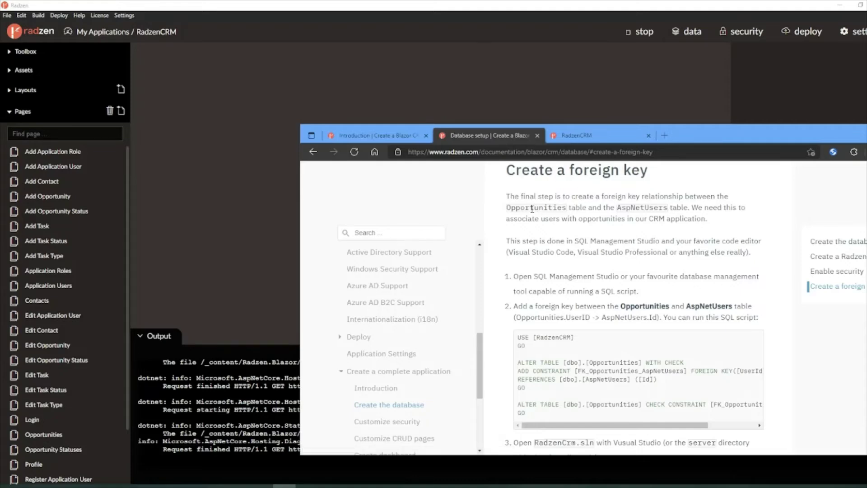
double_click(532, 209)
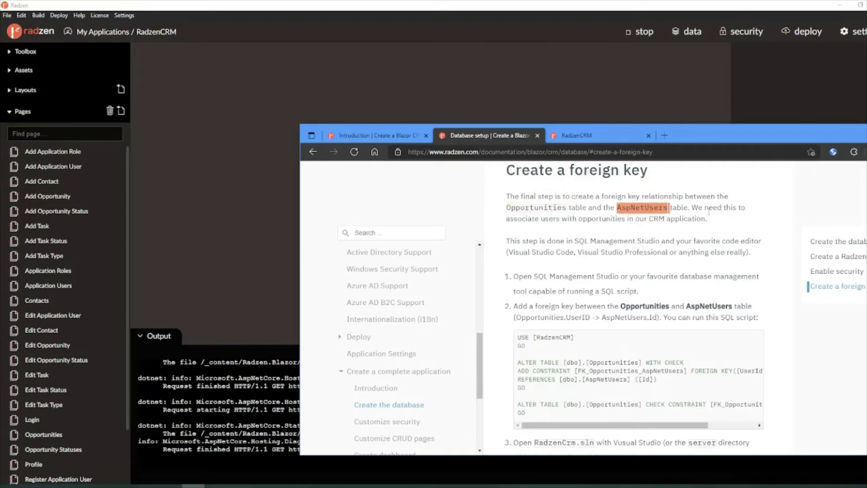
drag(690, 208, 594, 226)
click(624, 226)
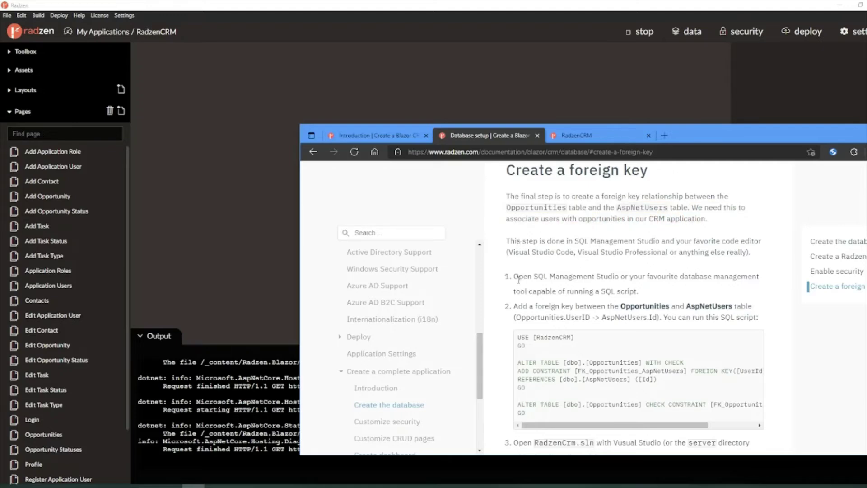
Step: Select the entire foreign-key SQL script and move to the SSMS query editor
scroll(519, 278, down, 1)
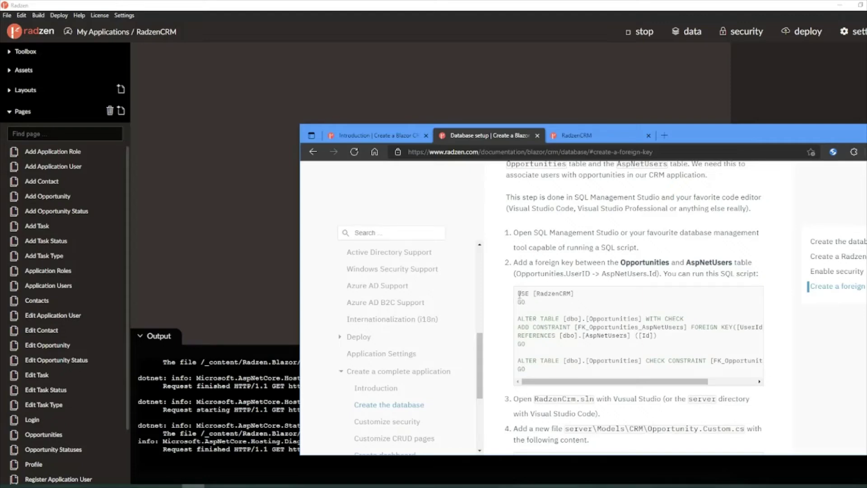
drag(519, 294, 560, 377)
key(ctrl+c)
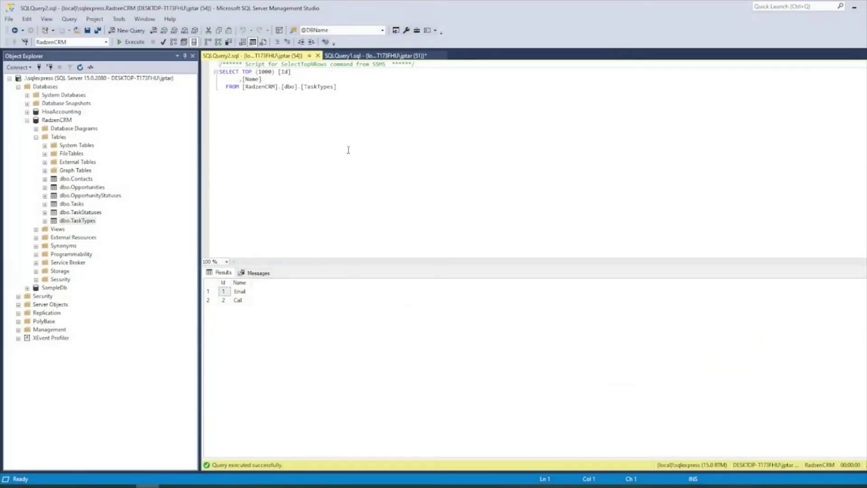
click(354, 147)
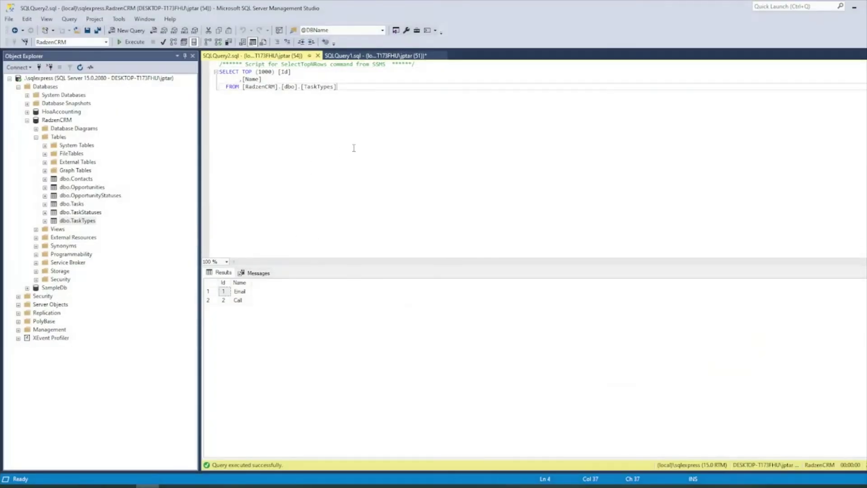
Step: Paste the FK_Opportunities_AspNetUsers script (Opportunities.UserId to AspNetUsers) over the query and execute it
key(ctrl+a)
key(ctrl+v)
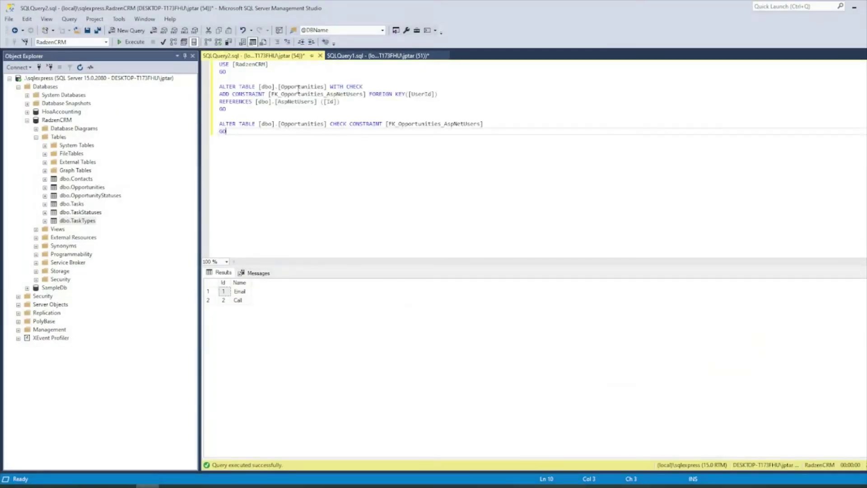
double_click(289, 93)
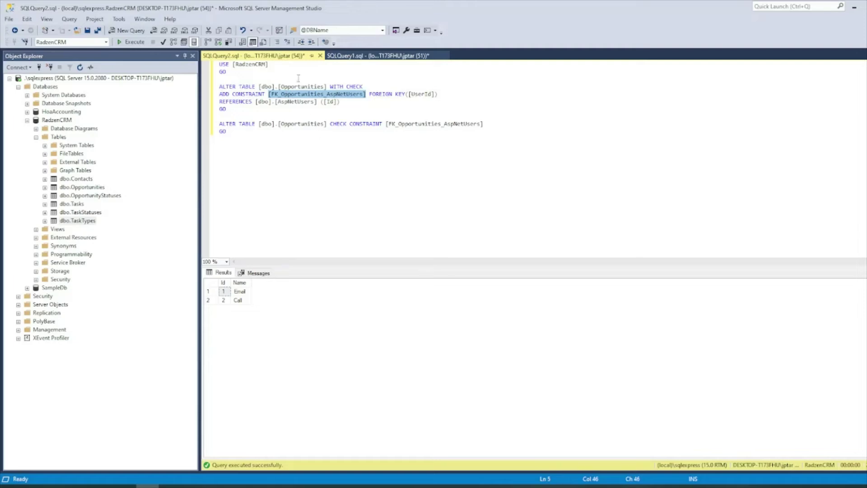
double_click(312, 86)
double_click(418, 94)
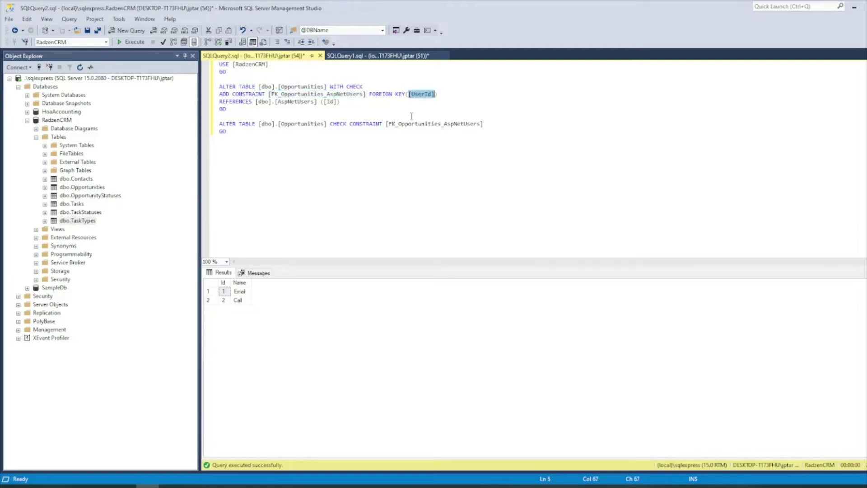
double_click(293, 101)
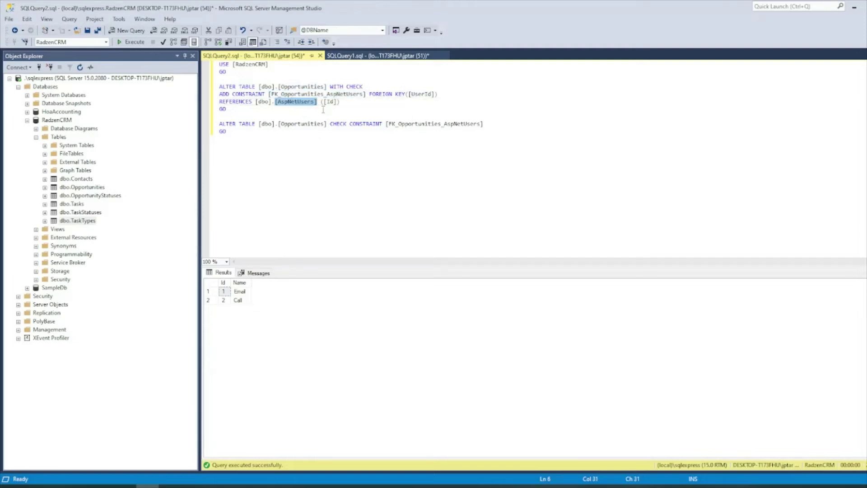
click(304, 134)
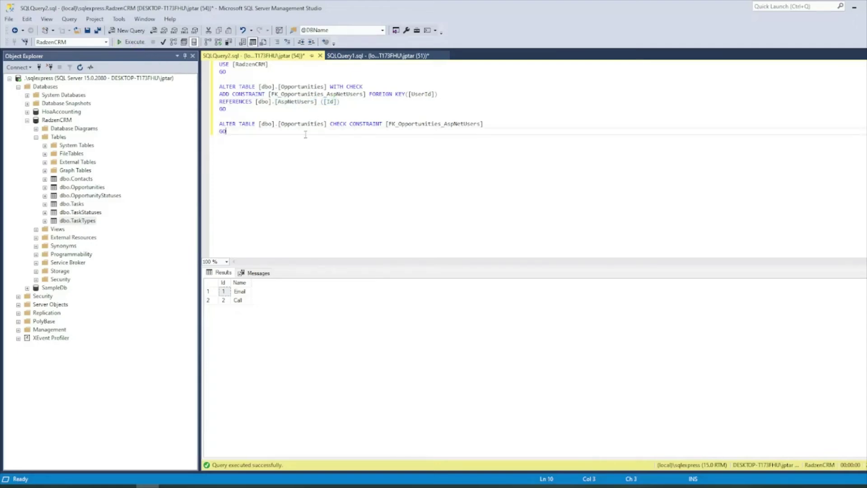
click(130, 42)
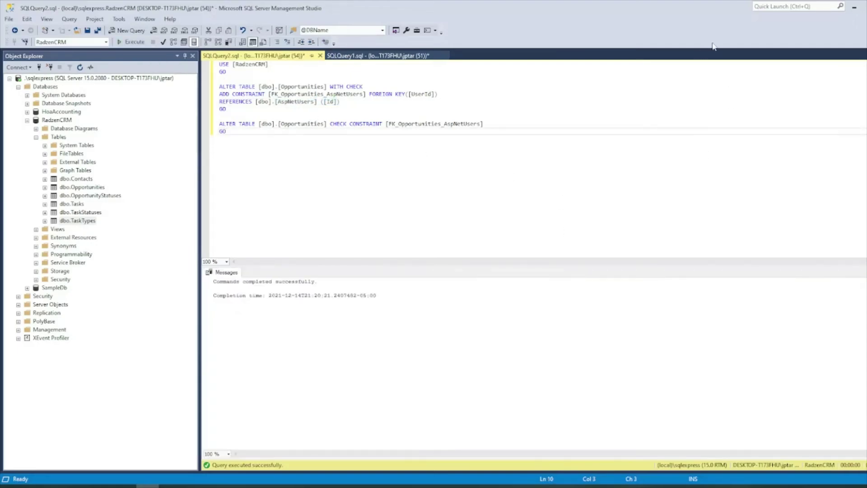
click(855, 7)
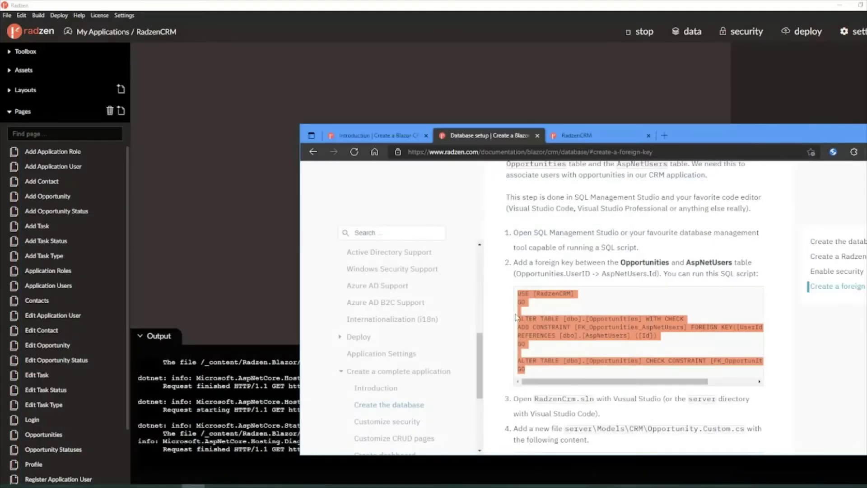
Step: Scroll the docs down to step 3 and highlight 'Open RadzenCrm.sln'
scroll(516, 337, down, 2)
scroll(581, 268, down, 1)
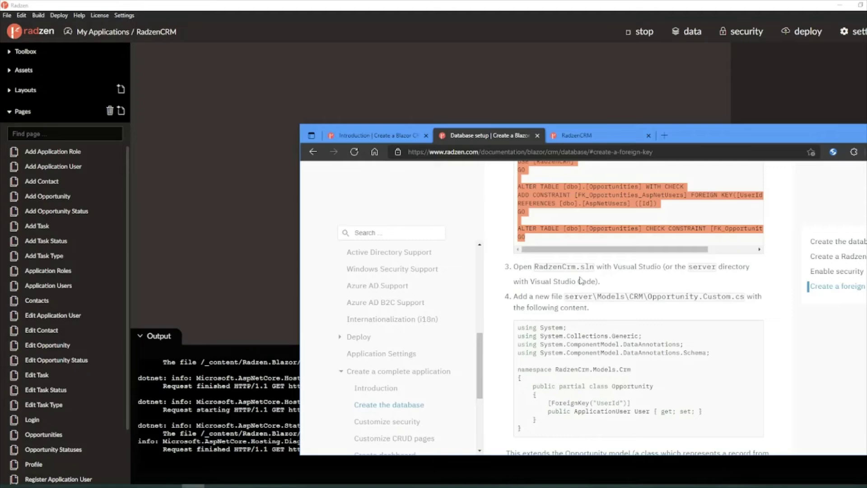
scroll(582, 283, down, 1)
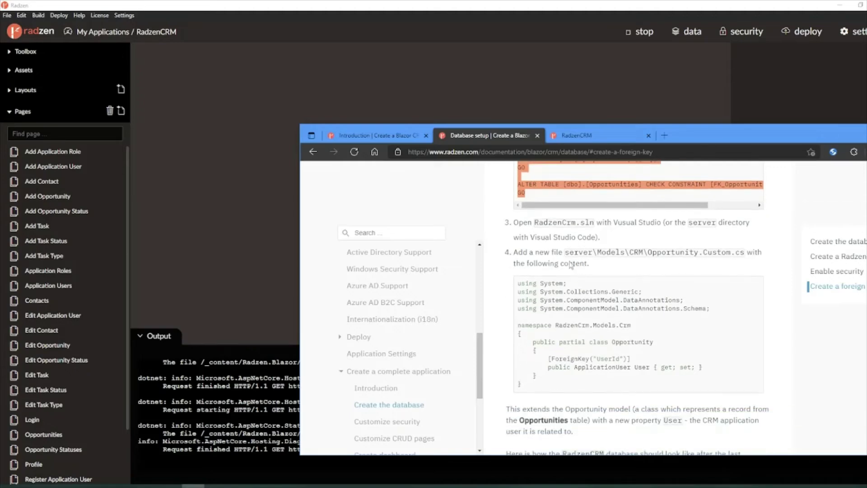
drag(518, 223, 597, 232)
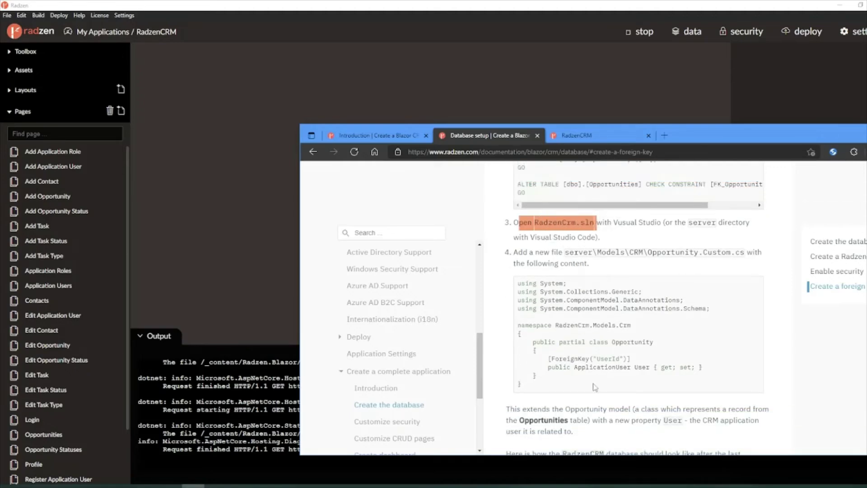
mouse_move(148, 486)
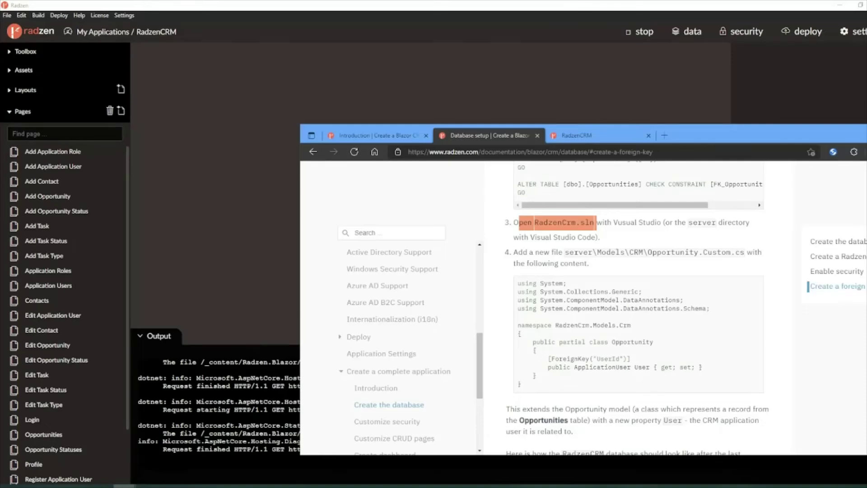
Step: Open RadzenCrm.sln from the radzen folder with Microsoft Visual Studio 2022
click(125, 486)
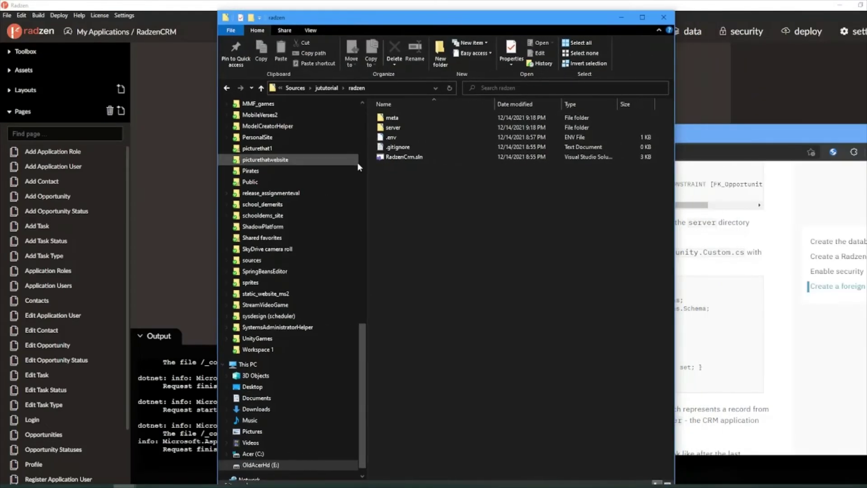
click(413, 157)
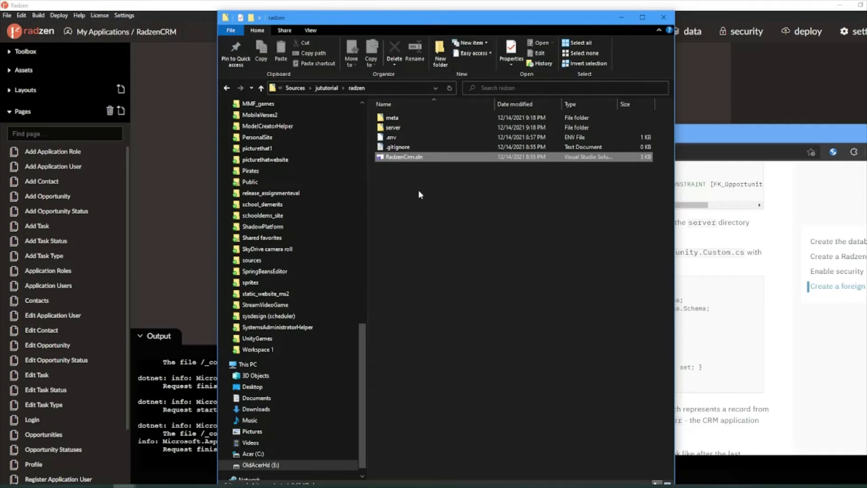
right_click(413, 156)
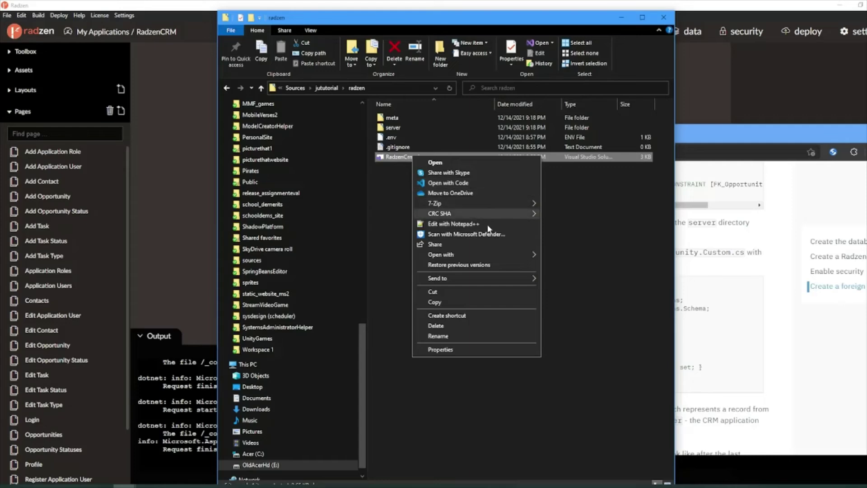
mouse_move(492, 253)
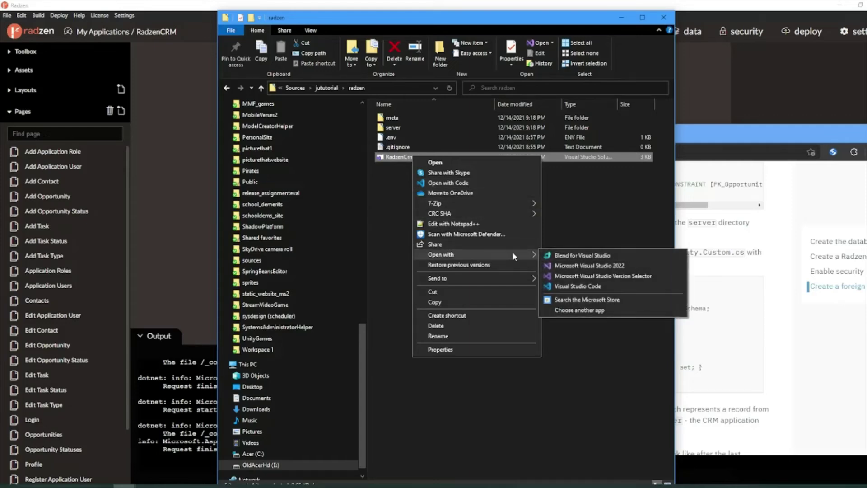
click(618, 268)
drag(486, 19, 866, 68)
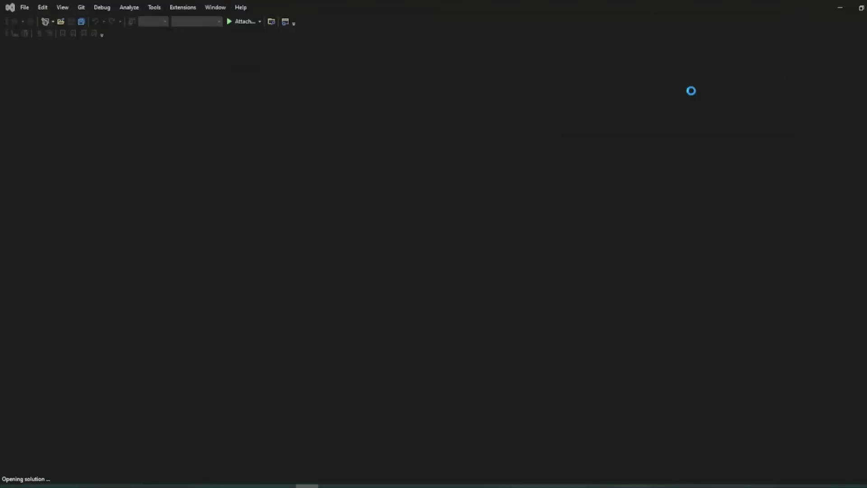
Step: Place the docs beside Visual Studio and mark the Opportunity.Custom.cs file path in the tutorial
click(193, 486)
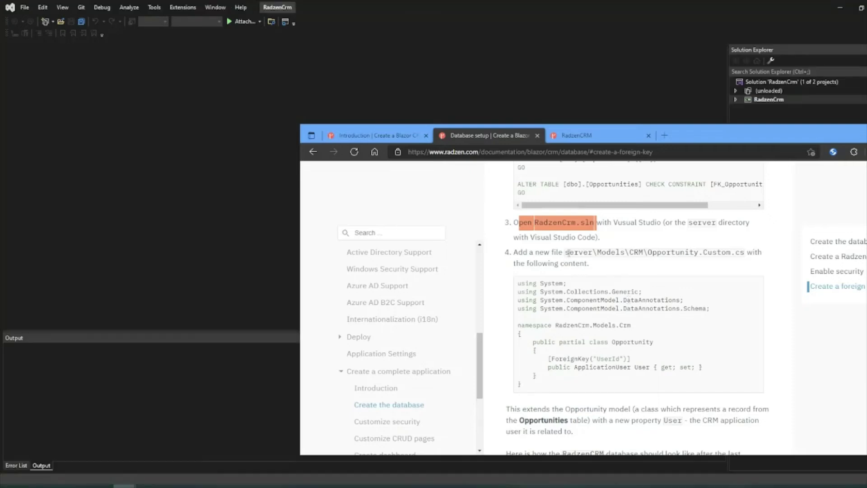
click(567, 253)
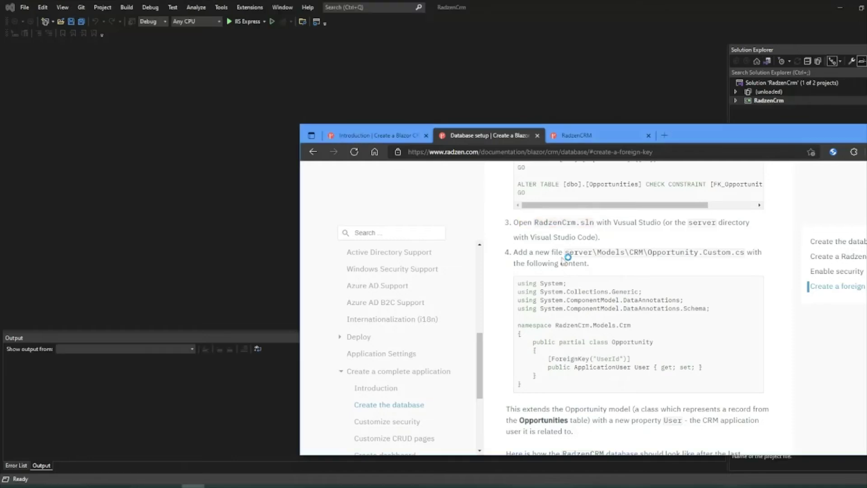
drag(565, 253, 745, 254)
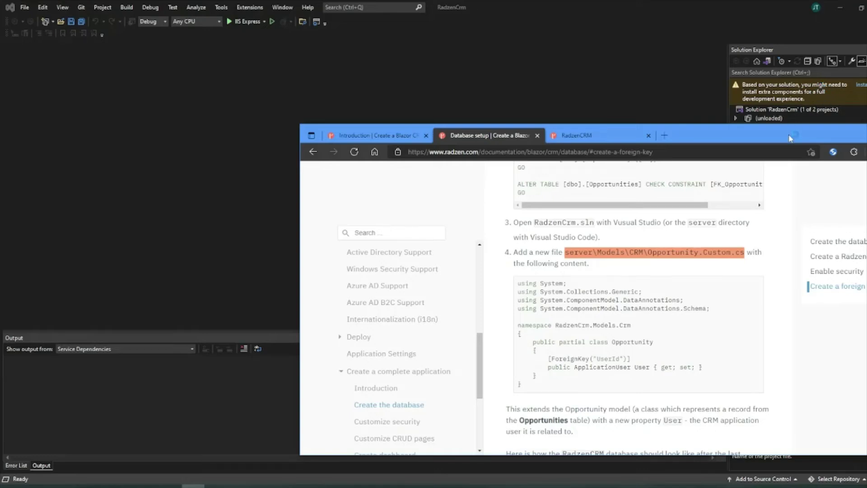
drag(790, 136, 588, 124)
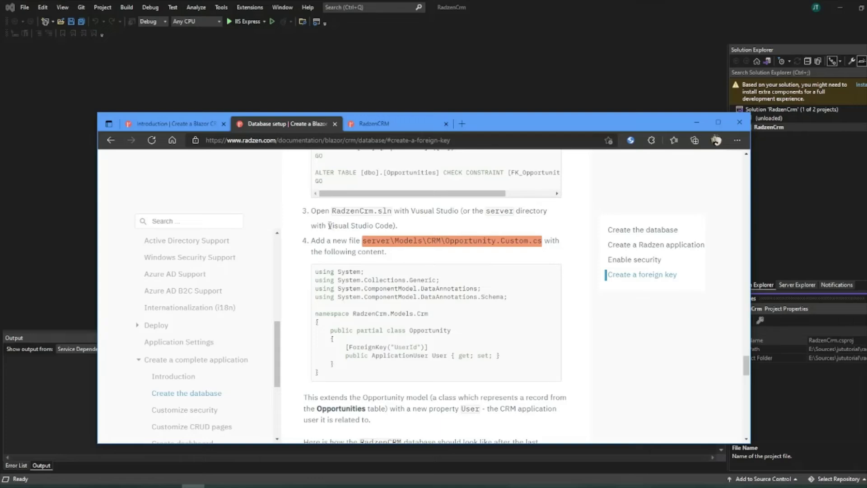
drag(328, 225, 392, 226)
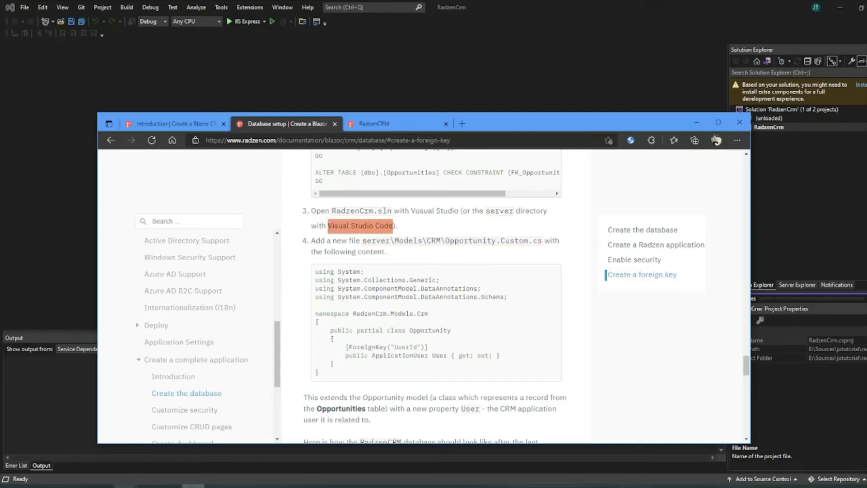
click(124, 485)
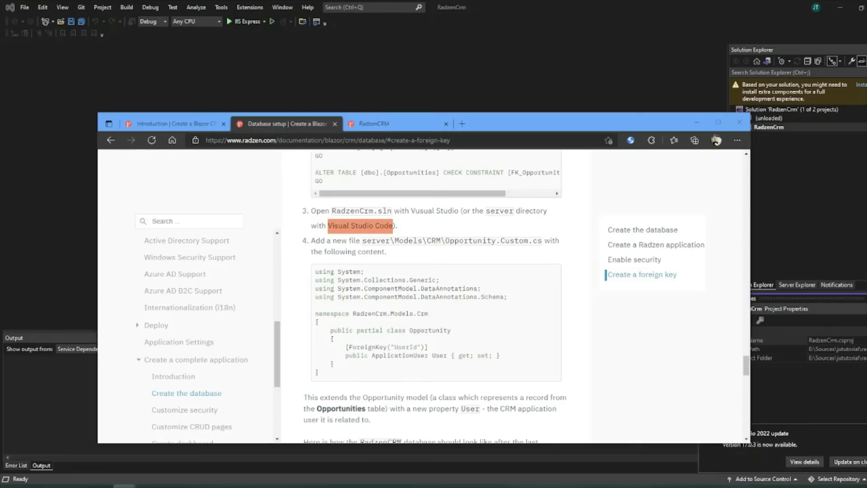
Step: Accept the Visual Studio Installer prompt to install the ASP.NET and web development workload
key(alt+Tab)
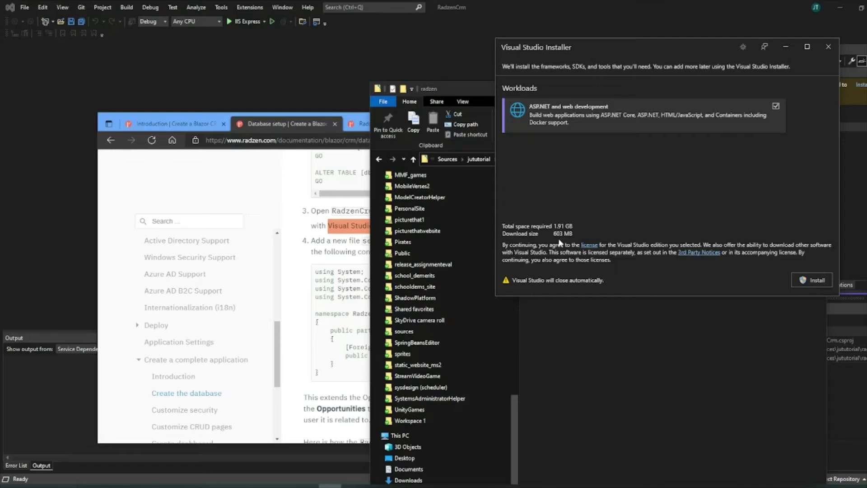
click(818, 283)
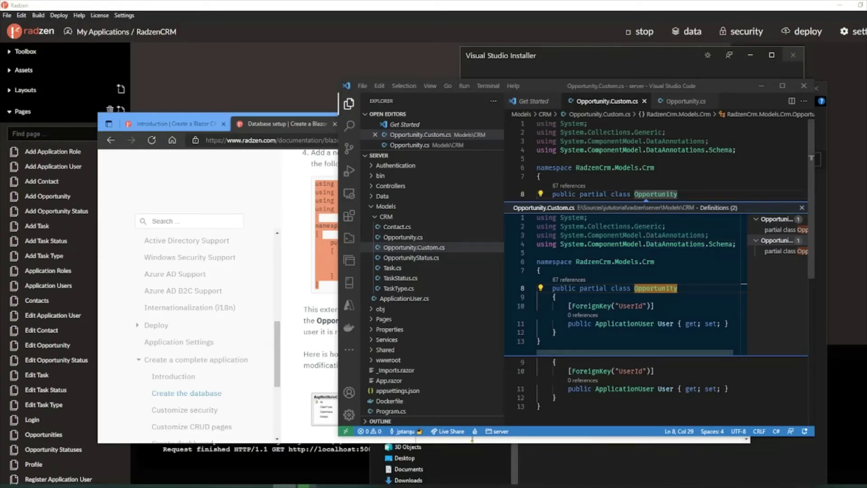
Step: In the docs, mark the Opportunity.Custom.cs file name and the Visual Studio Code mention
key(alt+Tab)
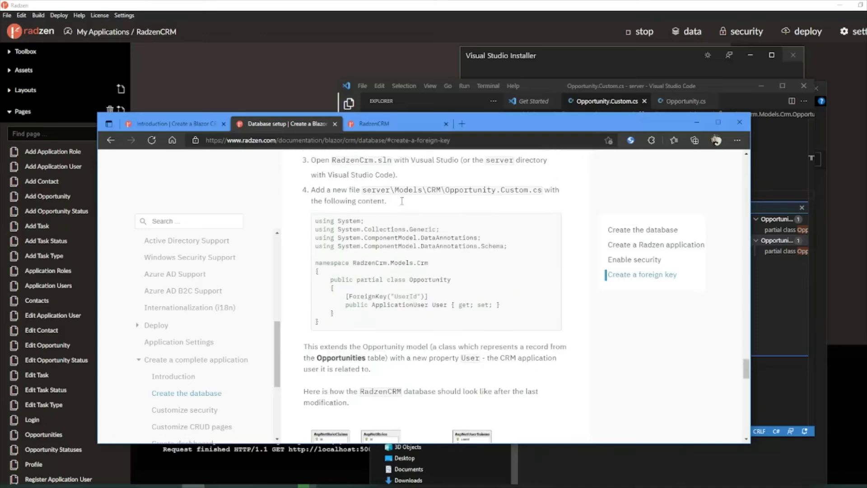
scroll(401, 201, up, 1)
drag(366, 197, 537, 199)
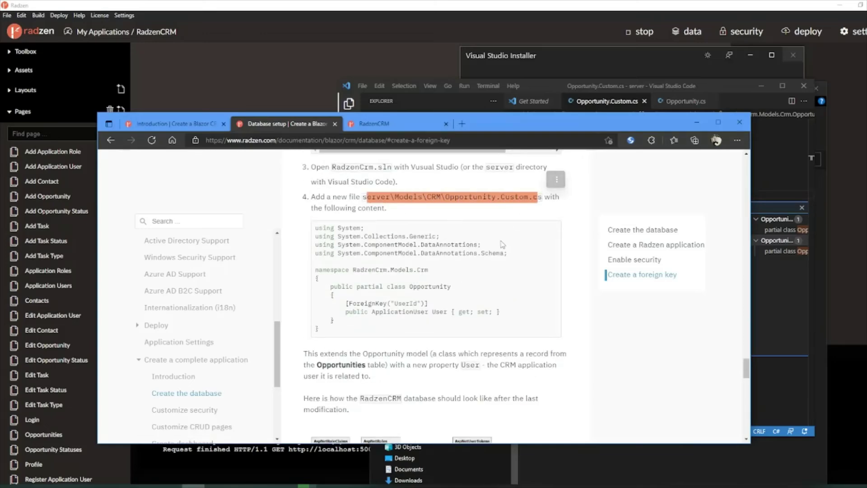
click(447, 197)
drag(446, 197, 541, 198)
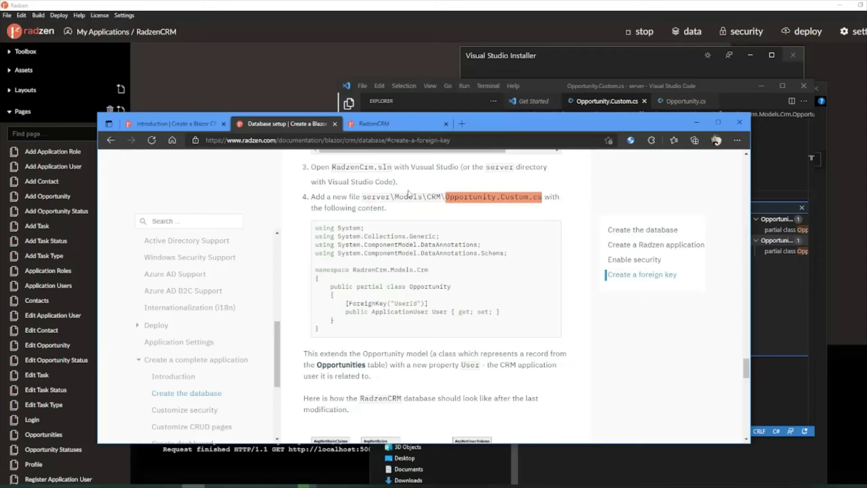
drag(319, 184, 397, 182)
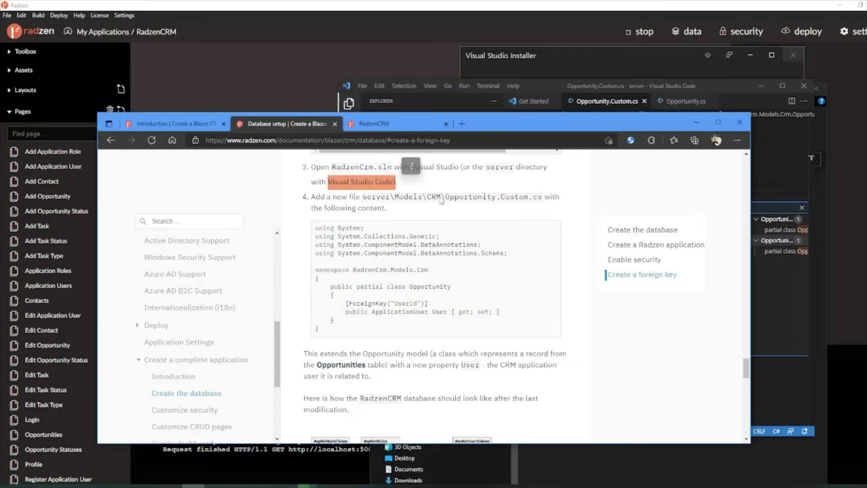
drag(446, 197, 547, 197)
click(392, 298)
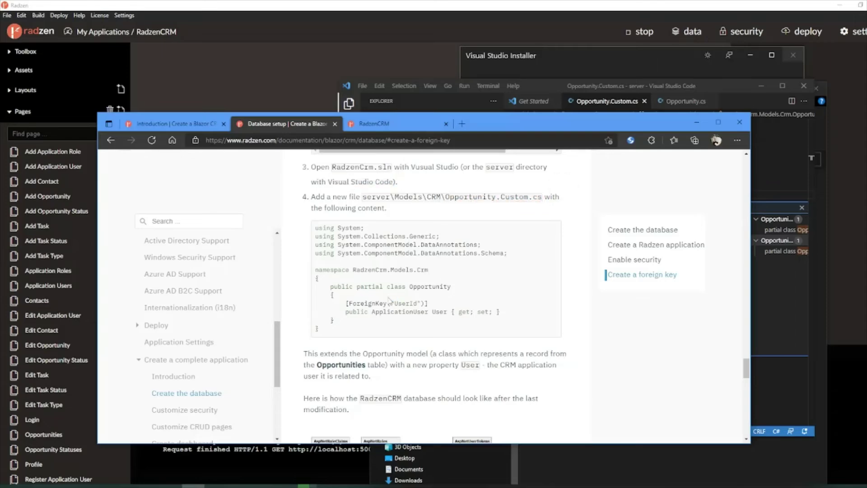
Step: In Visual Studio Code, open the other Opportunity definition in Opportunity.cs and scroll through it
click(638, 90)
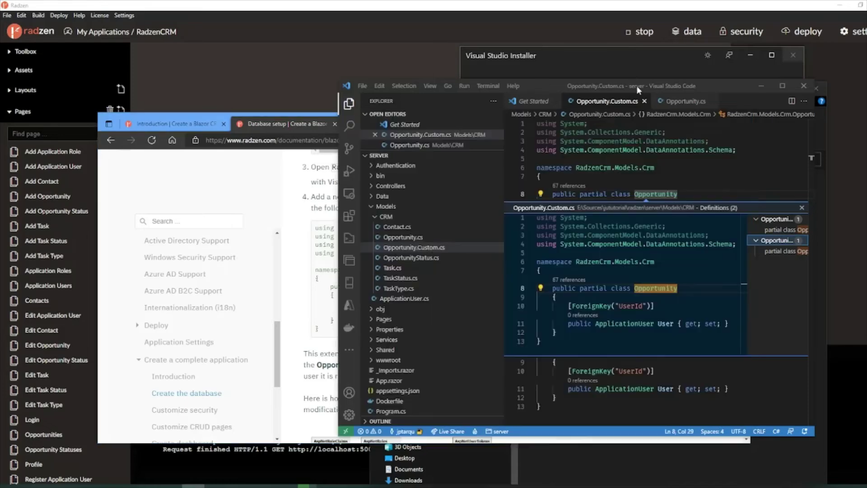
click(540, 176)
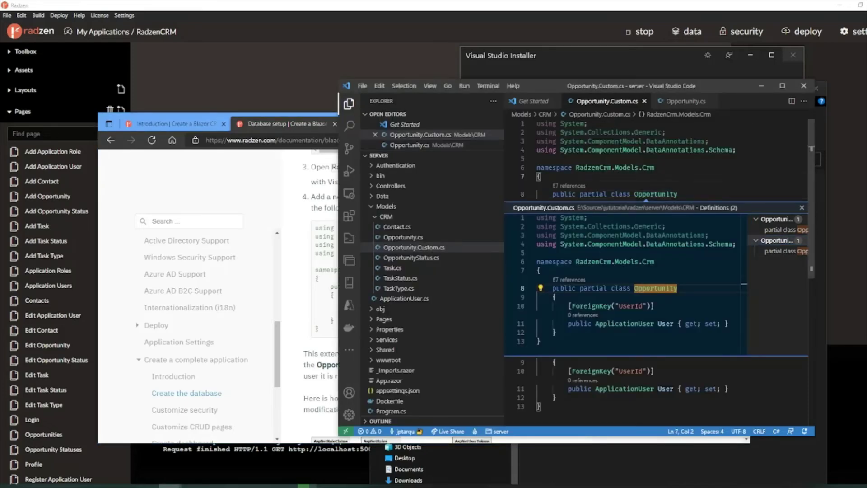
double_click(785, 251)
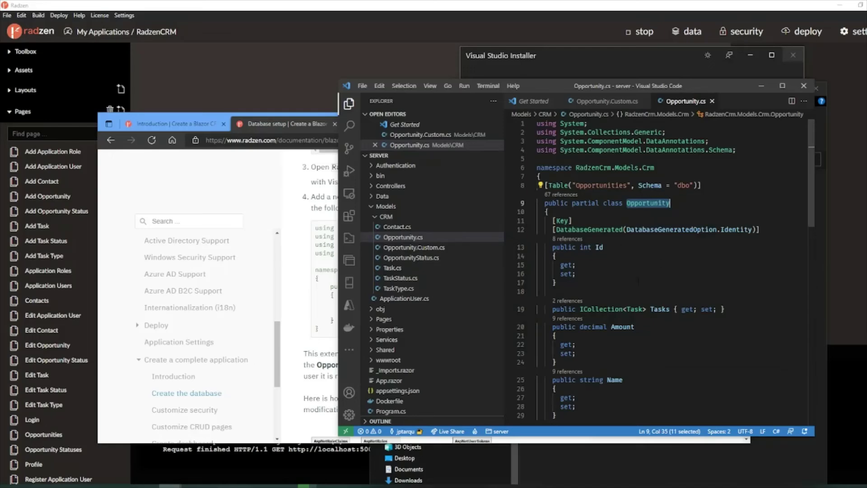
click(645, 267)
scroll(632, 273, down, 5)
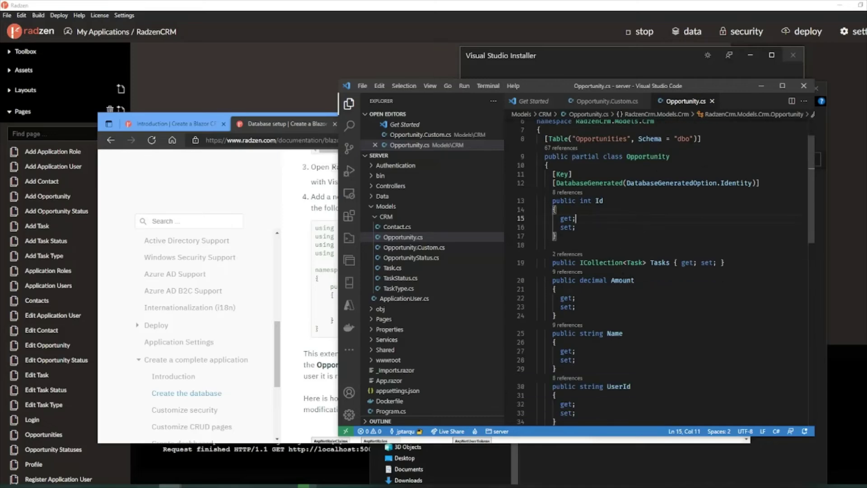
scroll(655, 271, down, 8)
scroll(654, 271, up, 8)
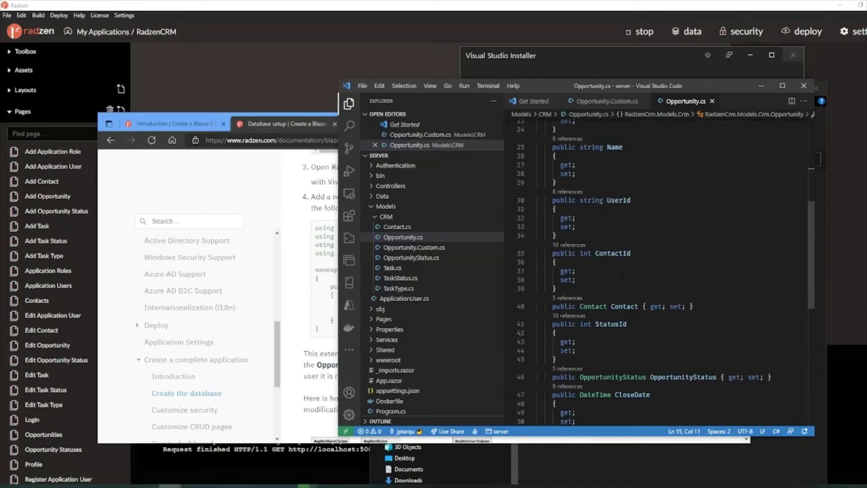
scroll(623, 276, up, 4)
scroll(623, 276, down, 3)
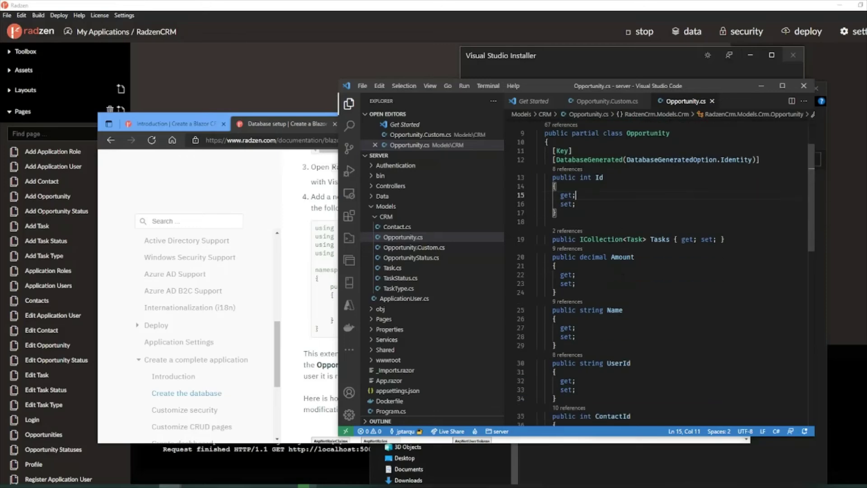
Step: Compare the User property in Opportunity.Custom.cs with the UserId property in Opportunity.cs
click(605, 101)
double_click(665, 230)
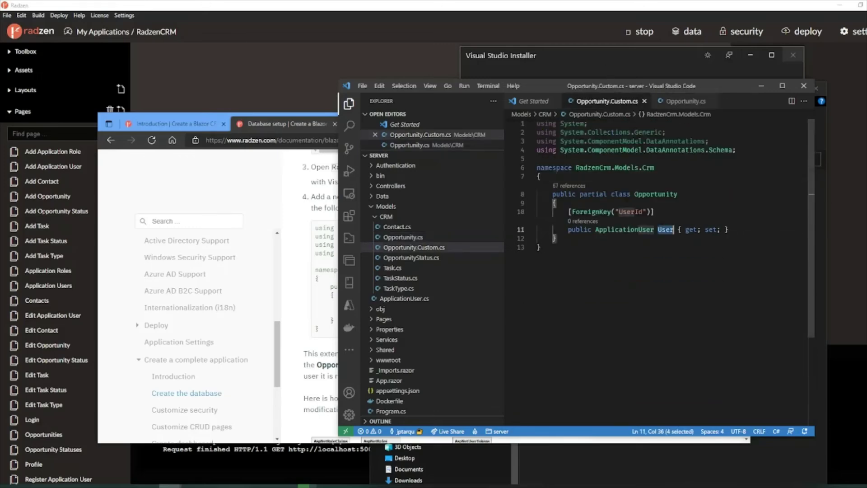
click(684, 101)
scroll(676, 225, down, 6)
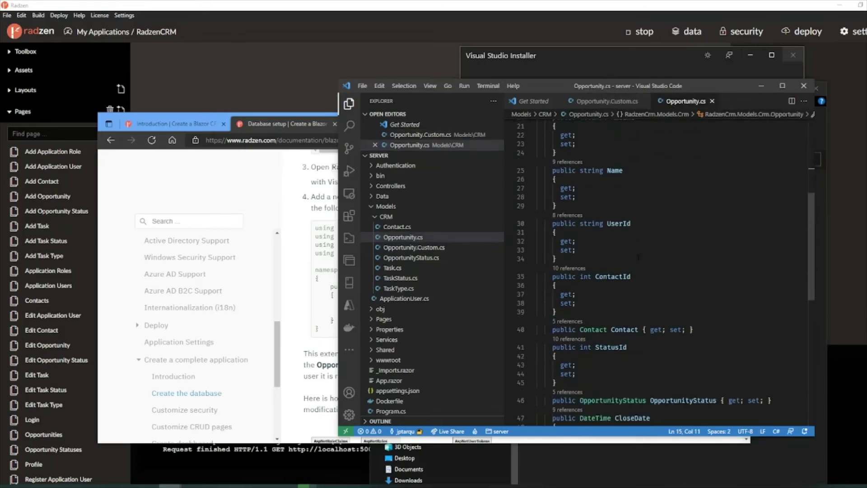
double_click(618, 200)
scroll(659, 271, down, 3)
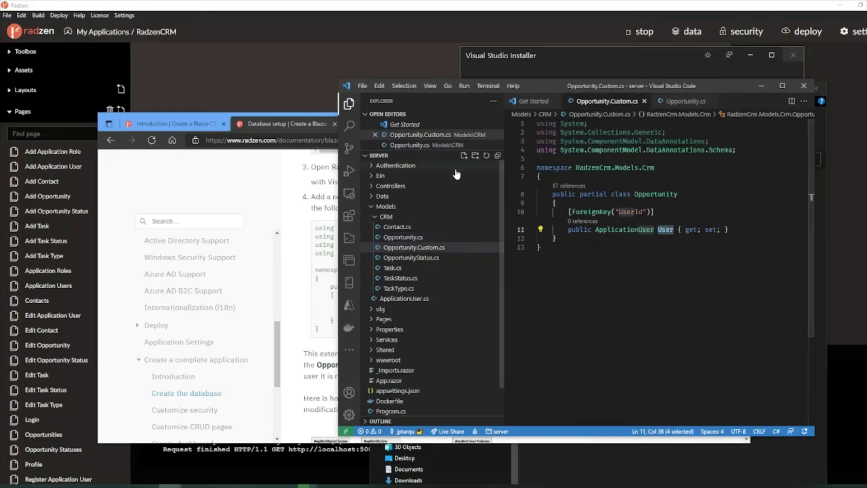
Step: Read the docs paragraph describing the User property in the code sample
click(279, 130)
scroll(474, 311, down, 2)
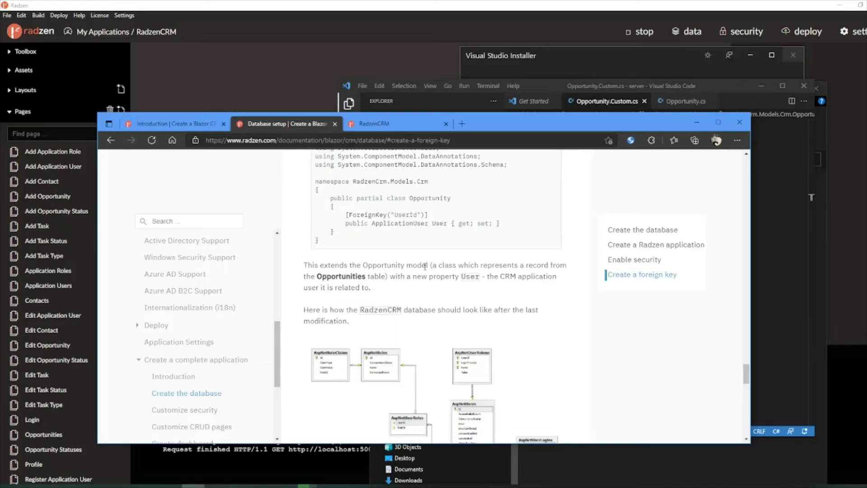
double_click(470, 276)
scroll(356, 298, down, 1)
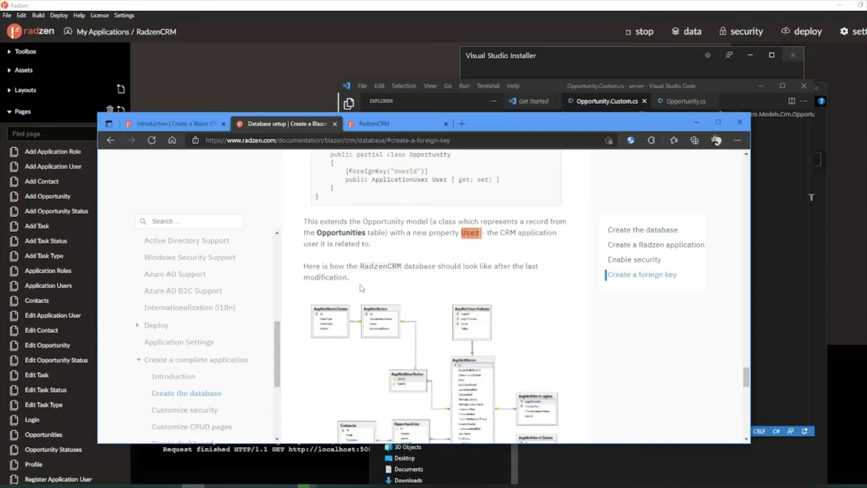
scroll(362, 289, down, 5)
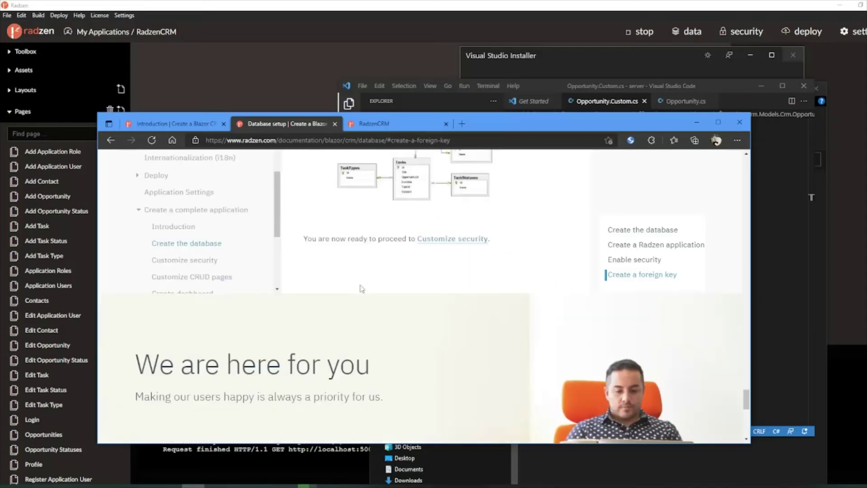
Step: Select the [ForeignKey("UserId")] attribute and User property lines in Opportunity.Custom.cs
click(781, 238)
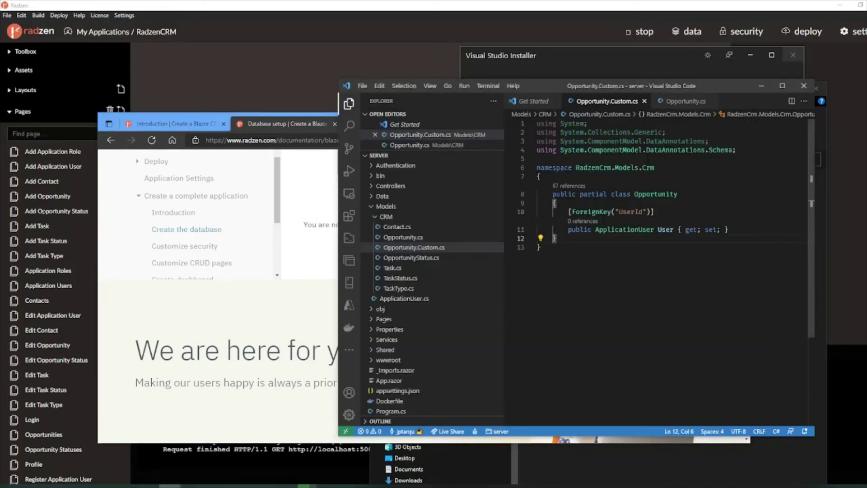
mouse_move(587, 211)
key(Up)
key(Up)
key(Up)
drag(564, 211, 742, 232)
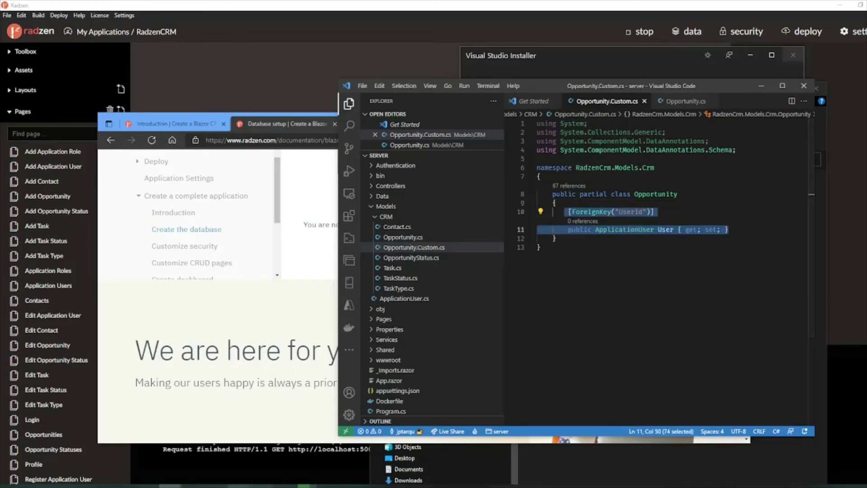
Step: Check the foreign key constraint statements in SSMS, then hide it and return to the docs
click(147, 486)
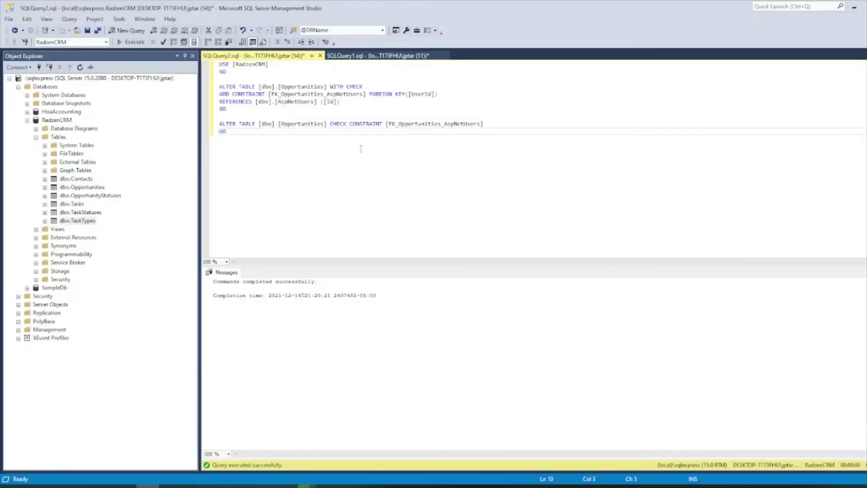
drag(271, 139, 187, 83)
click(853, 8)
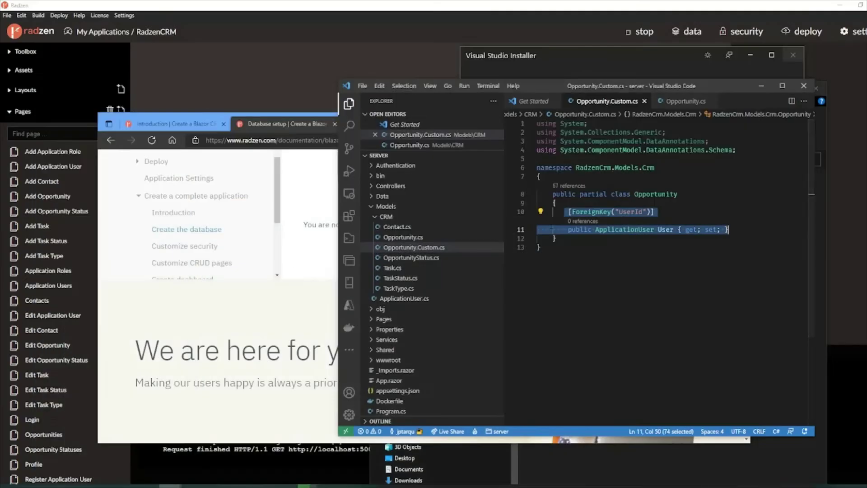
key(alt+Tab)
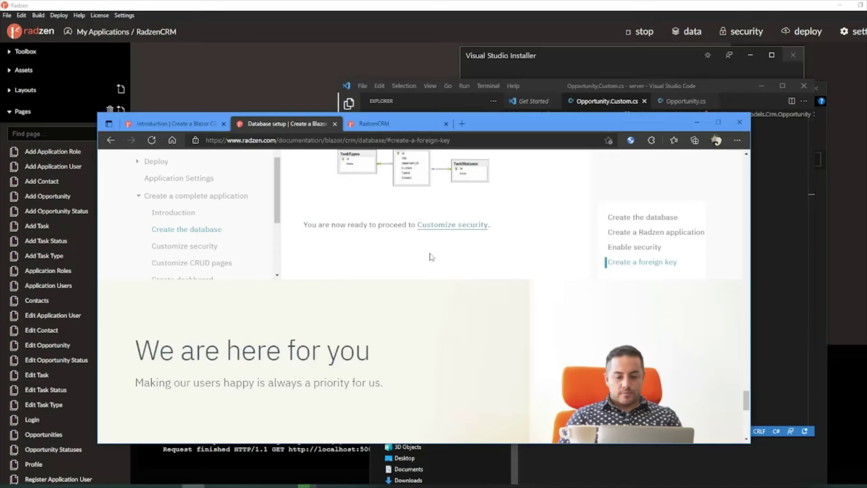
Step: Open and skim the Customize security tutorial, then switch to the RadzenCRM app's tab
scroll(431, 256, up, 2)
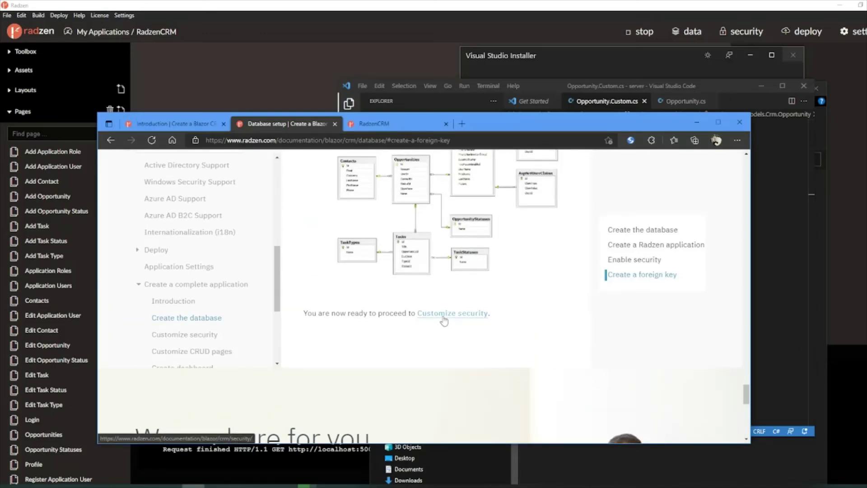
click(443, 317)
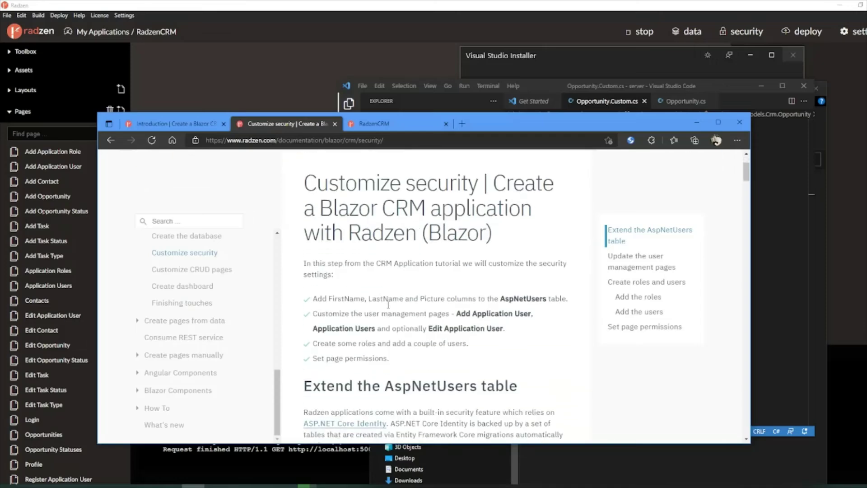
drag(498, 114, 437, 64)
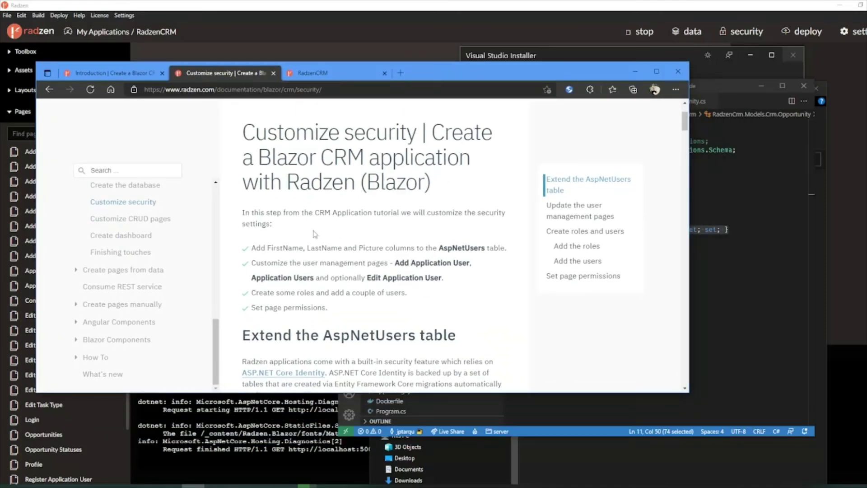
scroll(352, 239, down, 3)
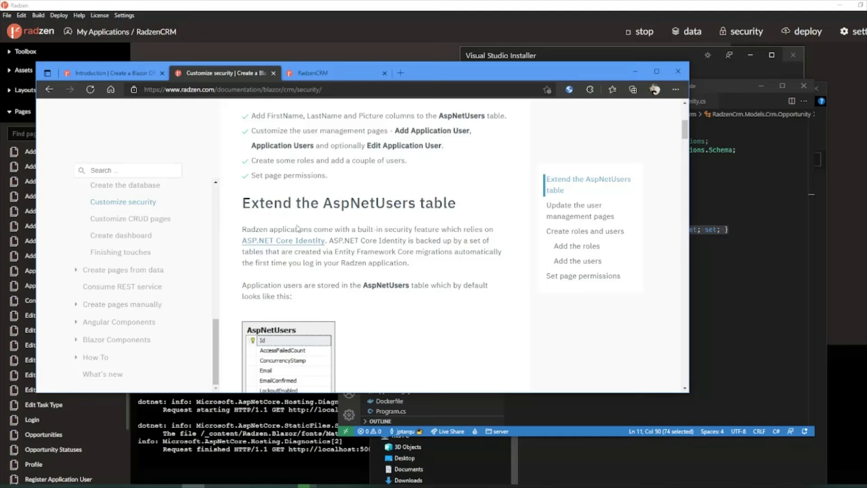
scroll(361, 201, down, 1)
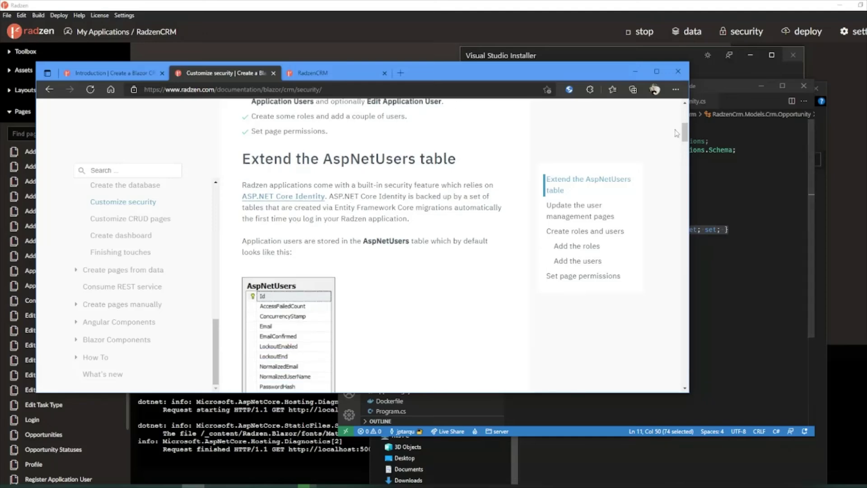
mouse_move(682, 132)
mouse_down()
mouse_move(683, 170)
mouse_move(687, 142)
mouse_up()
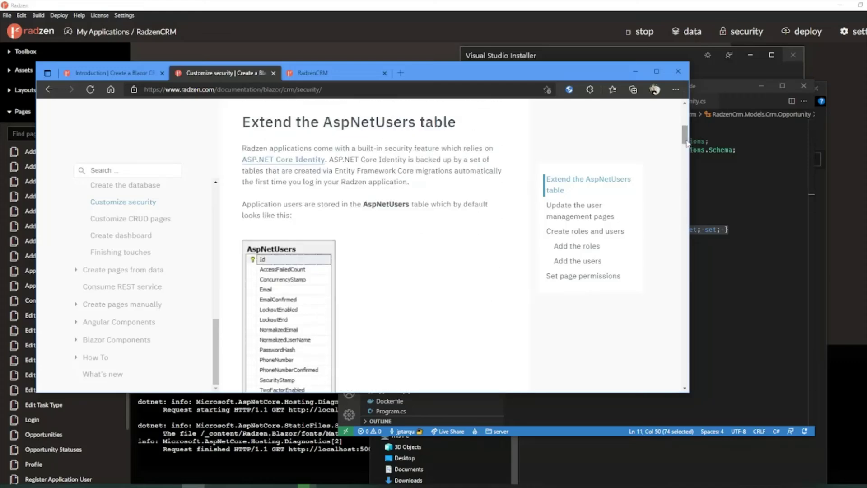
scroll(386, 207, up, 3)
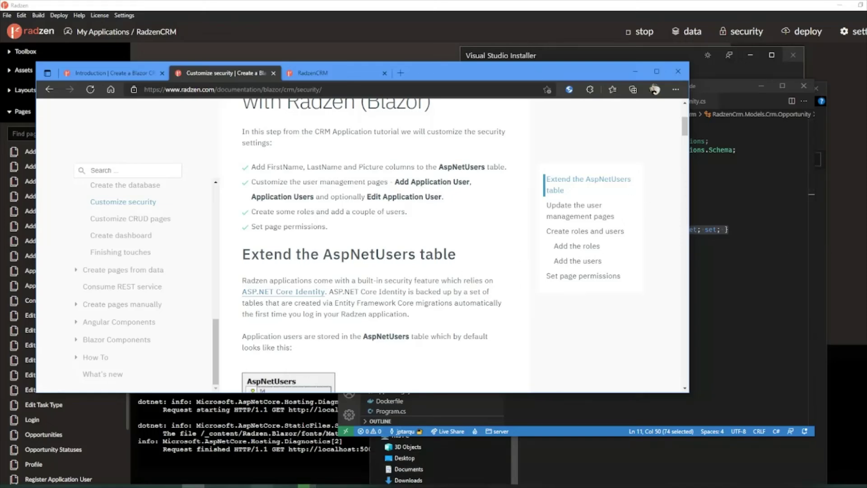
click(325, 72)
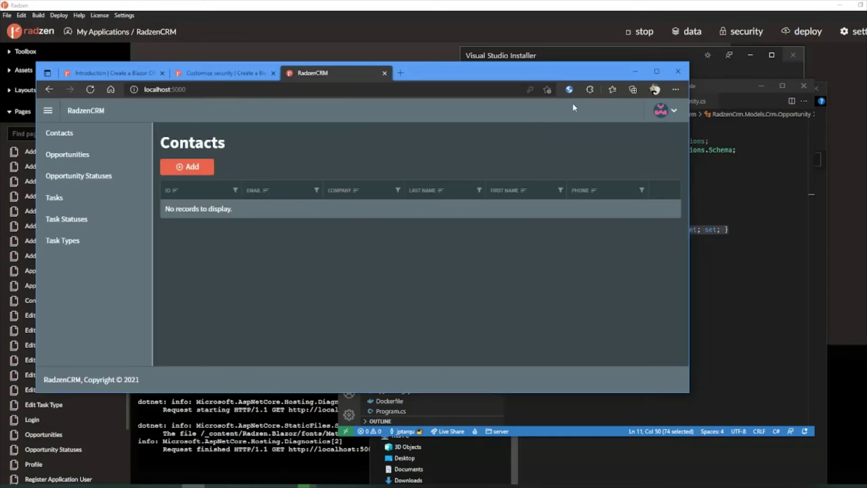
Step: Stop the RadzenCRM app in Radzen, glance at the Opportunity.Custom.cs editor, then run it again
click(354, 44)
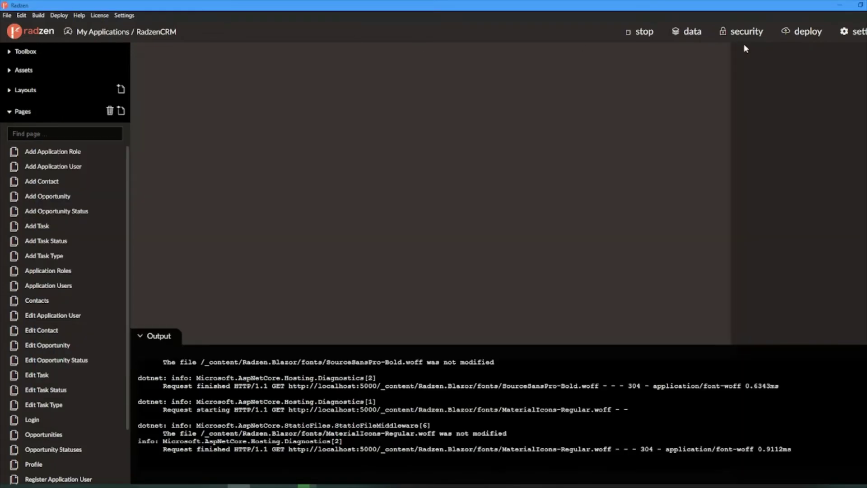
click(645, 33)
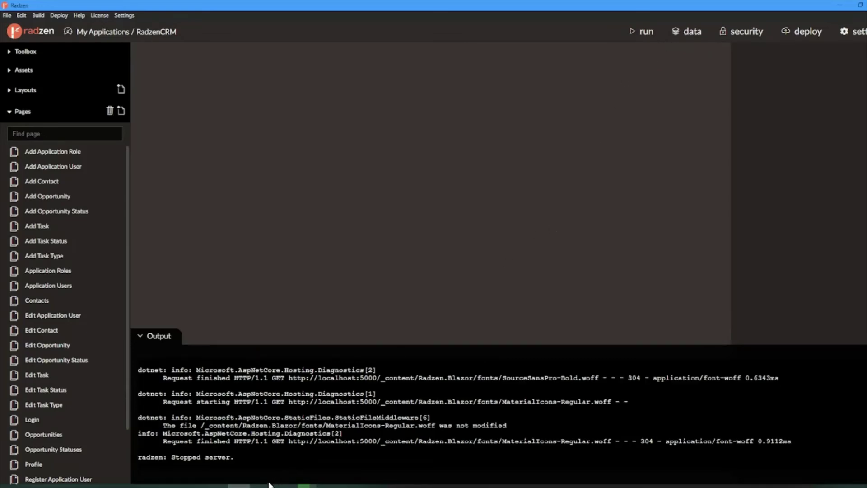
click(171, 486)
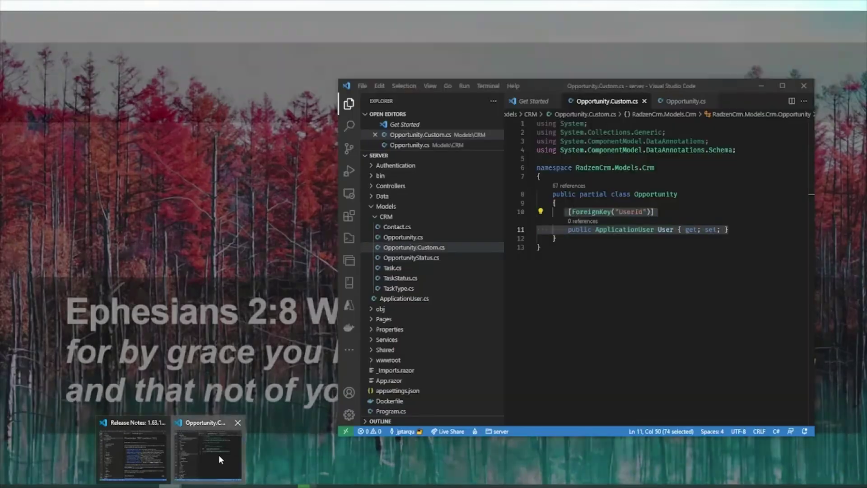
click(218, 454)
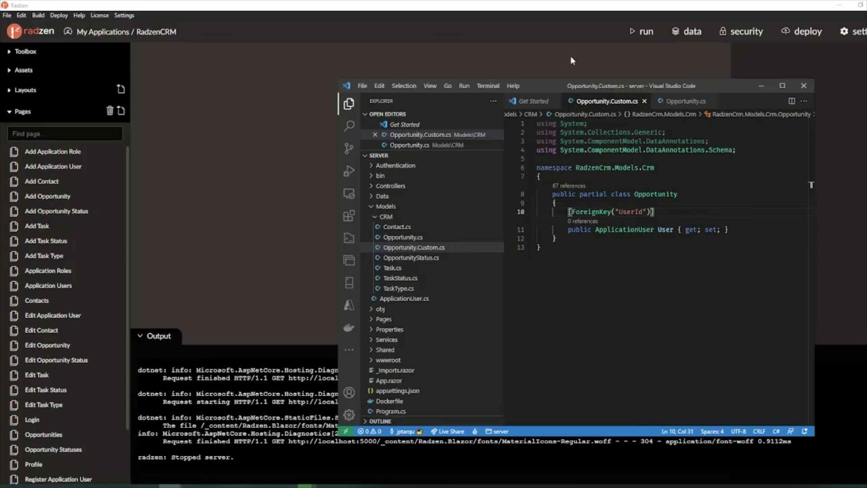
click(647, 32)
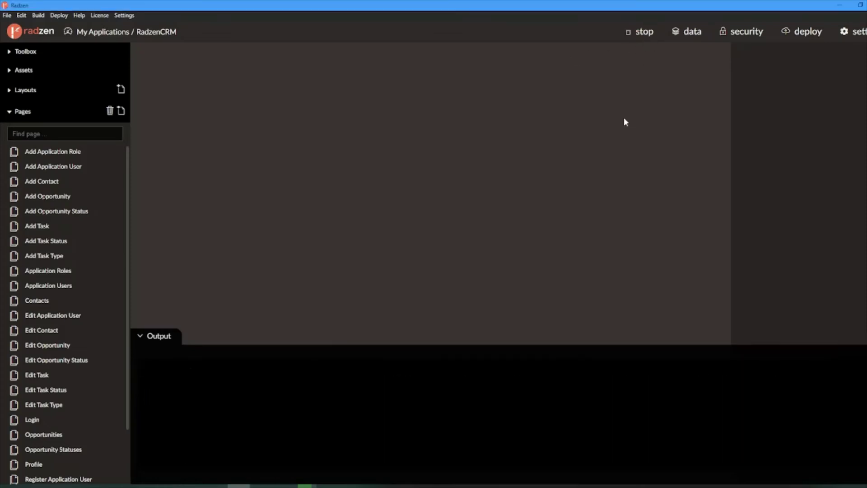
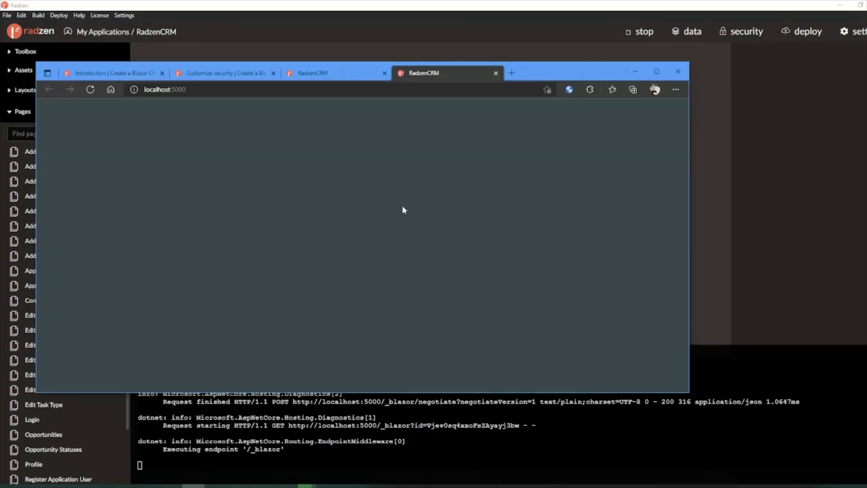
Step: Close the duplicate RadzenCRM tab, glance at VS Code, and open the empty Opportunities page
click(384, 72)
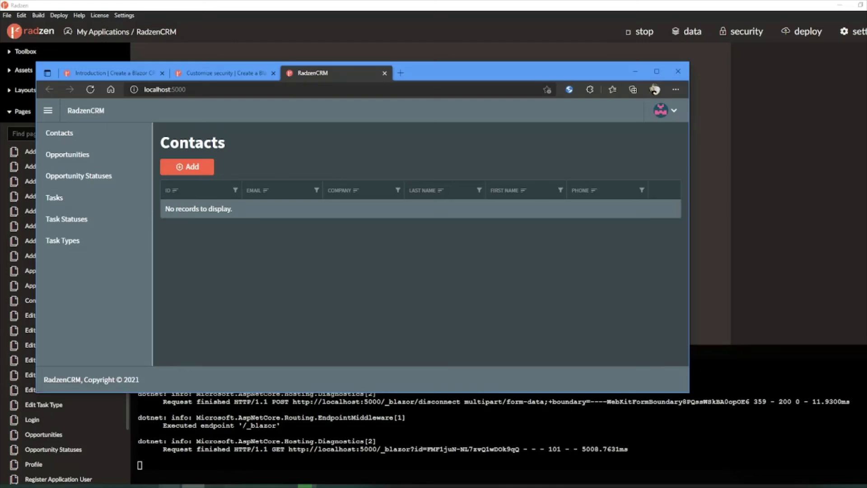
click(170, 485)
click(215, 472)
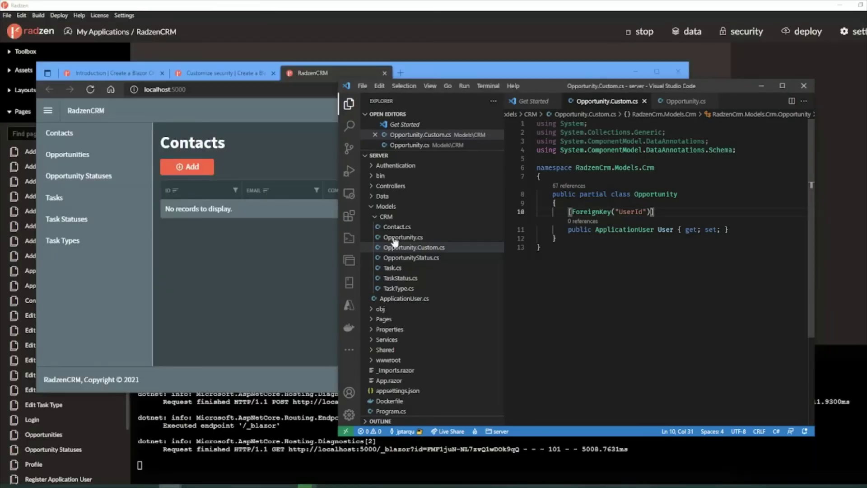
click(245, 245)
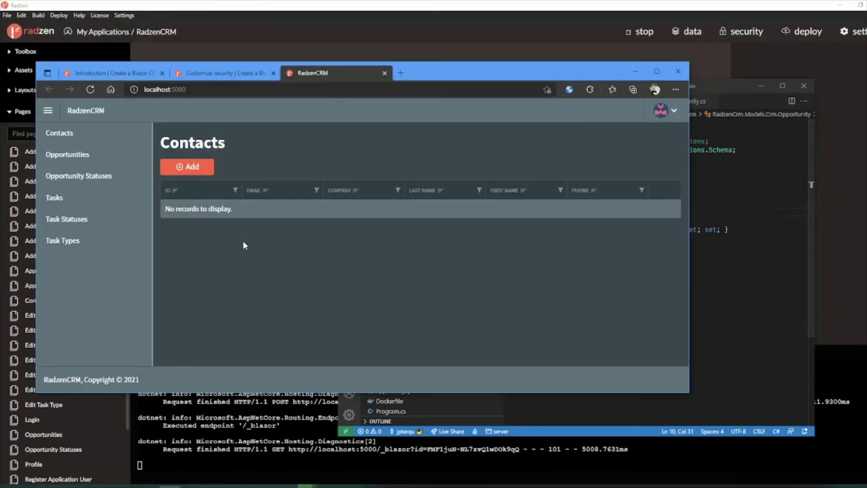
click(58, 155)
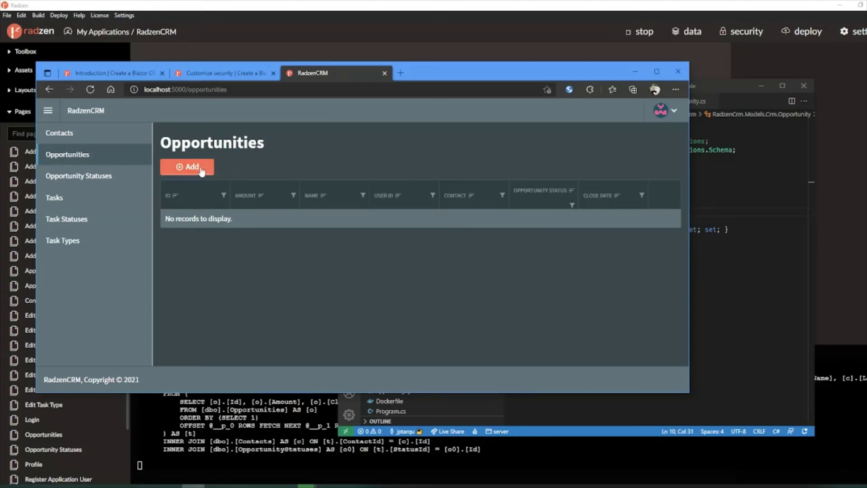
click(192, 169)
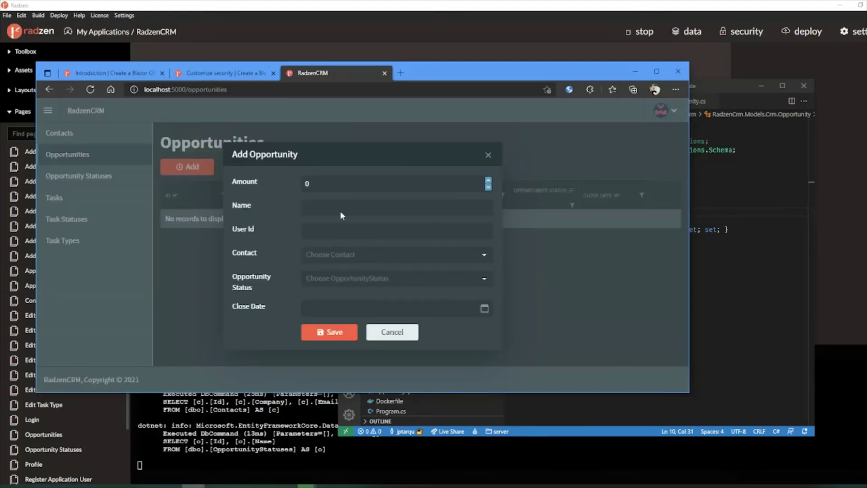
double_click(332, 184)
text(23)
click(342, 207)
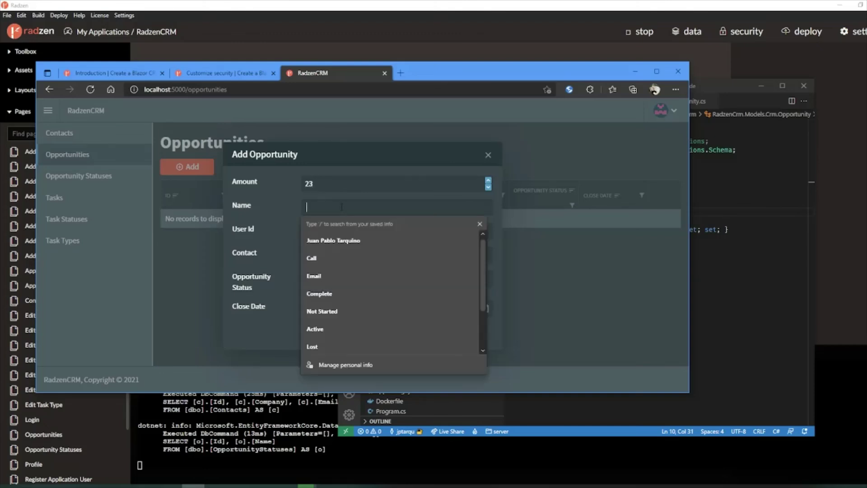
text(My)
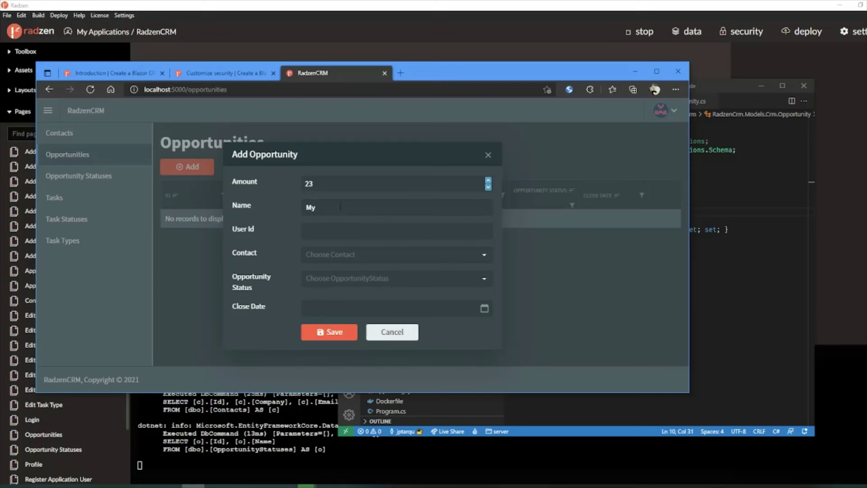
click(340, 206)
text(Oportunity)
click(343, 228)
text(admin)
click(370, 252)
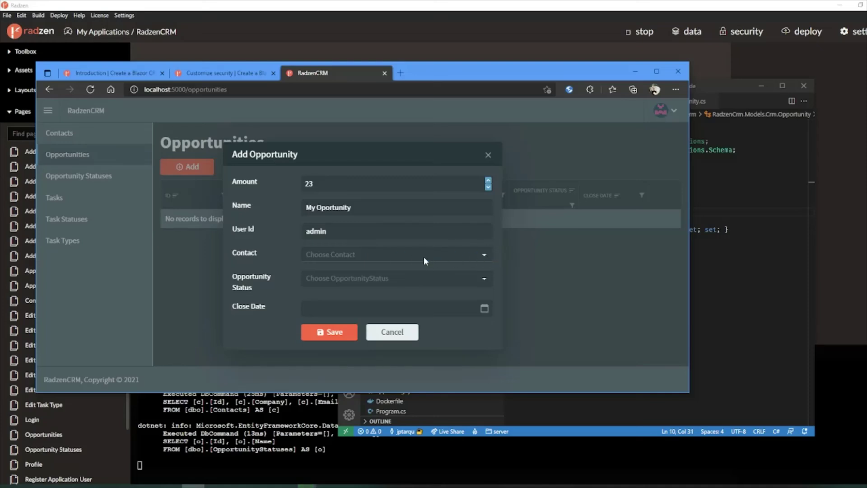
click(406, 277)
click(371, 292)
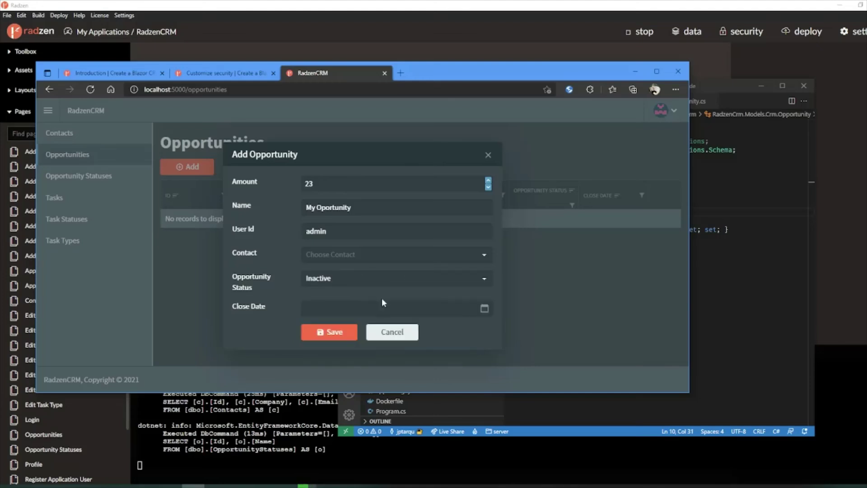
click(484, 309)
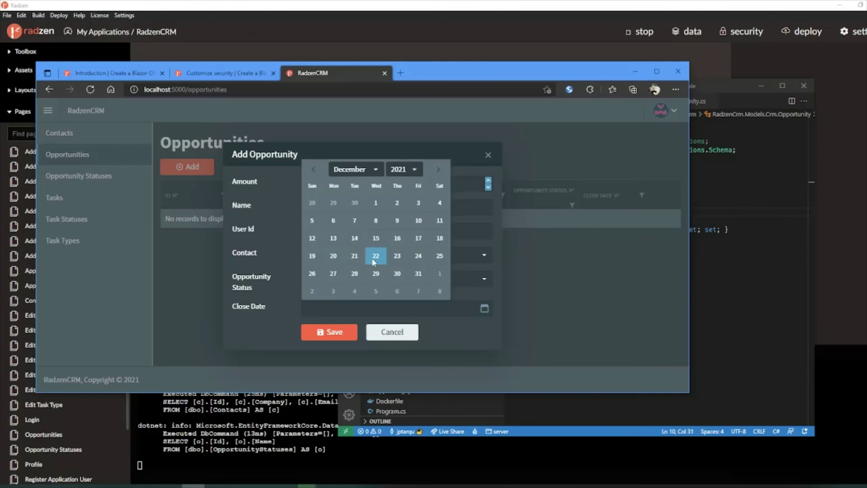
click(375, 238)
click(334, 333)
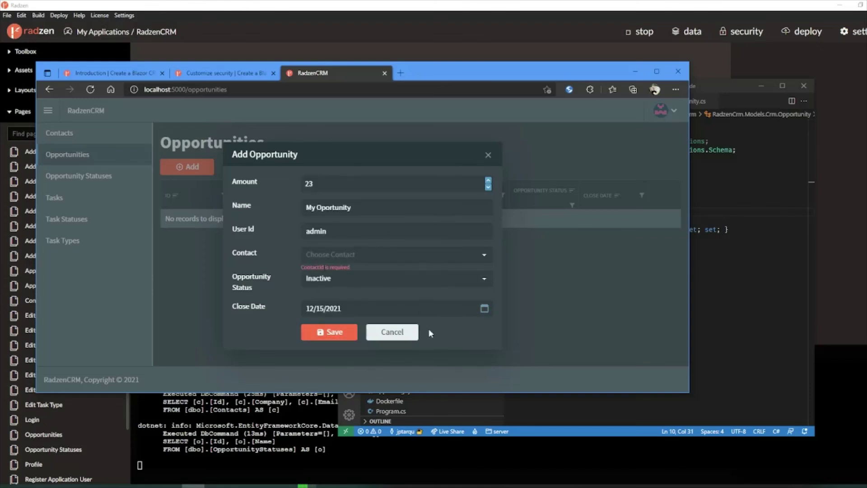
click(406, 334)
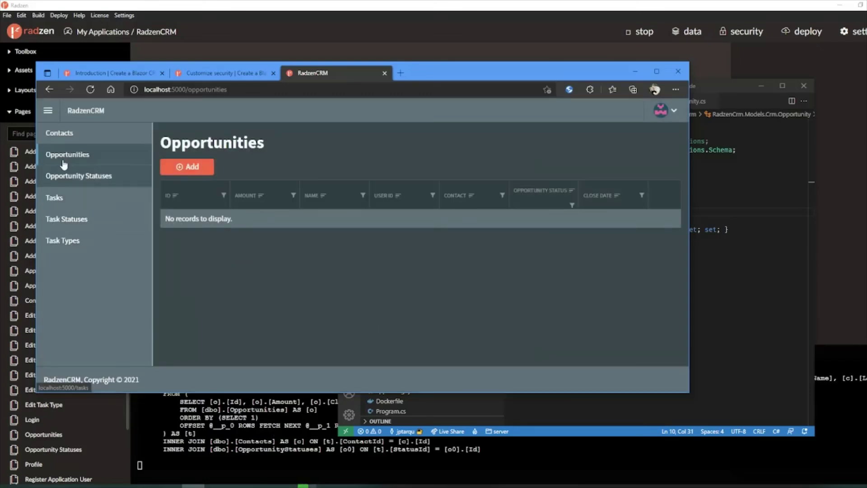
Step: Fill the Add Contact form with an e-mail, company Acme, last and first name, and phone, then save
click(58, 132)
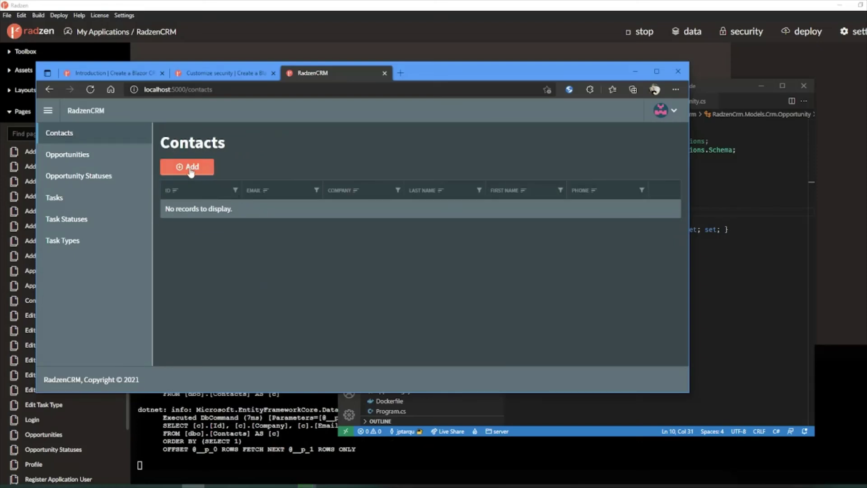
click(190, 169)
text(h@)
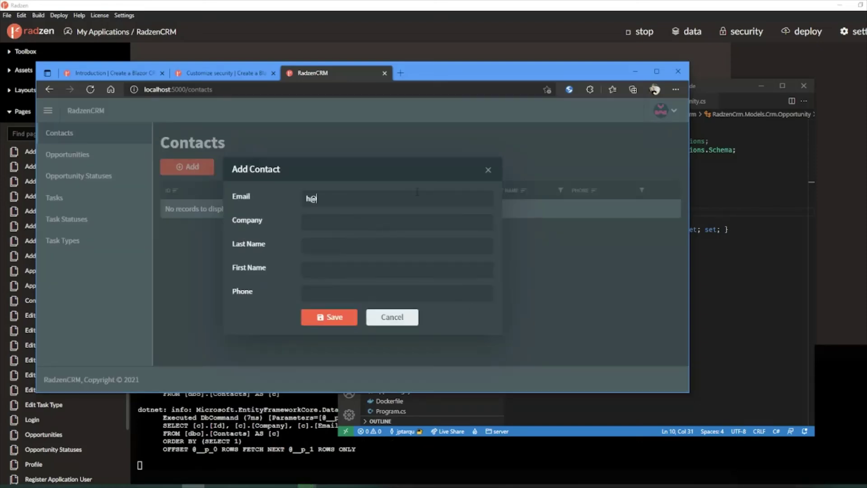
text(test.com)
key(Tab)
text(Smith)
key(Tab)
text(John)
key(Tab)
text(2341)
text(21)
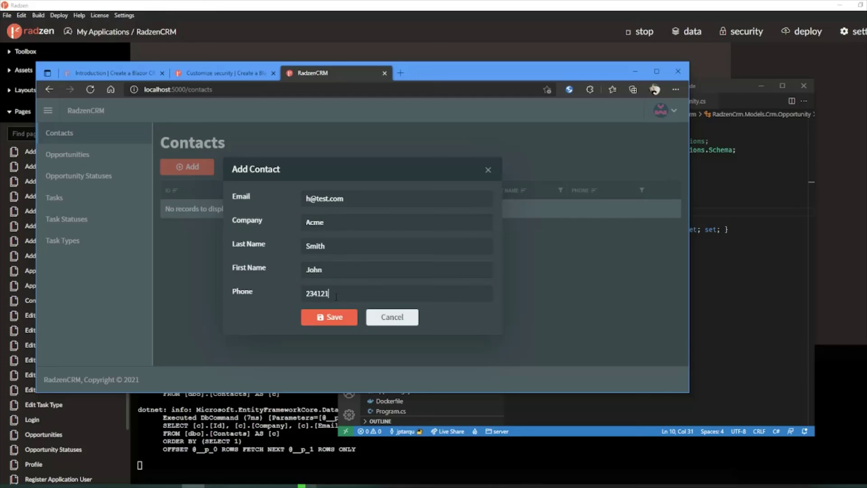
text(3)
click(339, 319)
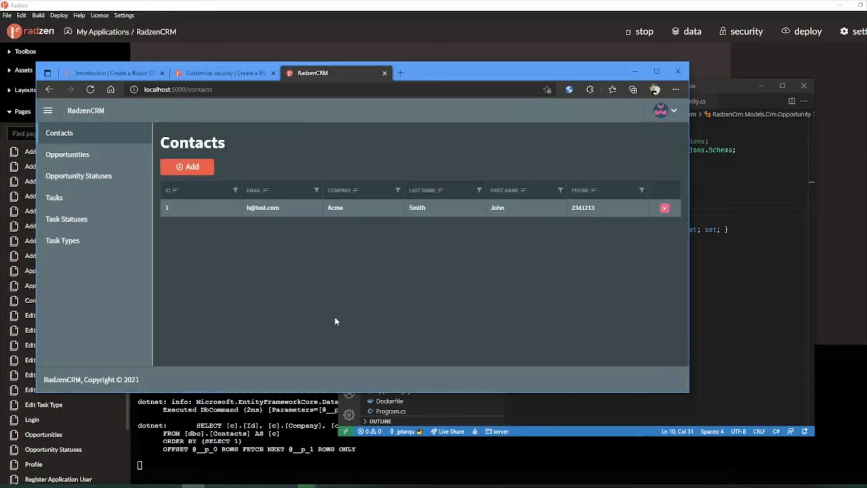
Step: Start a new opportunity with amount 23 and status Active
click(86, 154)
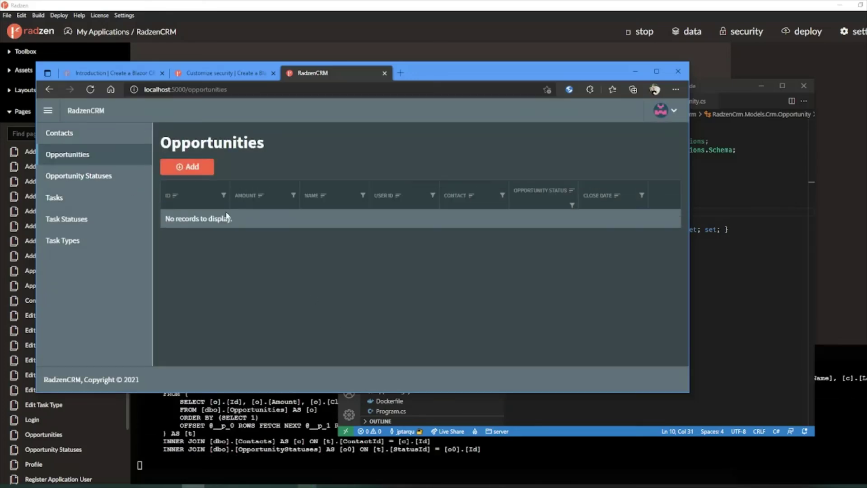
click(192, 172)
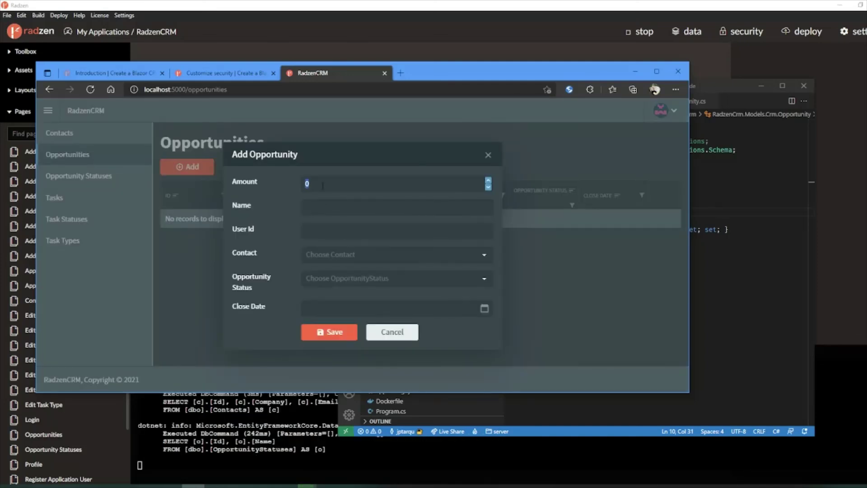
text(23)
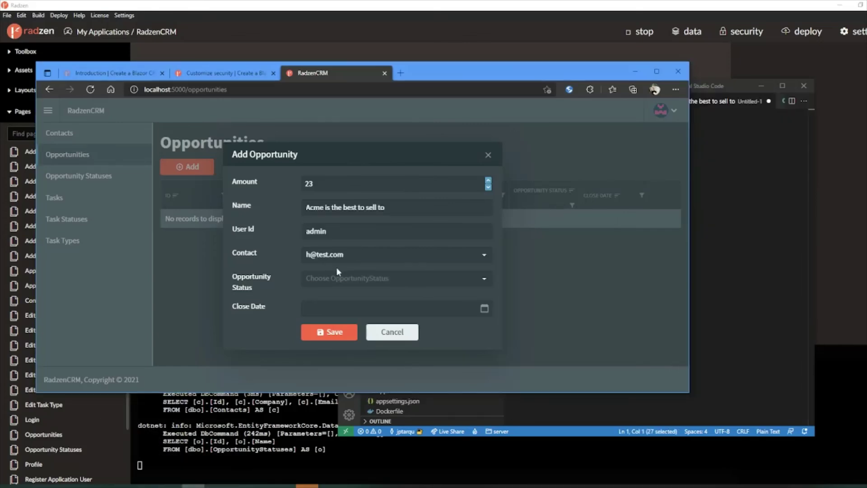
click(351, 279)
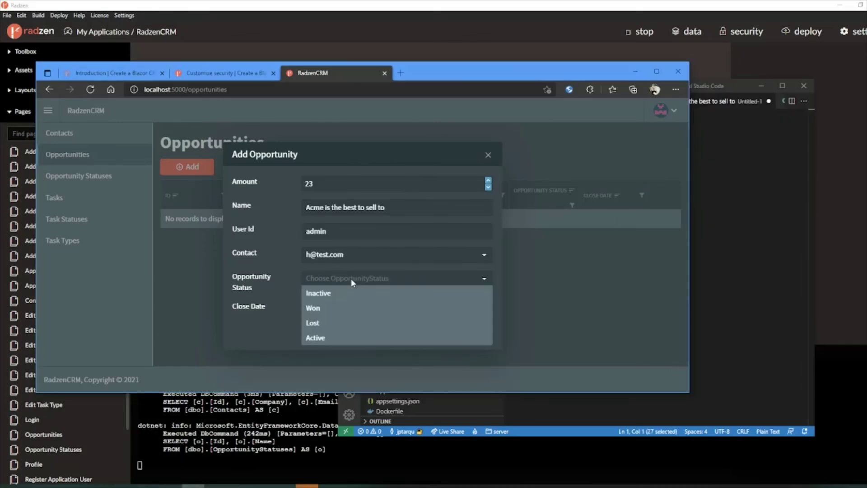
click(345, 336)
Step: Set close date 12/21/2021, attempt saving, and replace User Id 'admin' with 1
click(342, 307)
click(484, 309)
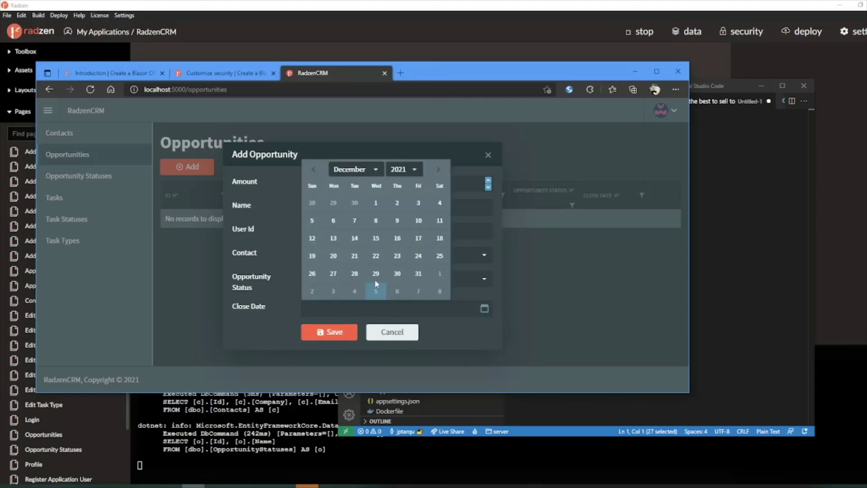
click(357, 246)
click(325, 336)
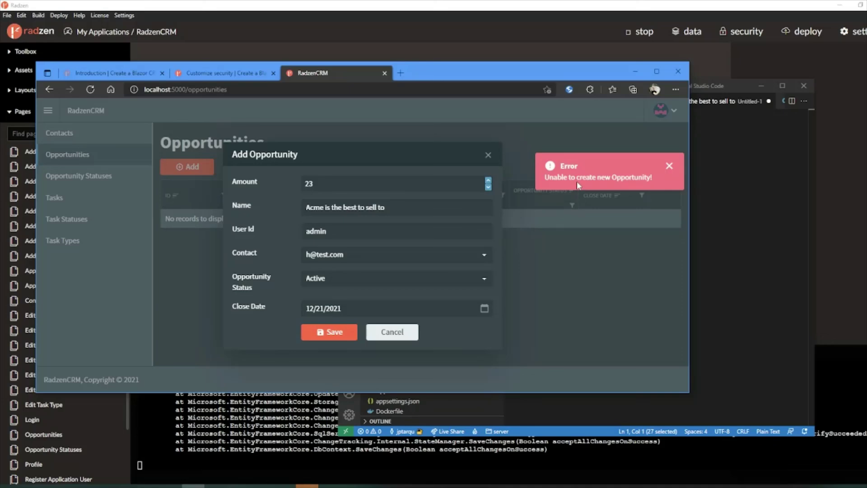
double_click(323, 230)
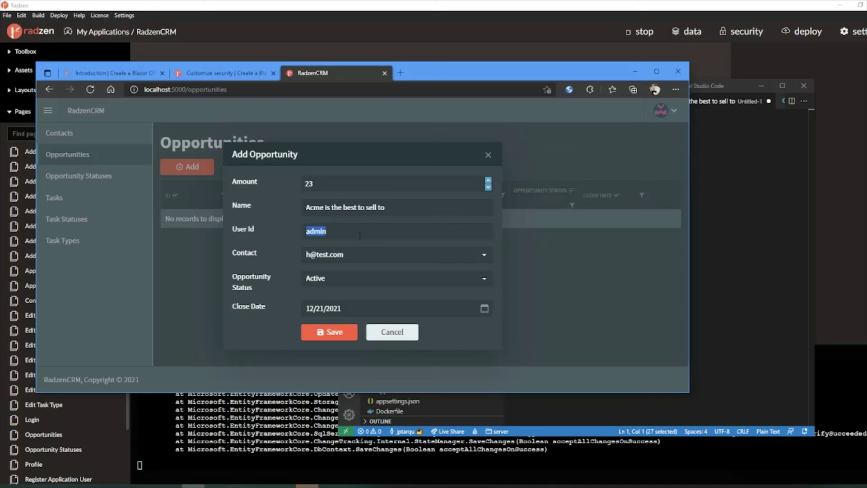
text(1)
Step: Bring VS Code forward and view the Opportunity.Custom.cs file
mouse_move(198, 462)
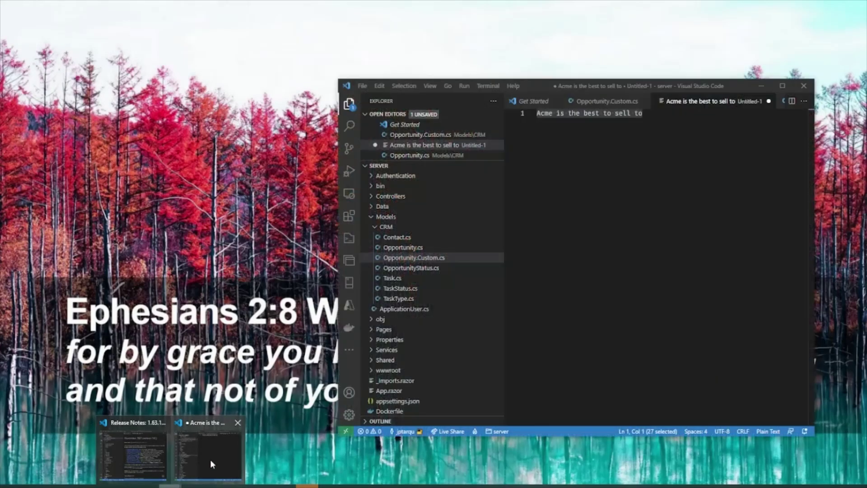
click(210, 459)
click(605, 106)
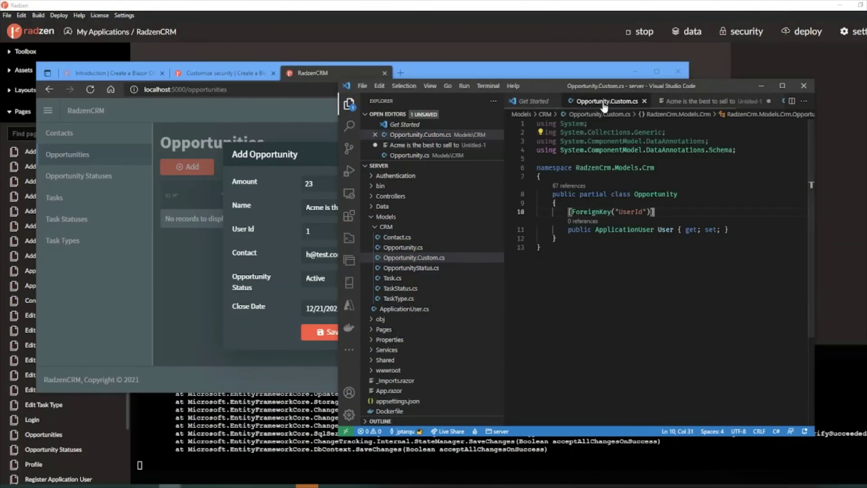
click(547, 101)
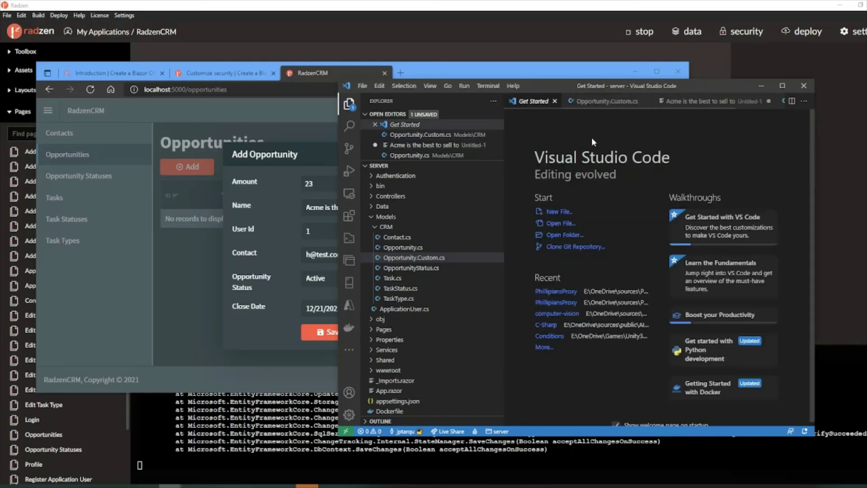
click(606, 104)
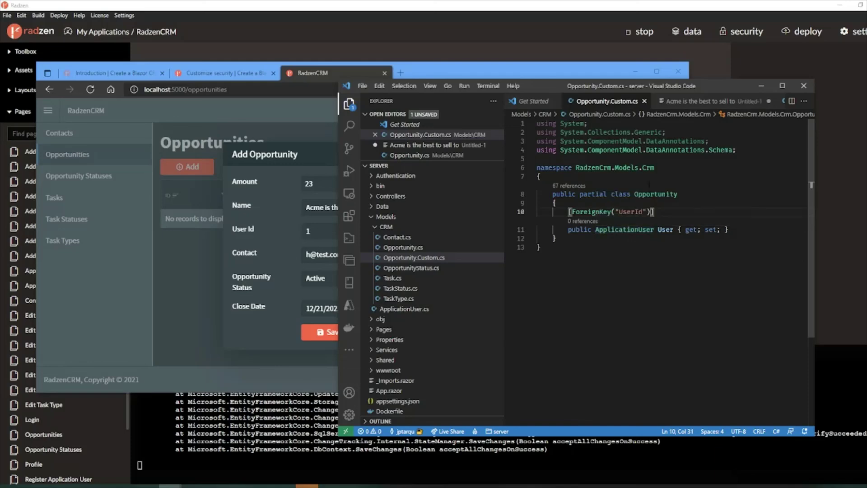
Step: Open the Opportunity class definition in Opportunity.cs and confirm its UserId property is a string
ctrl+click(653, 194)
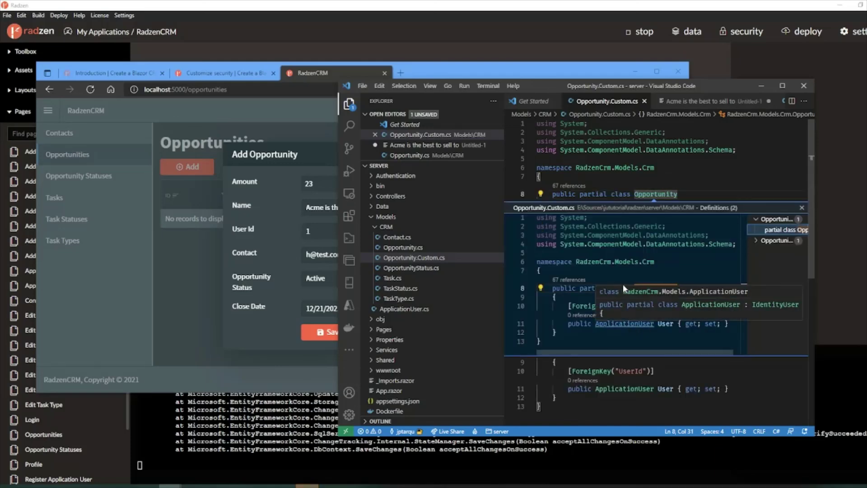
scroll(622, 283, down, 3)
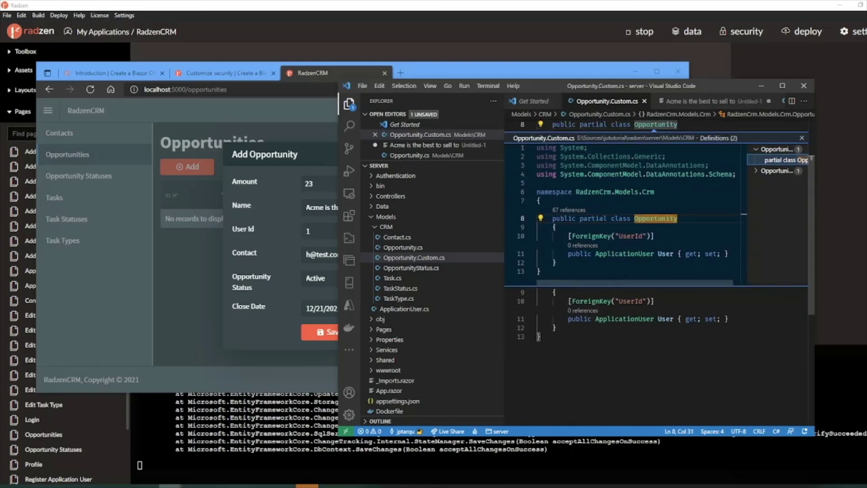
click(771, 174)
click(773, 175)
double_click(781, 181)
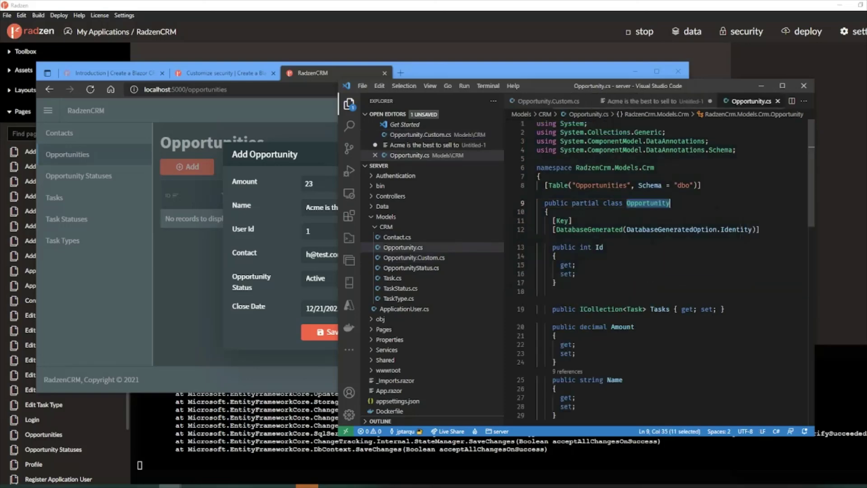
scroll(616, 254, down, 5)
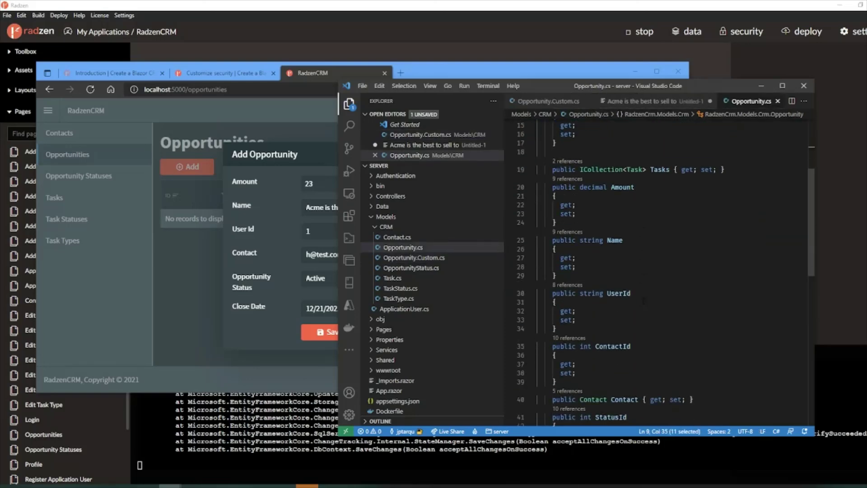
double_click(619, 293)
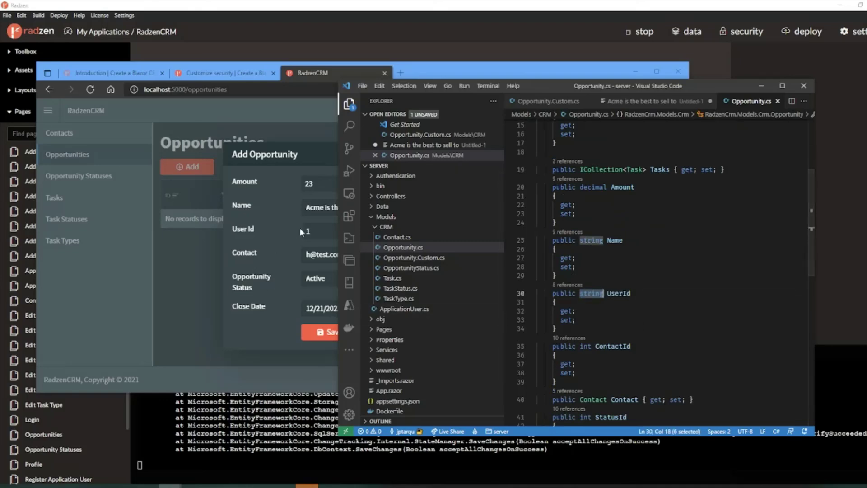
click(313, 228)
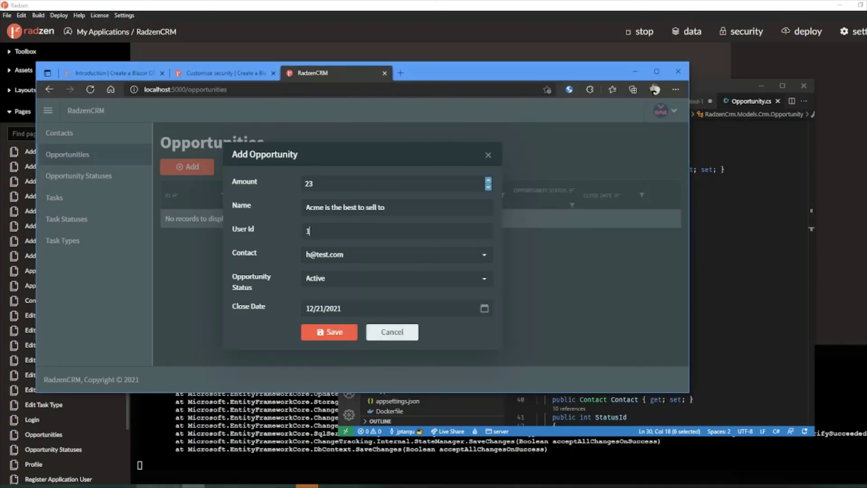
key(alt+Tab)
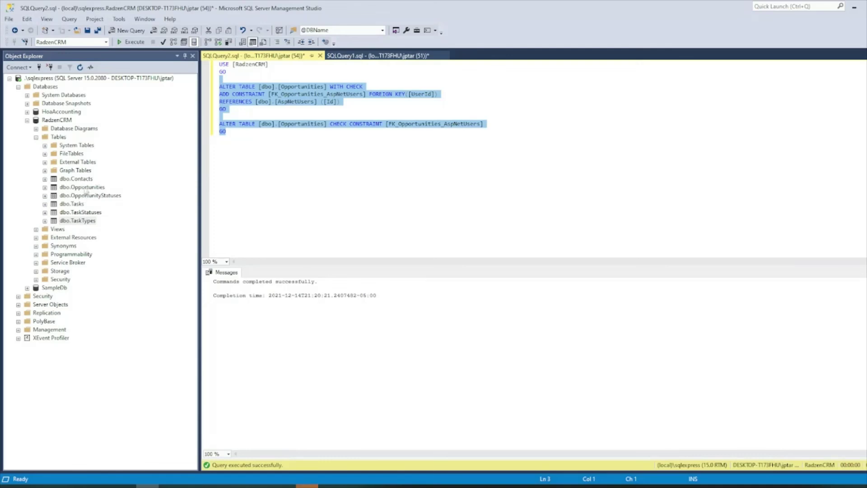
Step: Refresh the RadzenCRM tables, expand dbo.AspNetUsers, and run then close its Select Top 1000 Rows query
right_click(64, 138)
click(92, 194)
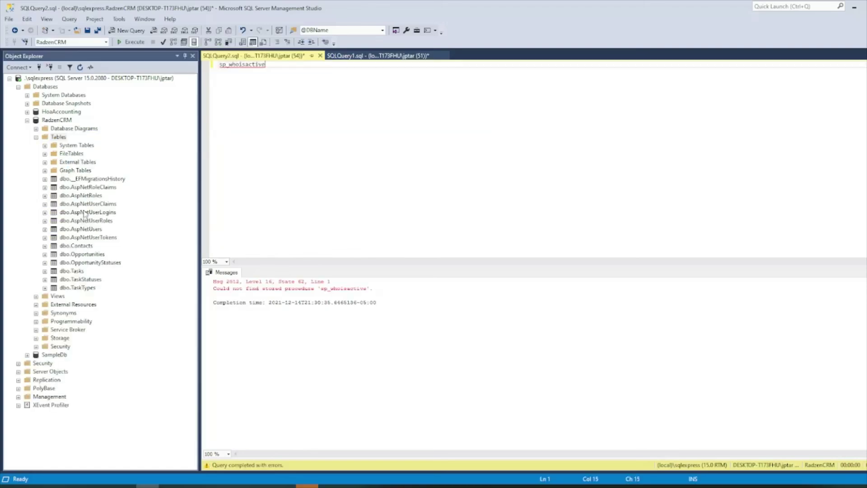
click(85, 211)
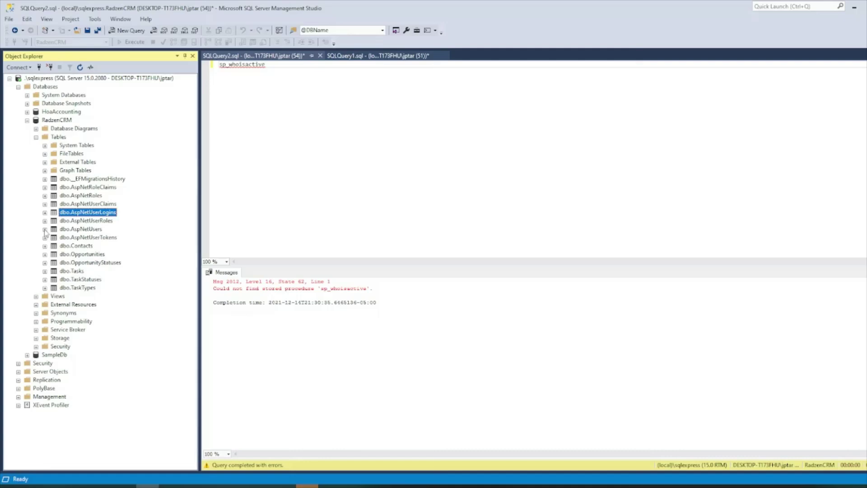
click(45, 229)
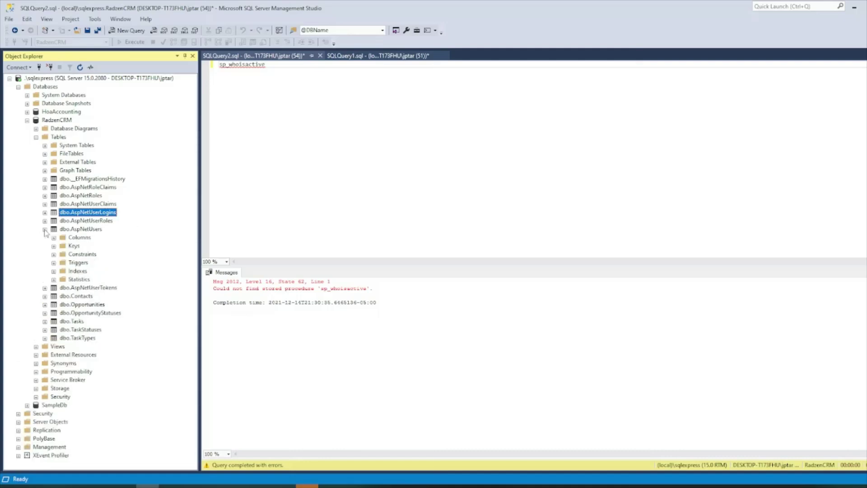
click(77, 229)
key(shift+F10)
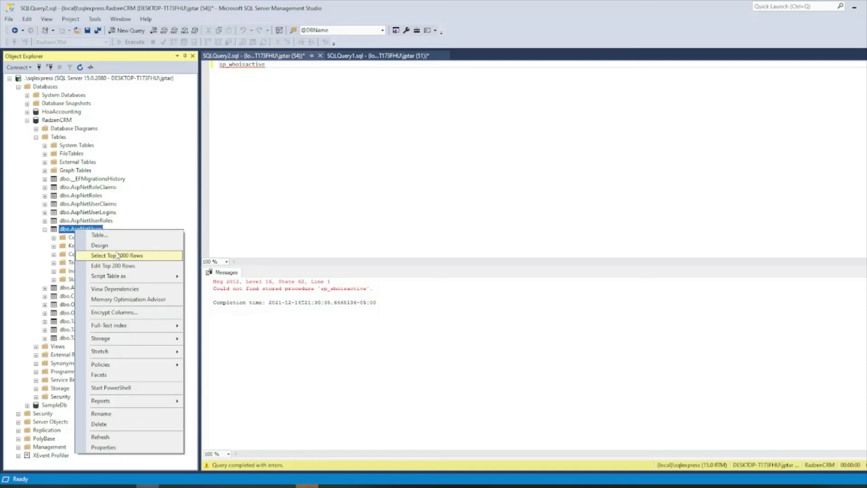
click(117, 256)
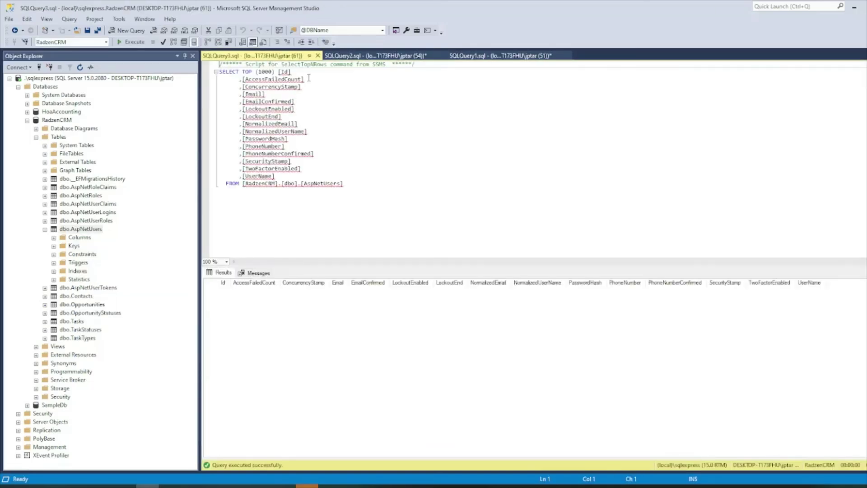
click(317, 55)
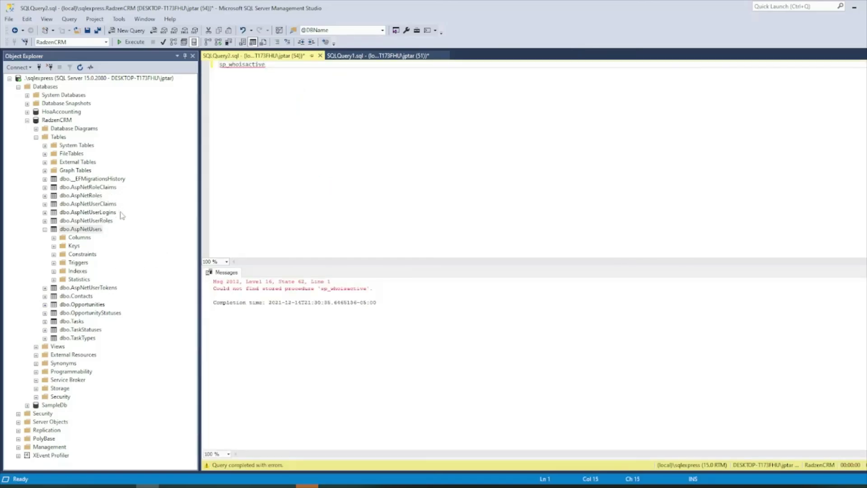
Step: Run Select Top 1000 Rows on dbo.AspNetUserLogins, which returns no rows
right_click(112, 289)
click(298, 195)
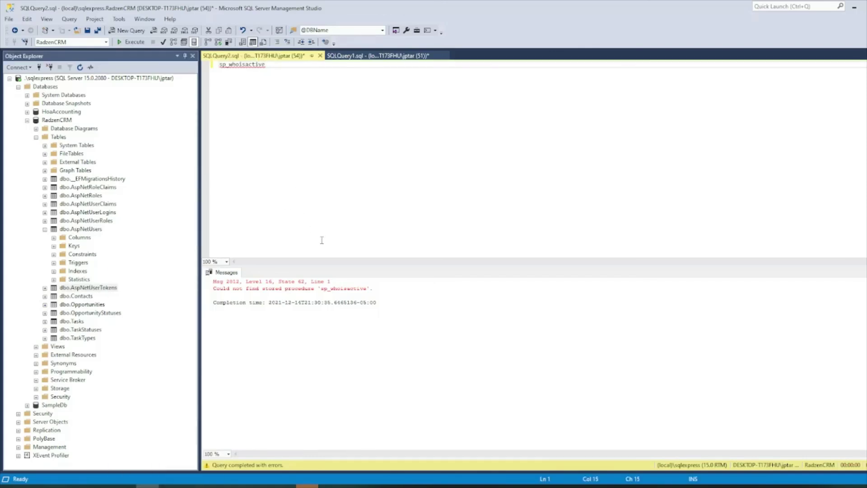
right_click(112, 213)
click(154, 239)
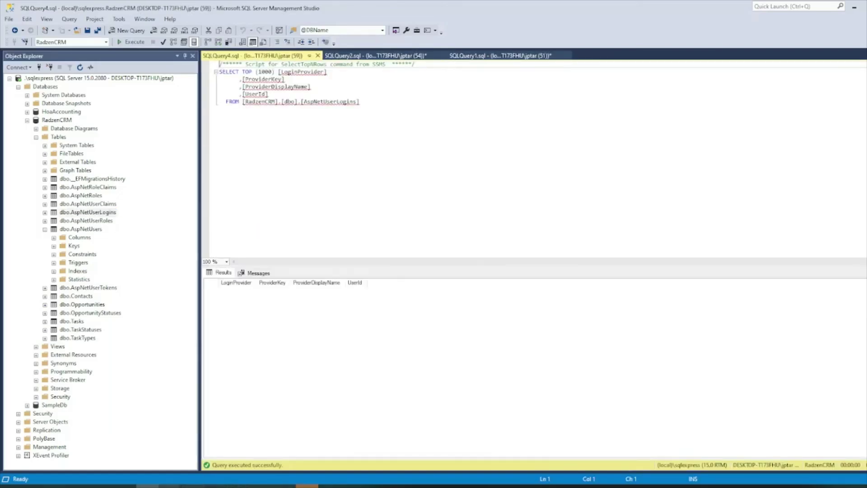
Step: Undo to restore the ALTER TABLE foreign-key script, then run Select Top 1000 Rows on dbo.AspNetUsers
mouse_move(170, 485)
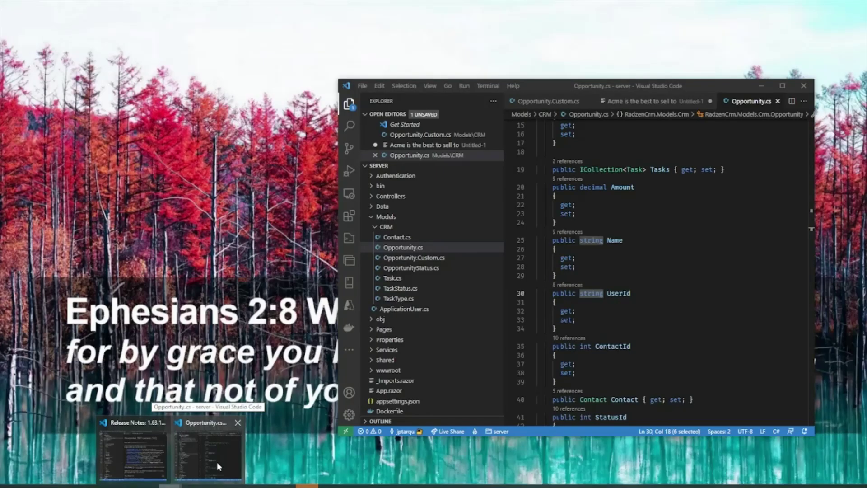
key(ctrl+Tab)
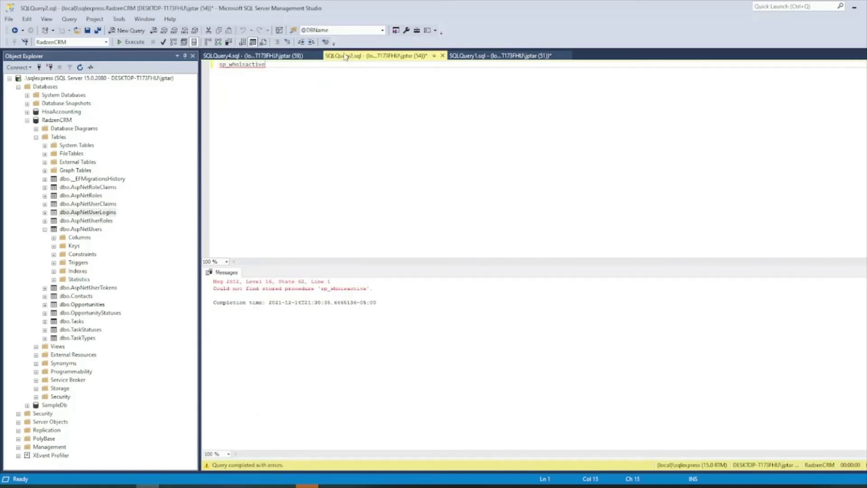
key(ctrl+z)
click(389, 126)
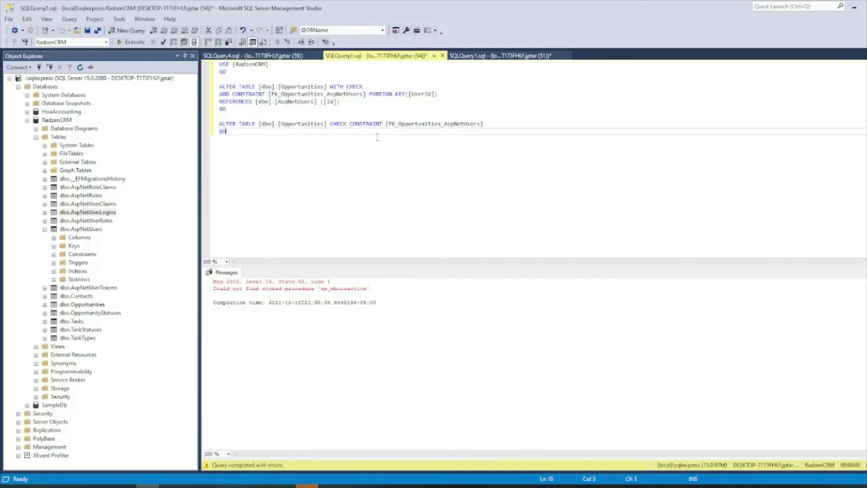
click(392, 117)
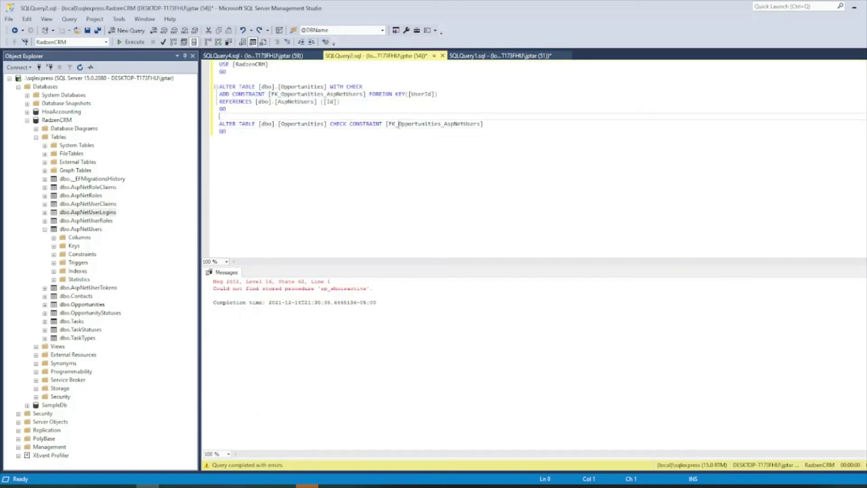
right_click(82, 229)
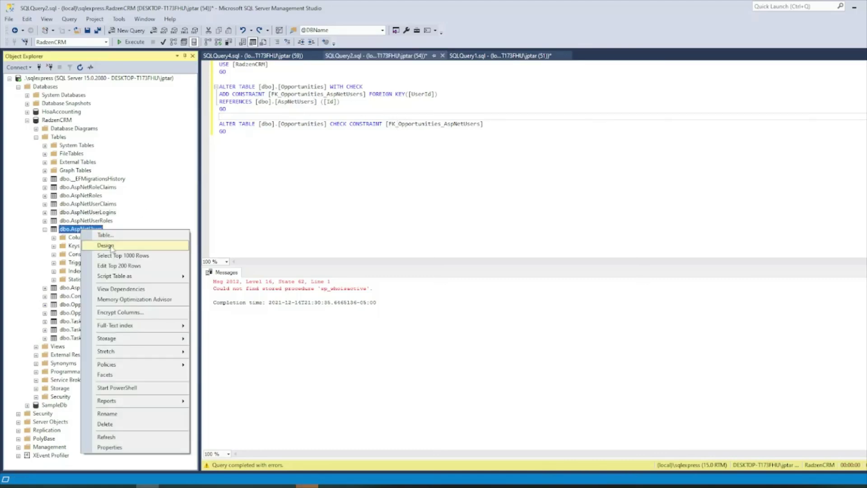
click(123, 255)
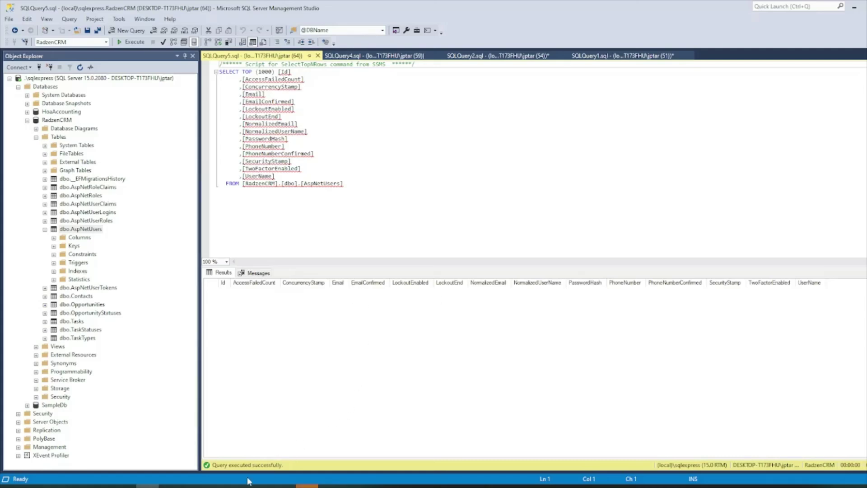
Step: Check Radzen's Output error log, then return to the browser's Customize security tutorial tab
mouse_move(239, 486)
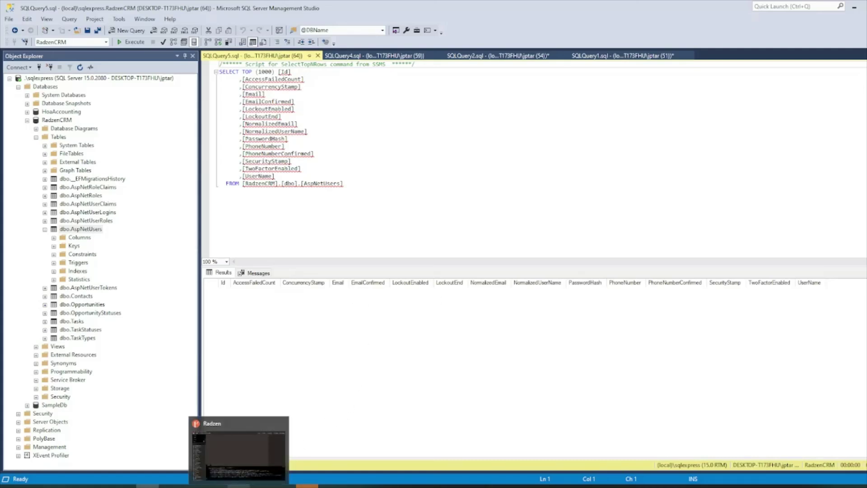
click(239, 485)
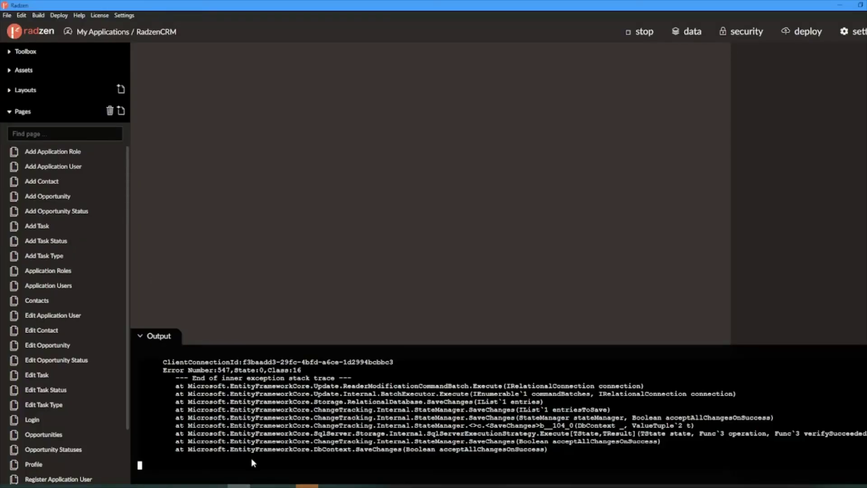
mouse_move(171, 485)
click(193, 486)
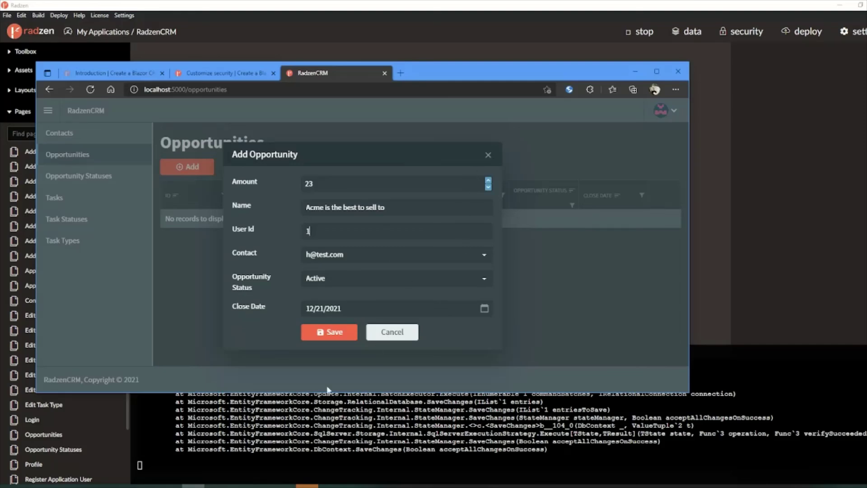
click(223, 73)
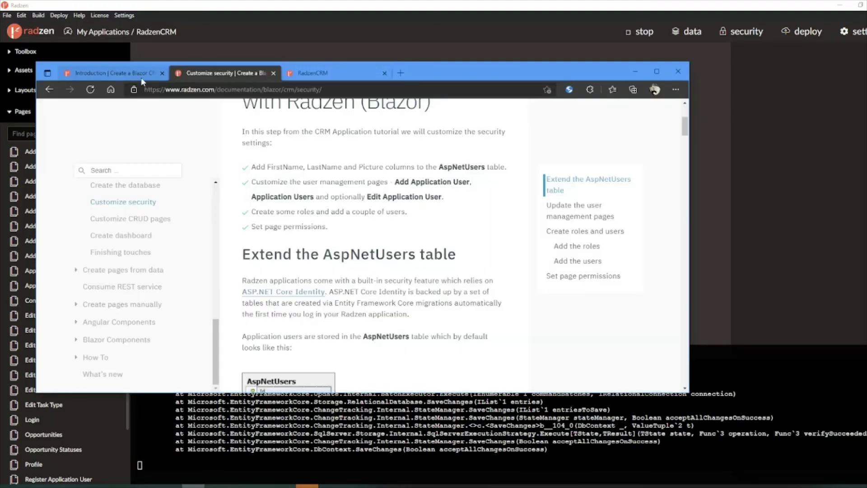
scroll(382, 256, down, 2)
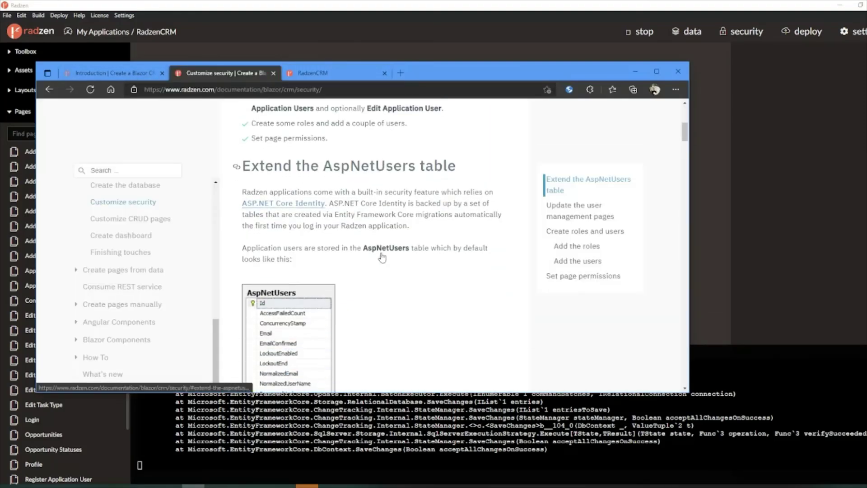
scroll(452, 253, down, 2)
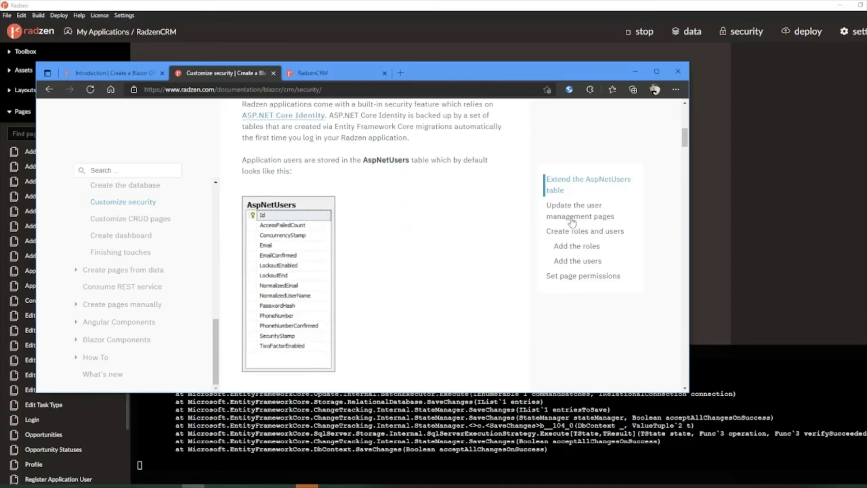
scroll(399, 236, down, 3)
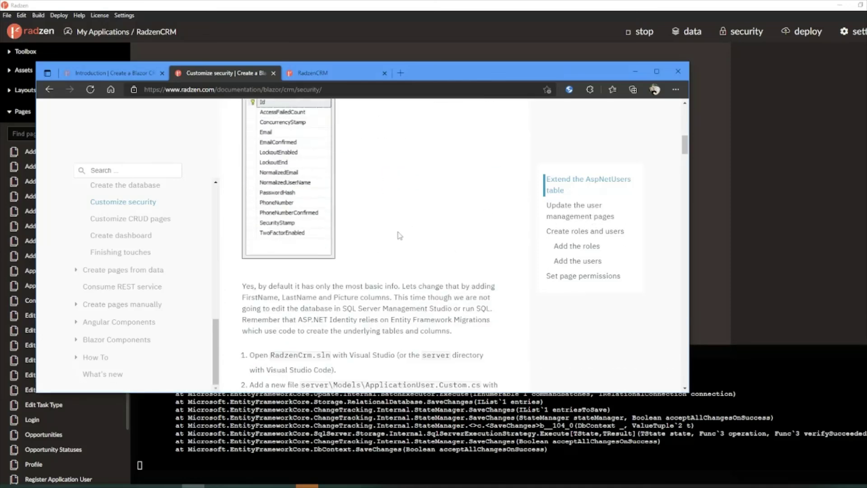
scroll(400, 235, down, 8)
scroll(400, 235, up, 11)
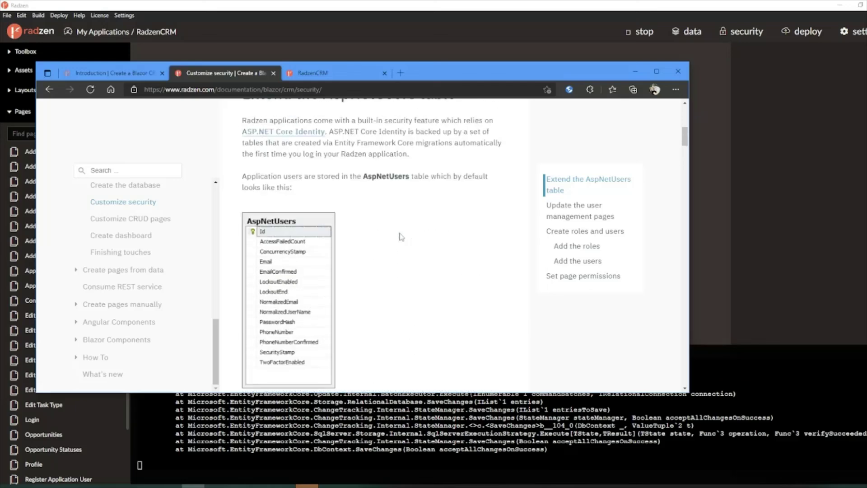
scroll(400, 236, up, 8)
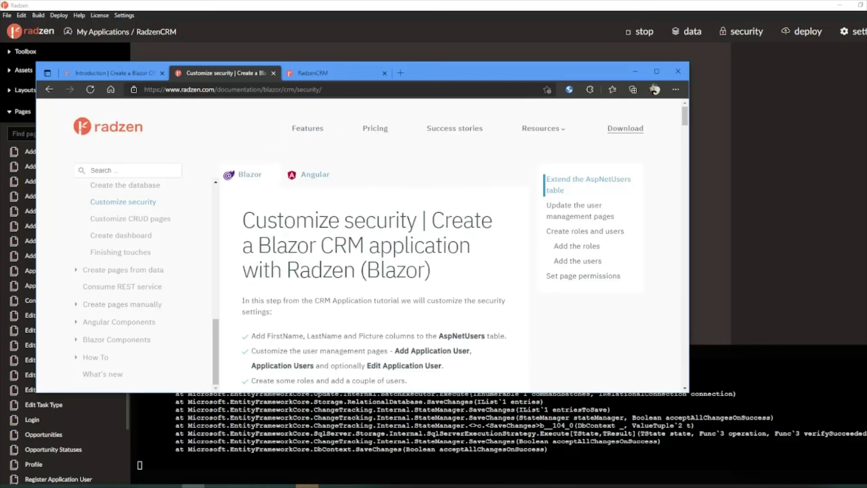